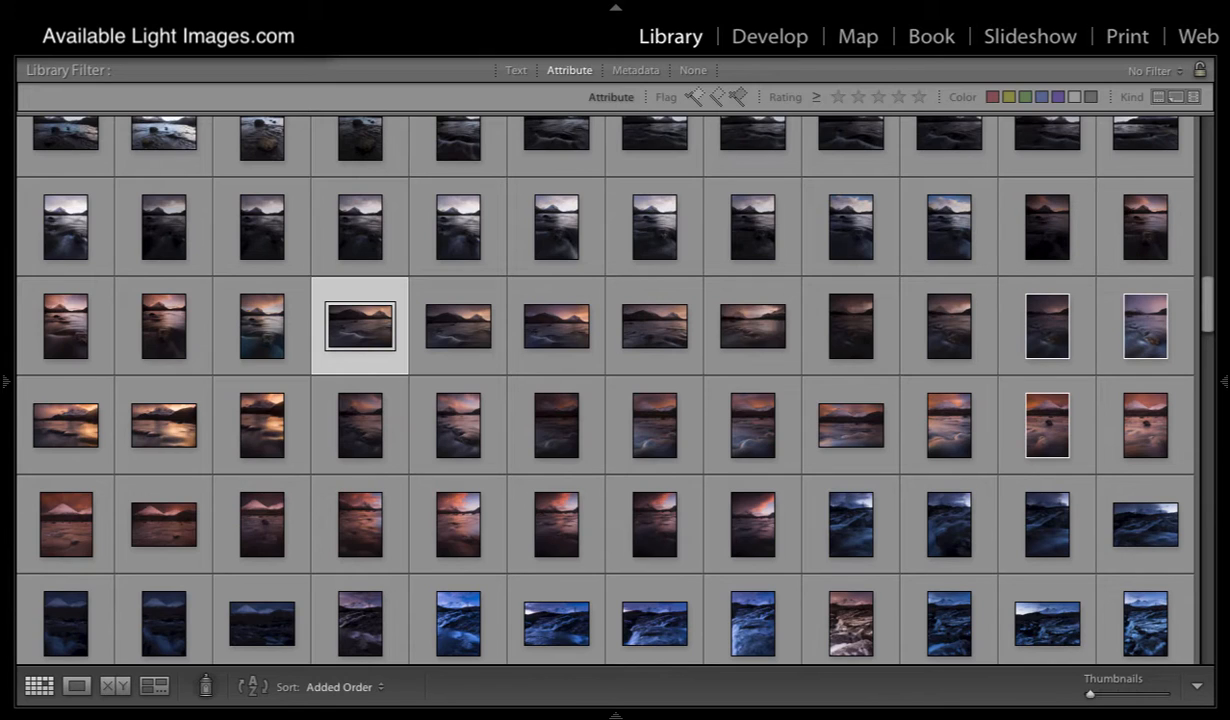
Compare the three similar landscape river shots at full size, flag the third, most colourful one as a pick, and return to the thumbnail grid
double_click(353, 331)
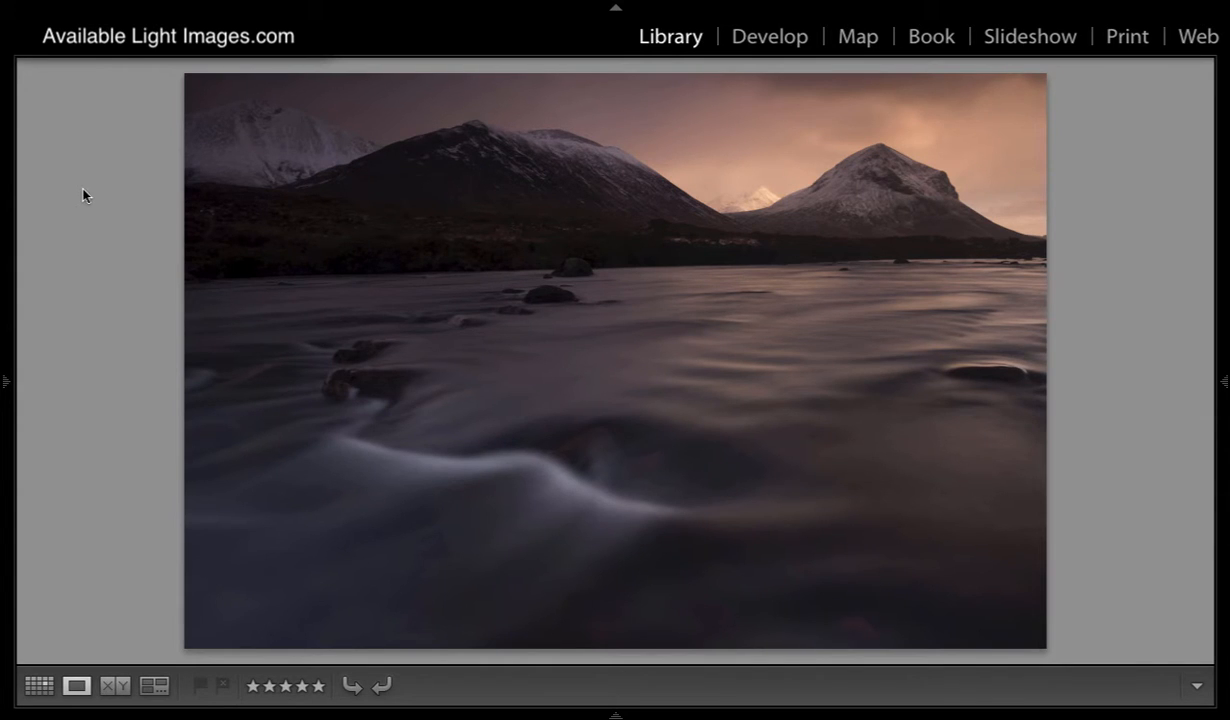
key(Right)
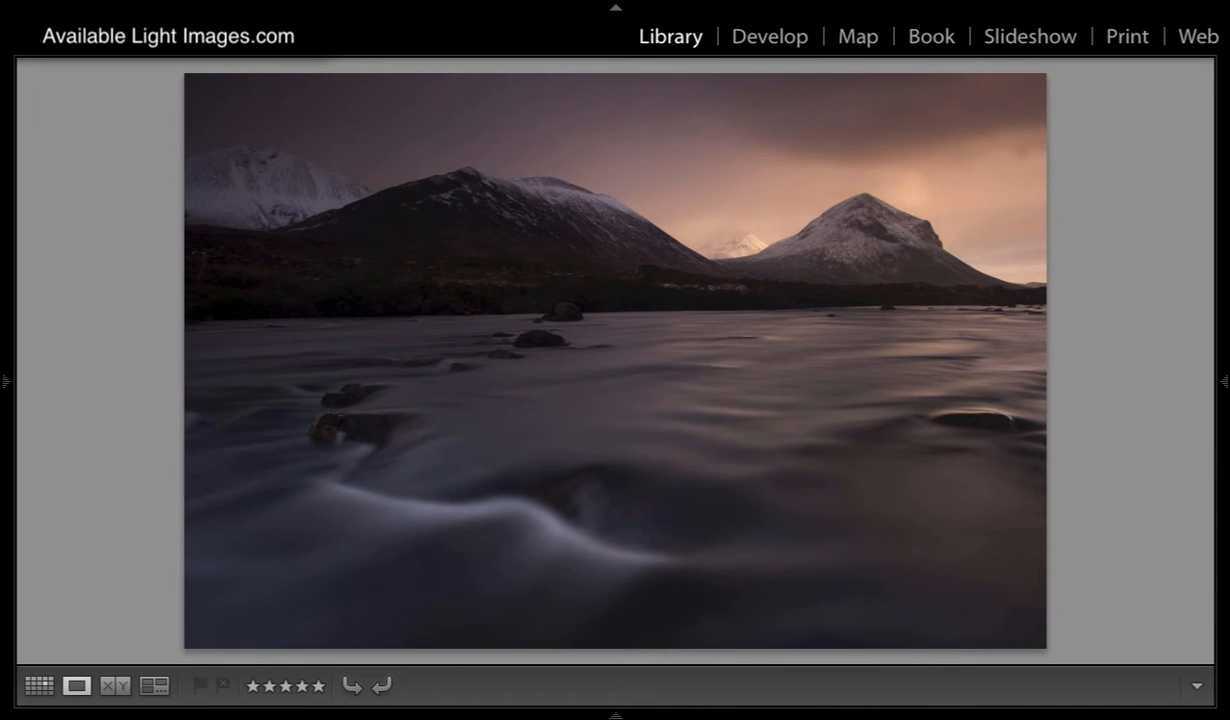
key(Right)
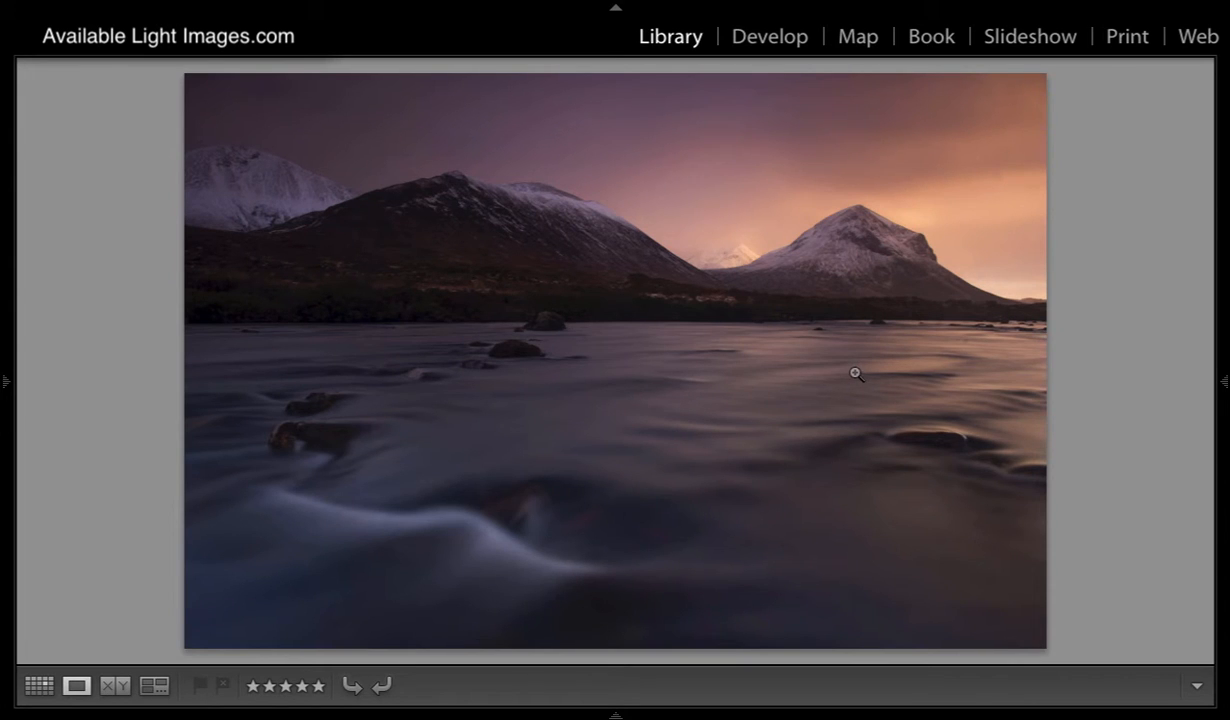
right_click(618, 314)
mouse_move(690, 336)
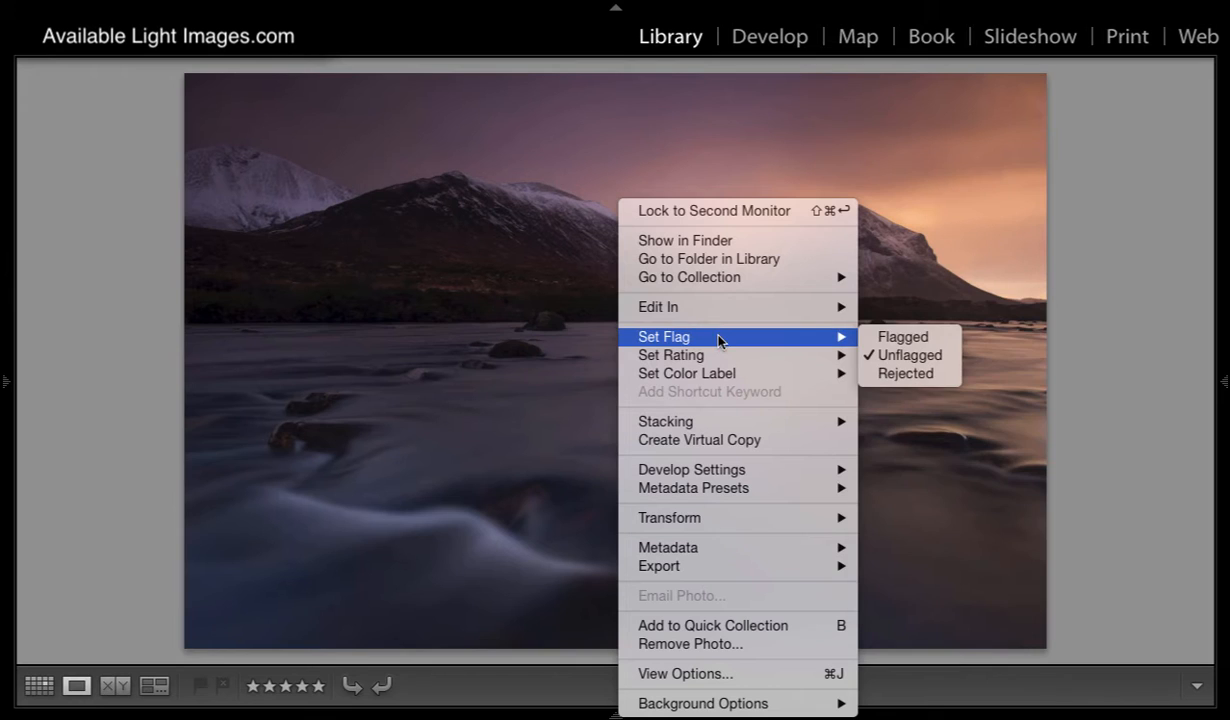
click(903, 340)
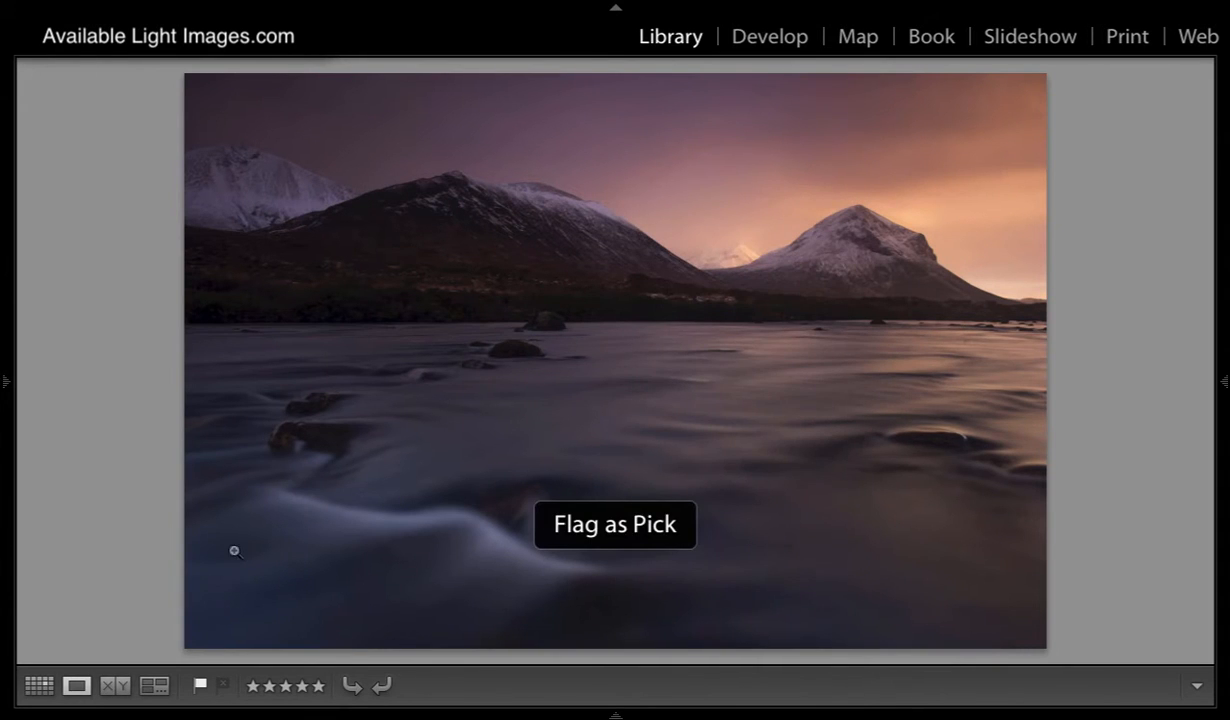
click(40, 687)
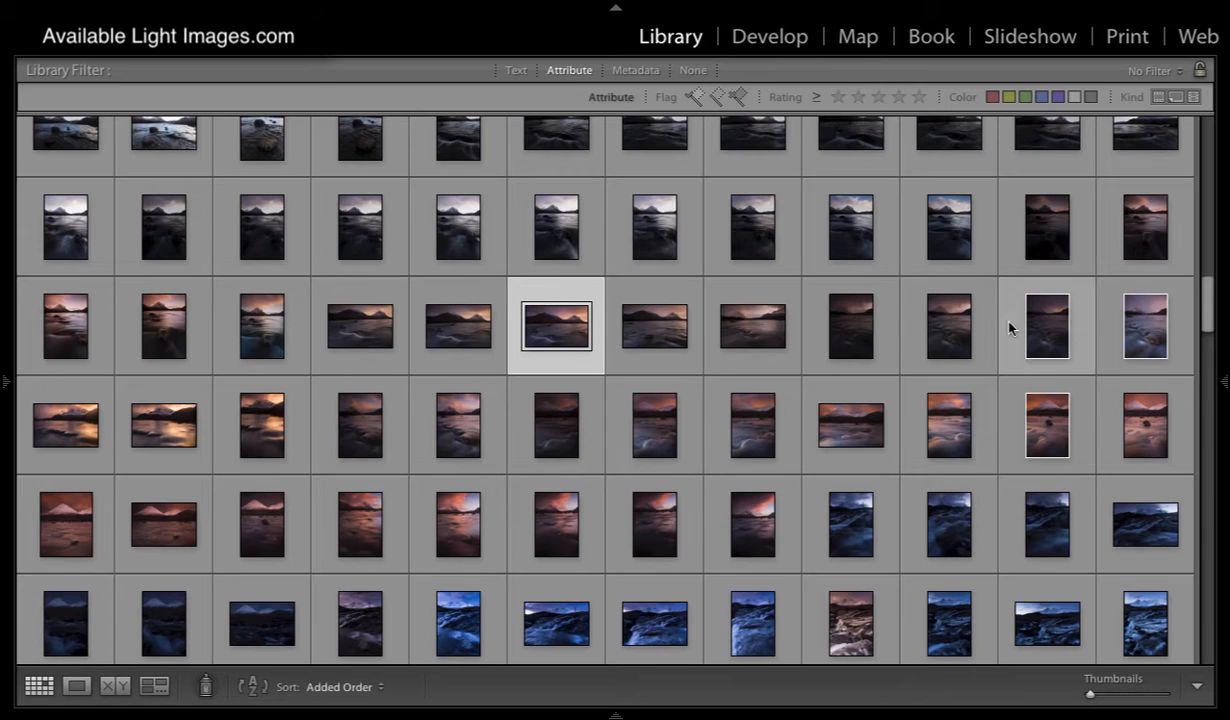
Compare the portrait shots of the two river rocks with each other and with the neighbouring landscape frames at full size
double_click(952, 342)
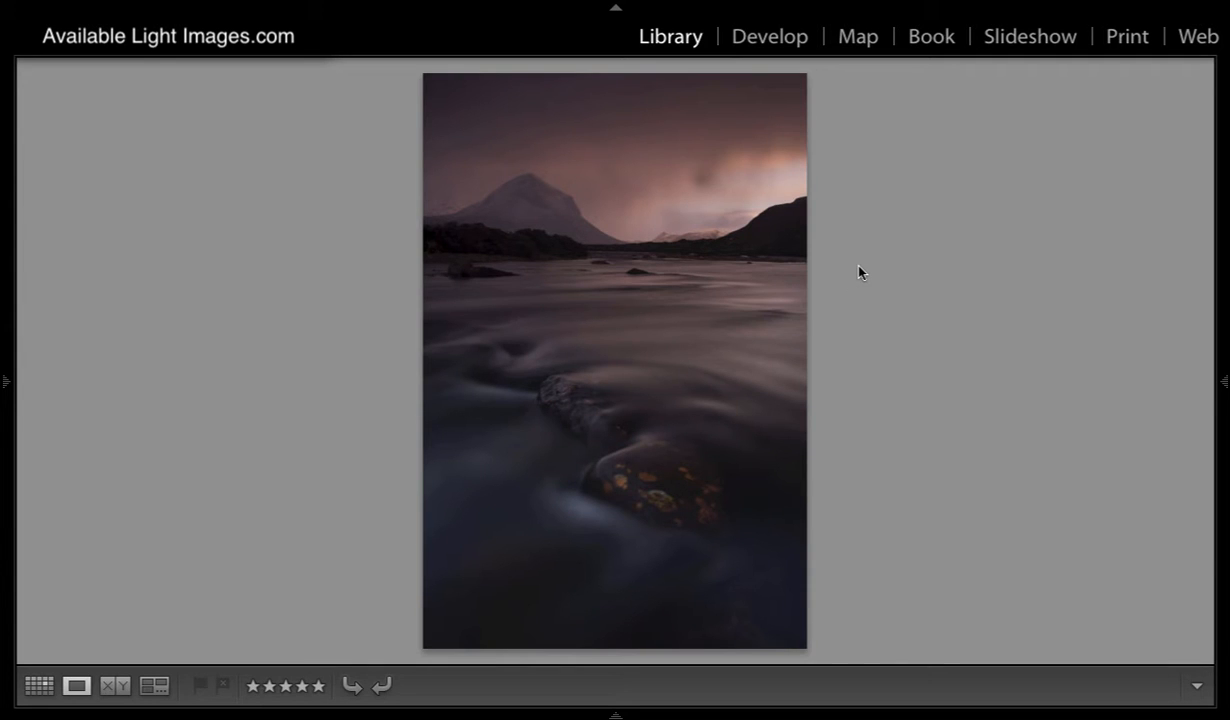
key(Right)
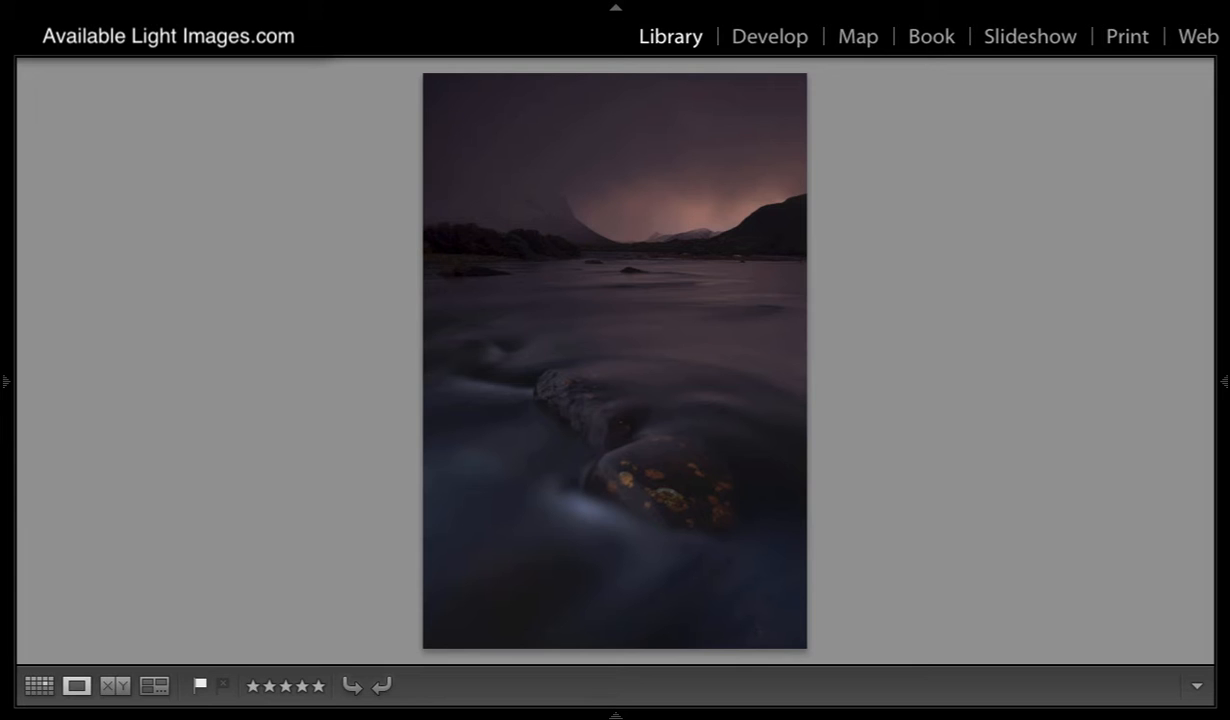
key(Right)
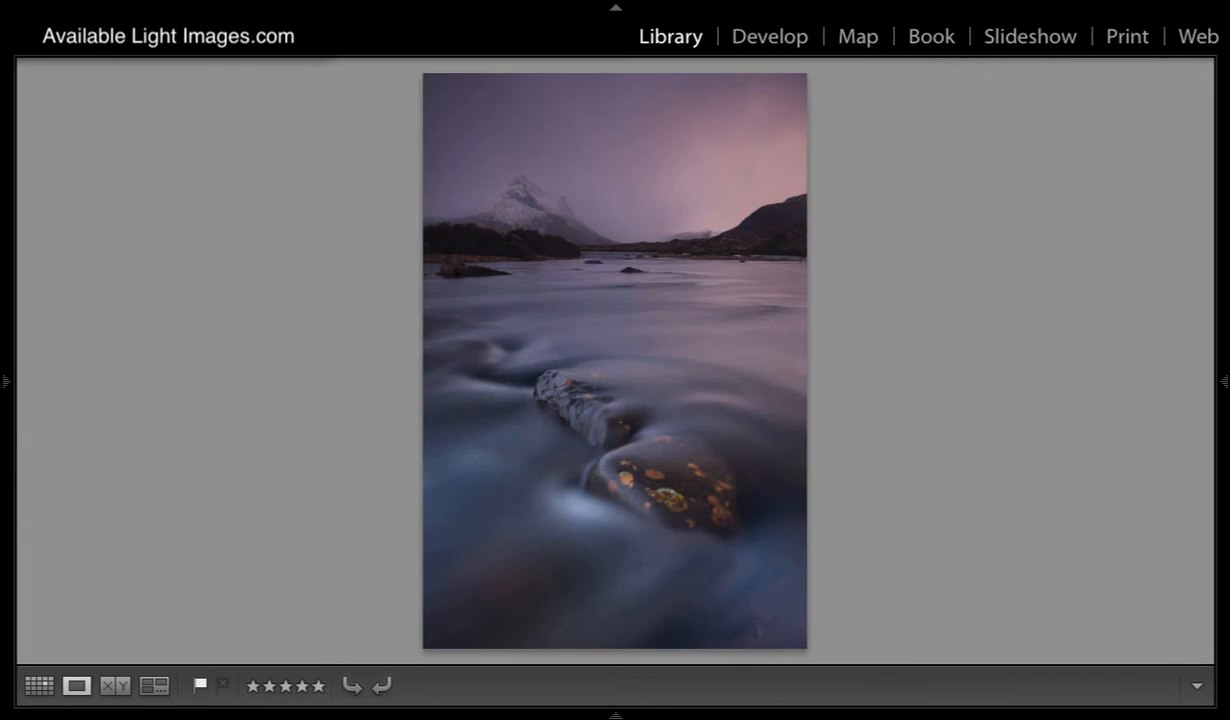
key(Right)
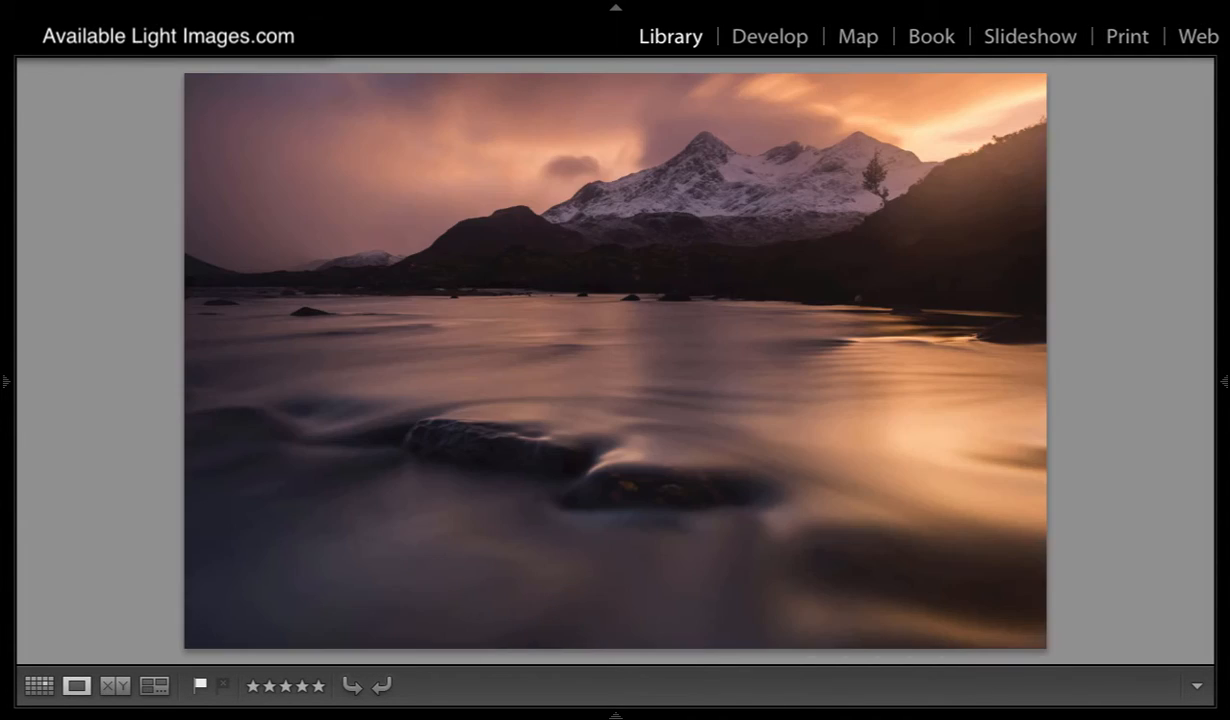
key(Left)
key(Left)
key(Left)
key(Left)
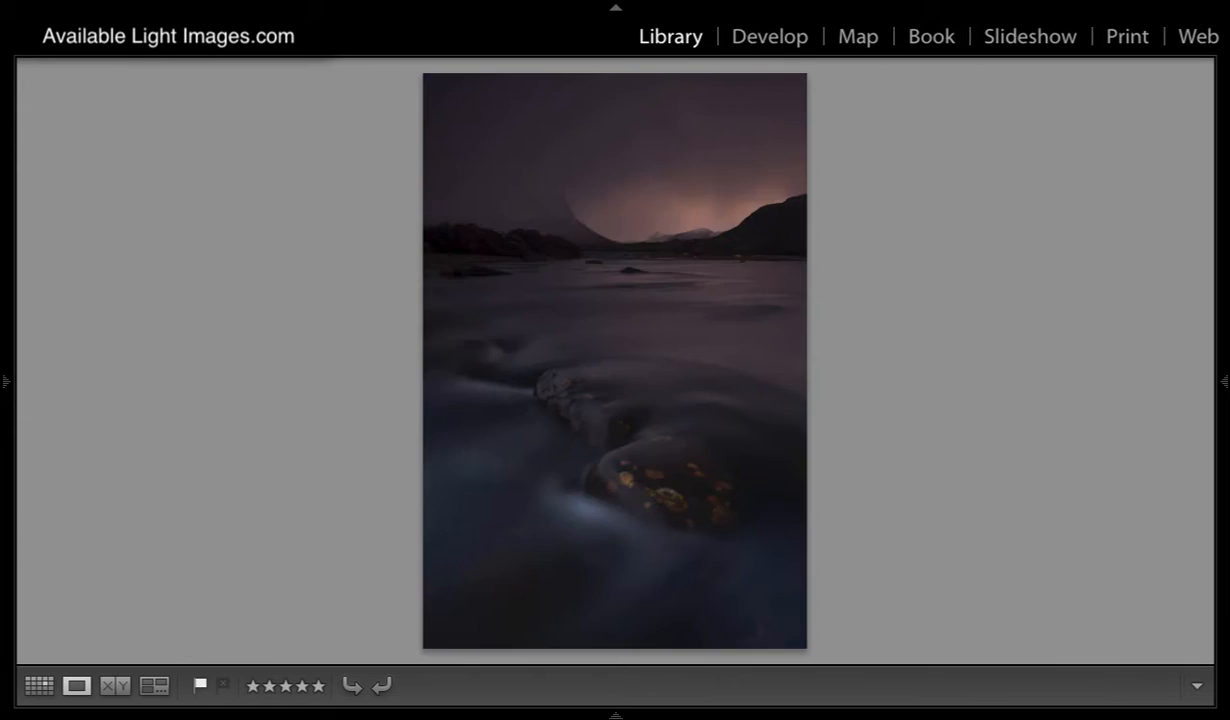
key(Left)
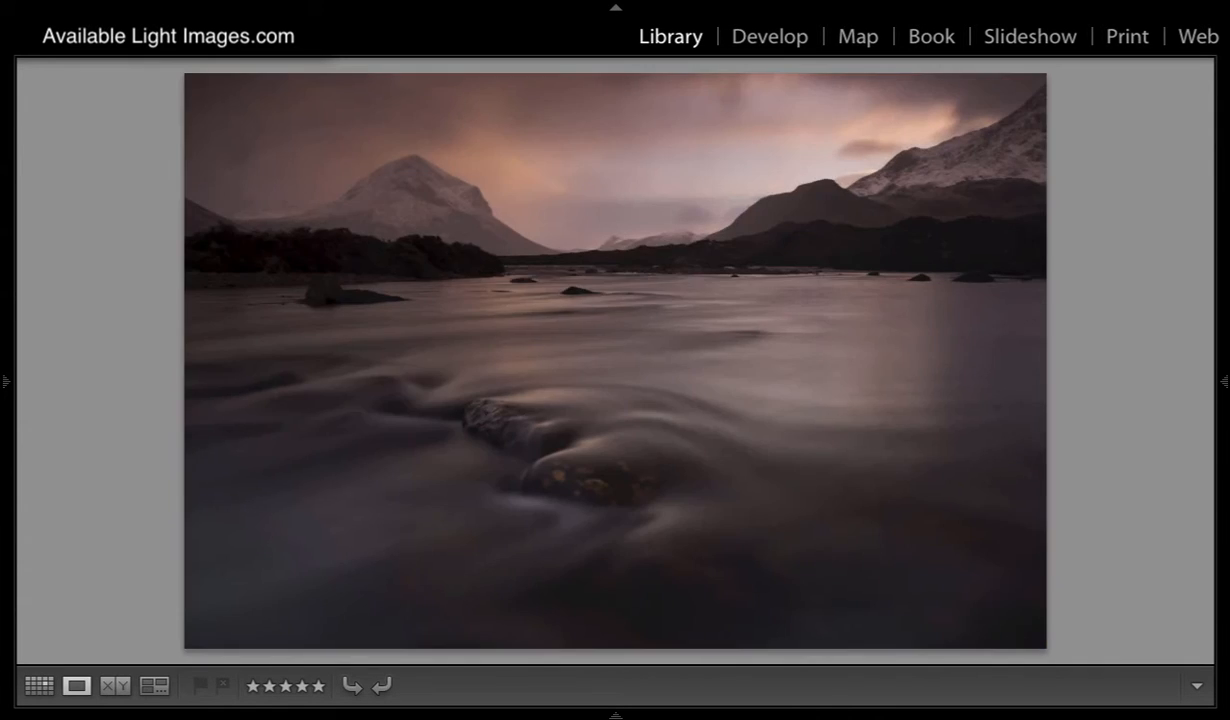
key(Right)
key(Right)
key(Right)
key(Right)
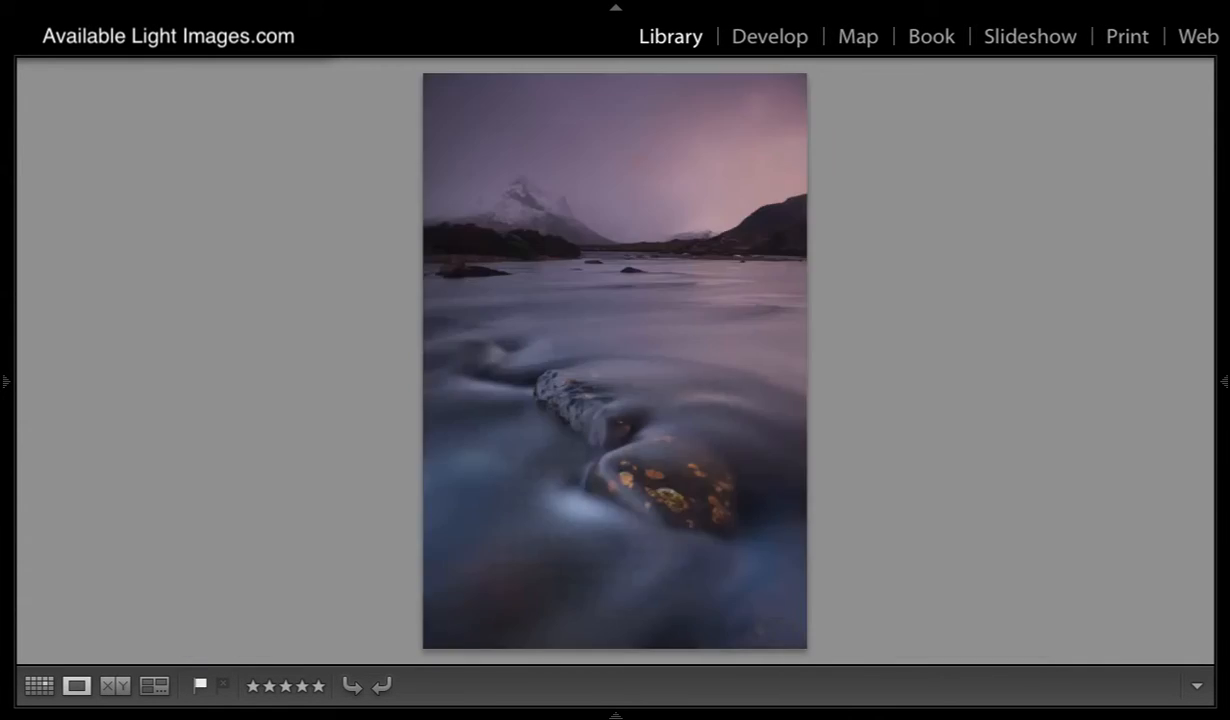
key(Left)
key(Left)
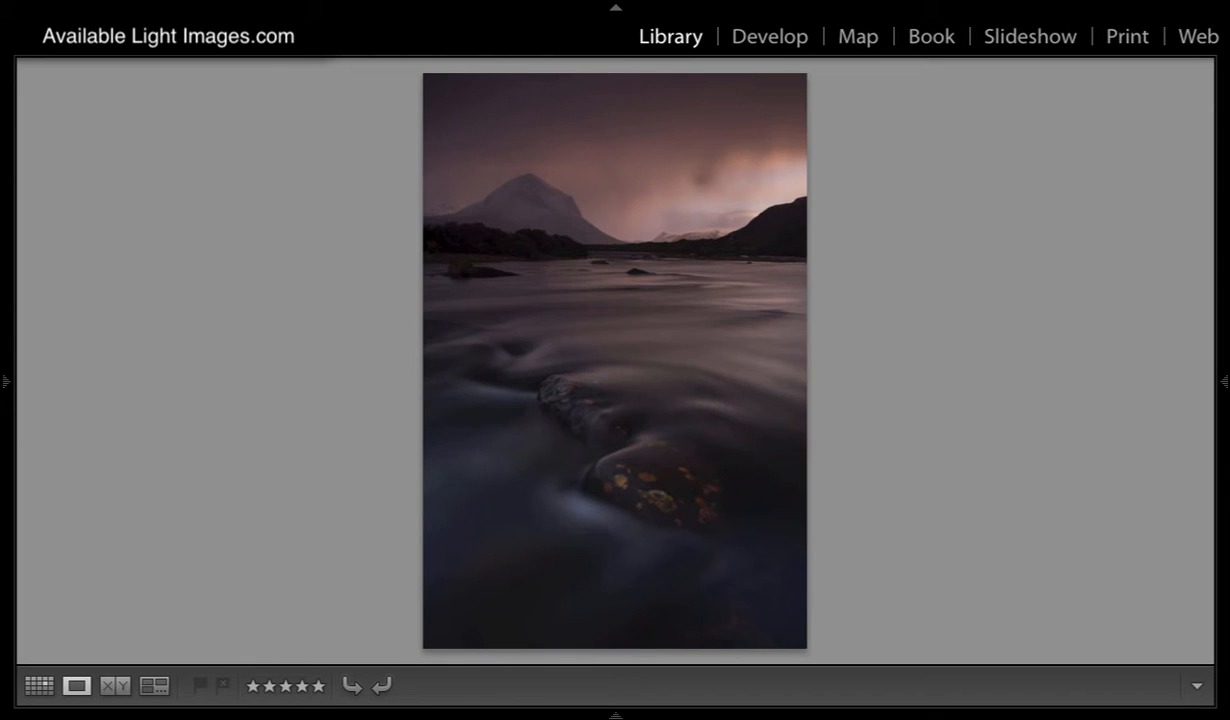
Set the darkest portrait shot of the two river rocks as Flagged after comparing it with its neighbours, and return to the grid
key(Right)
key(p)
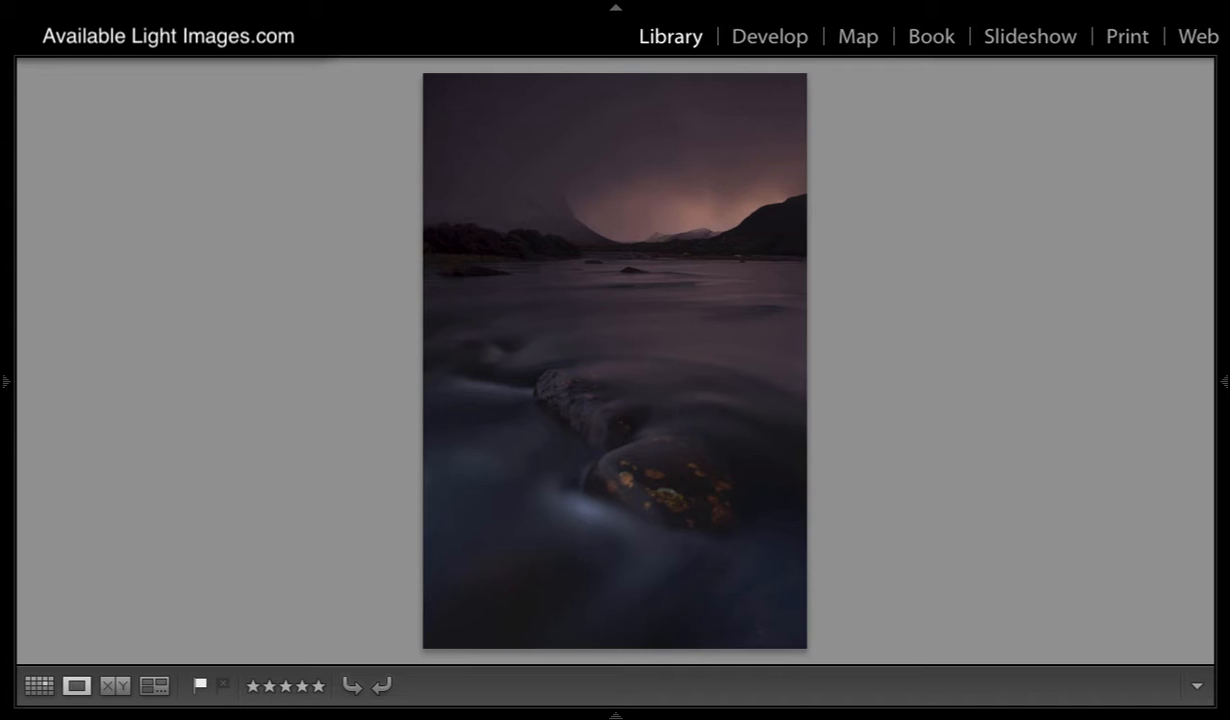
key(Right)
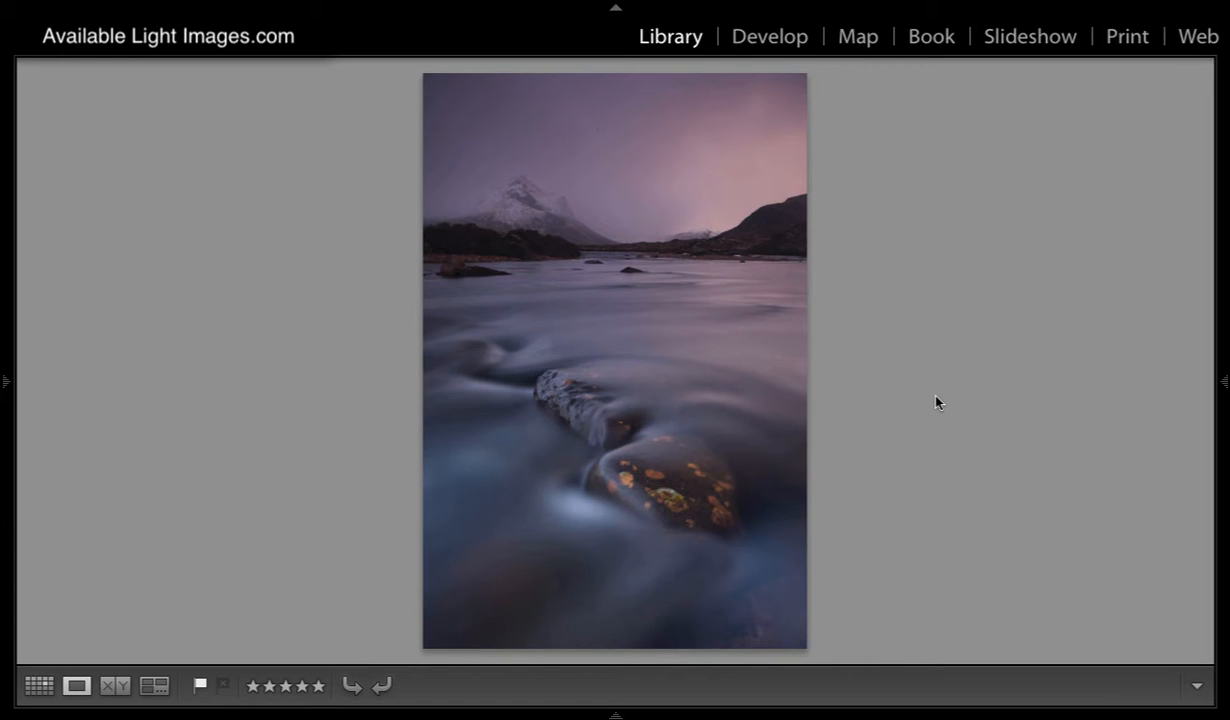
key(Right)
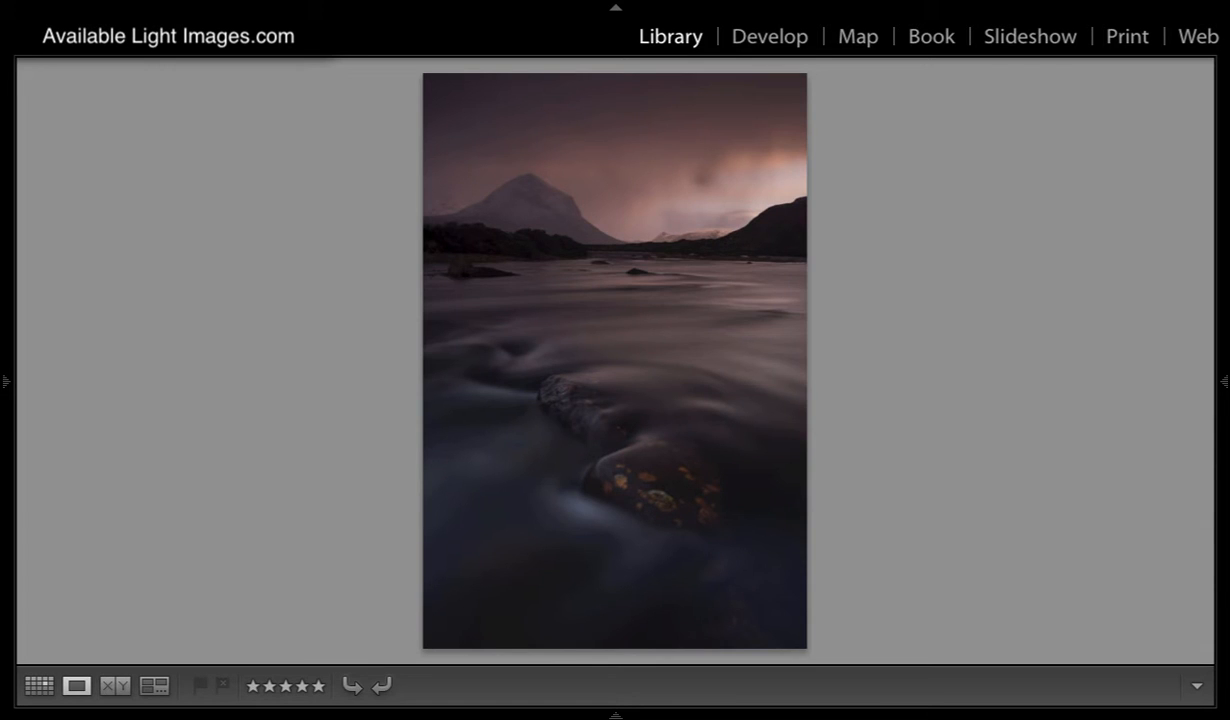
key(Left)
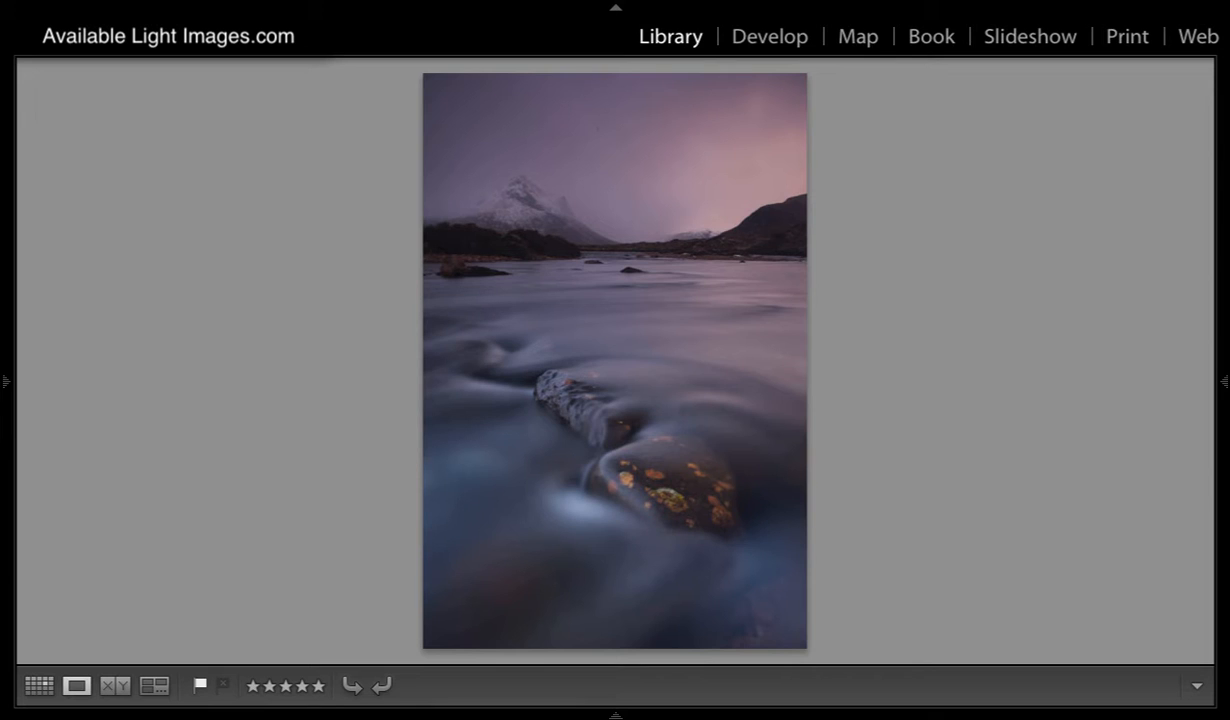
key(Right)
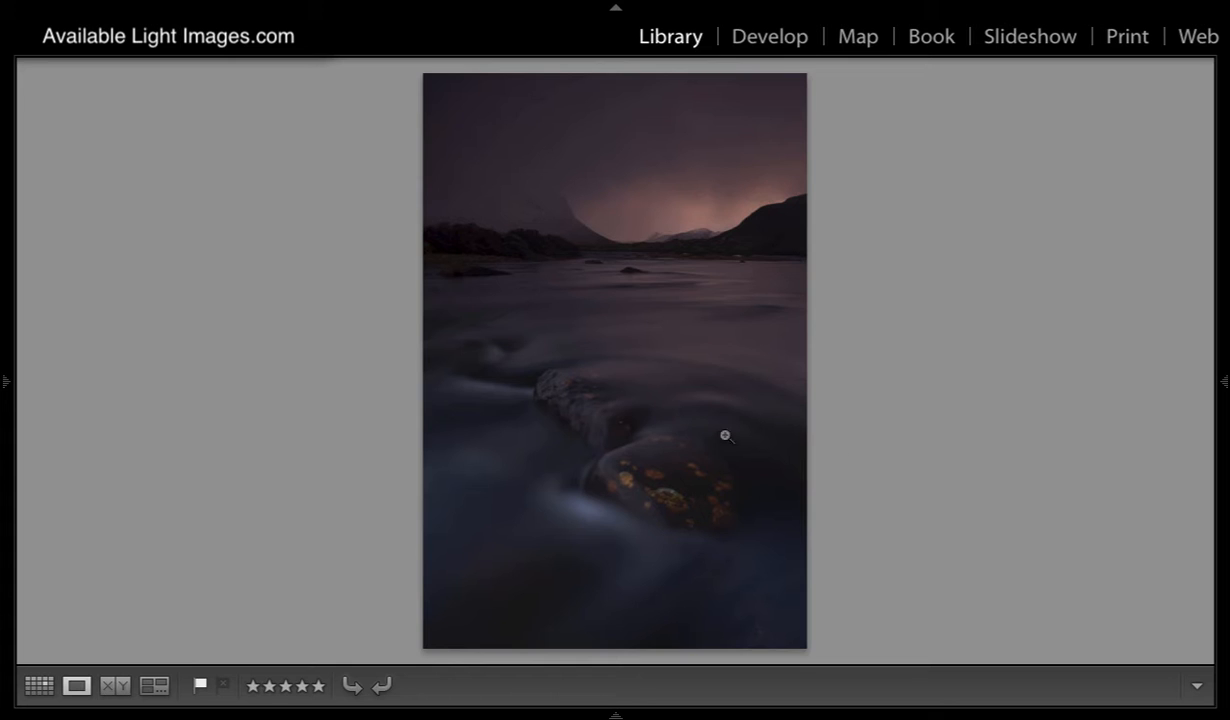
right_click(642, 312)
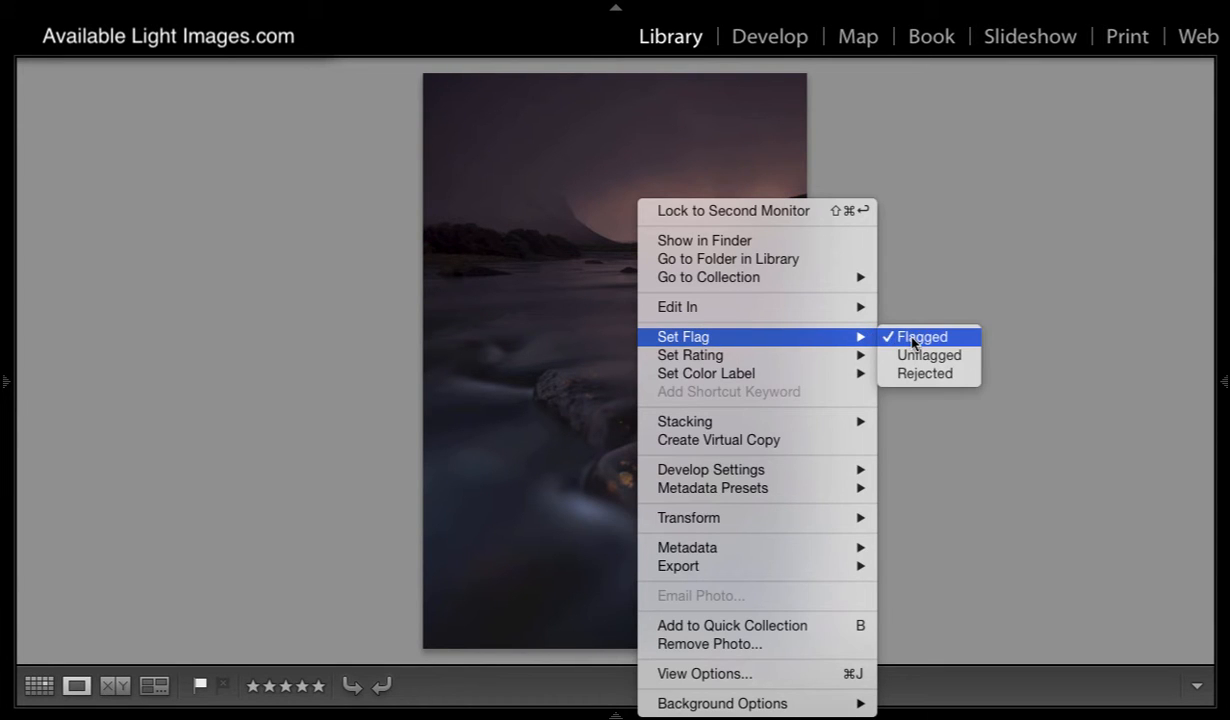
click(903, 339)
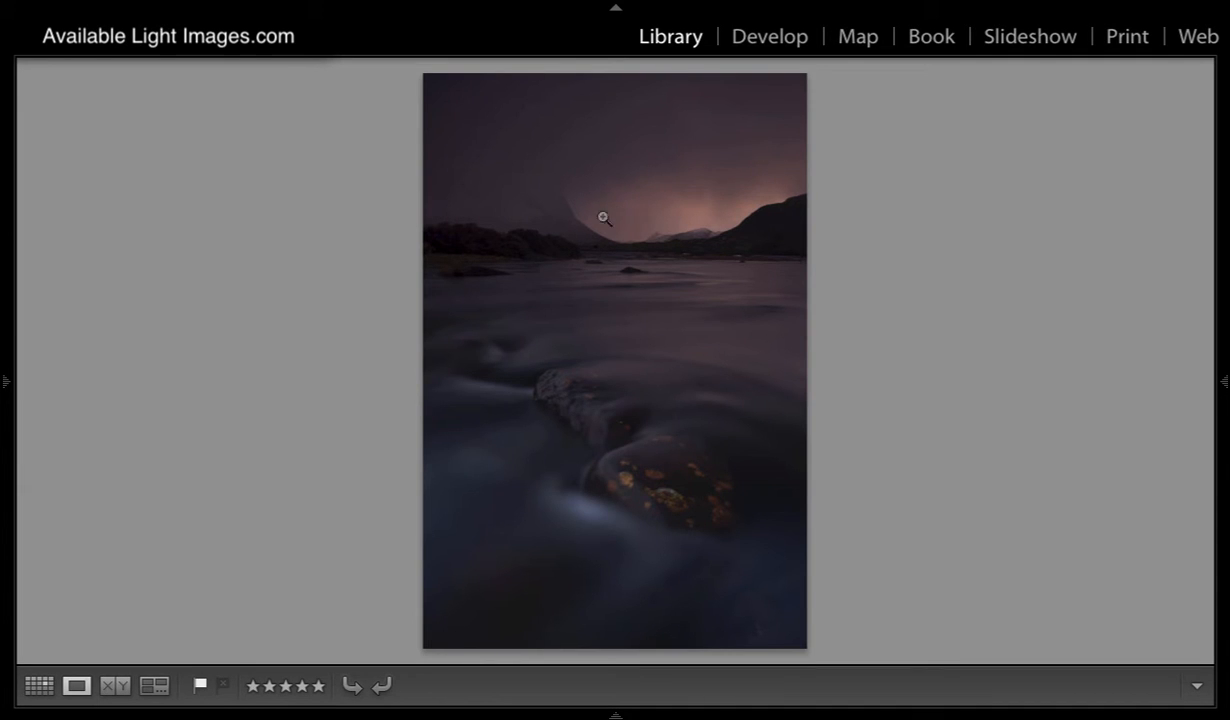
click(39, 685)
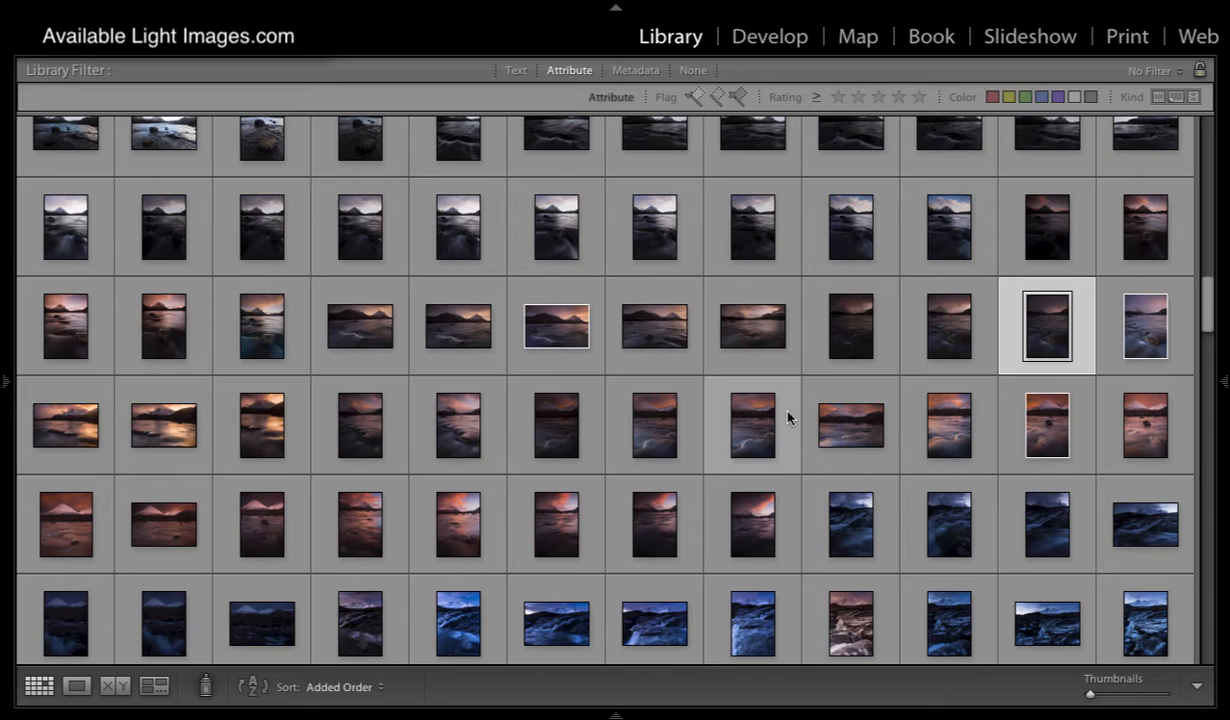
Review the dark river rock portrait and the red-sky snowy peak portrait at full size
double_click(1045, 325)
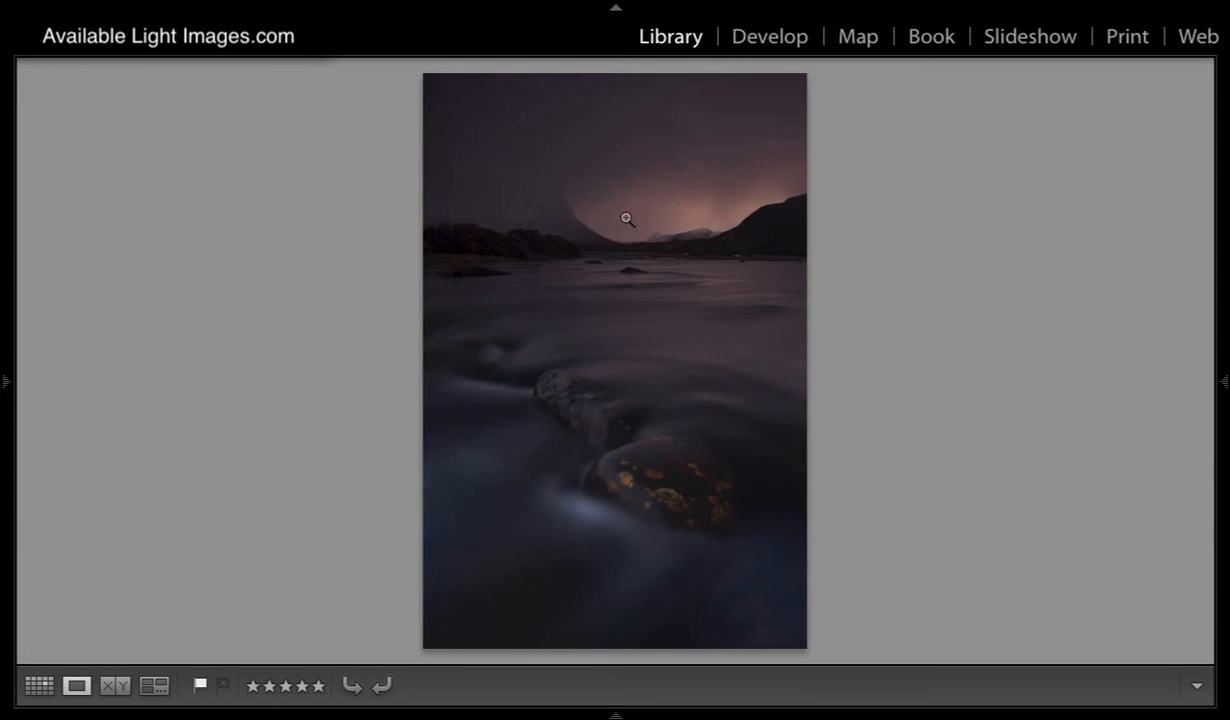
click(40, 684)
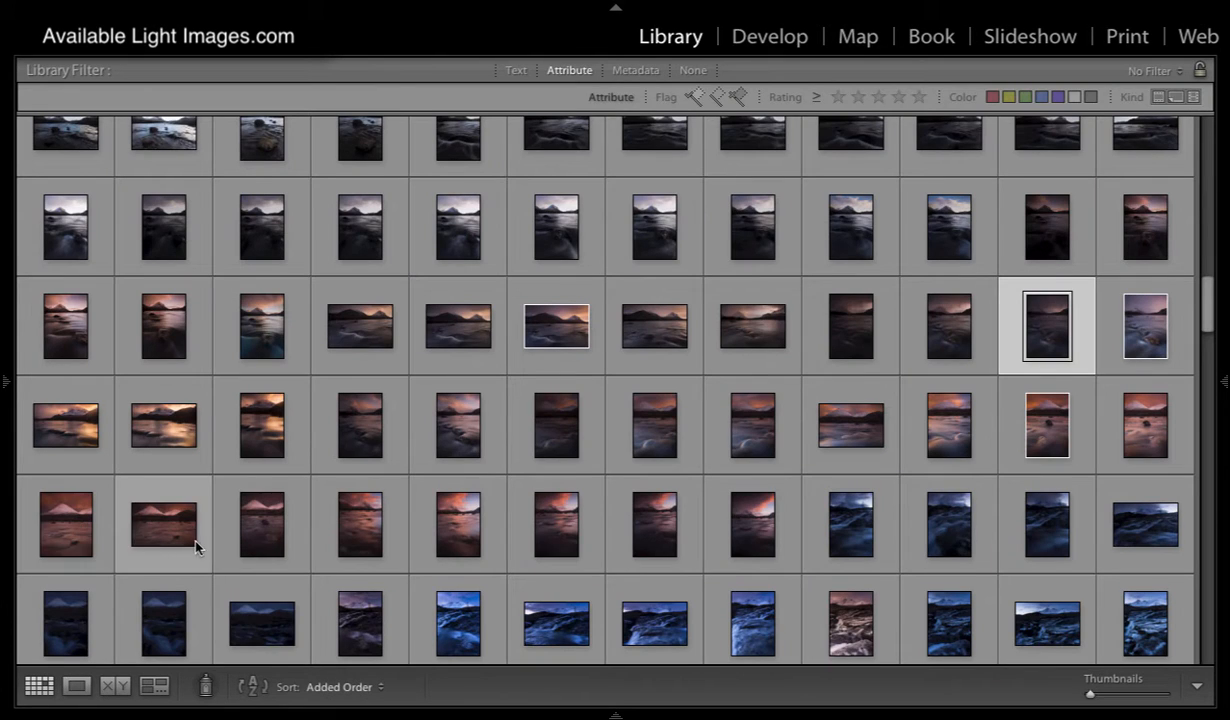
double_click(1053, 437)
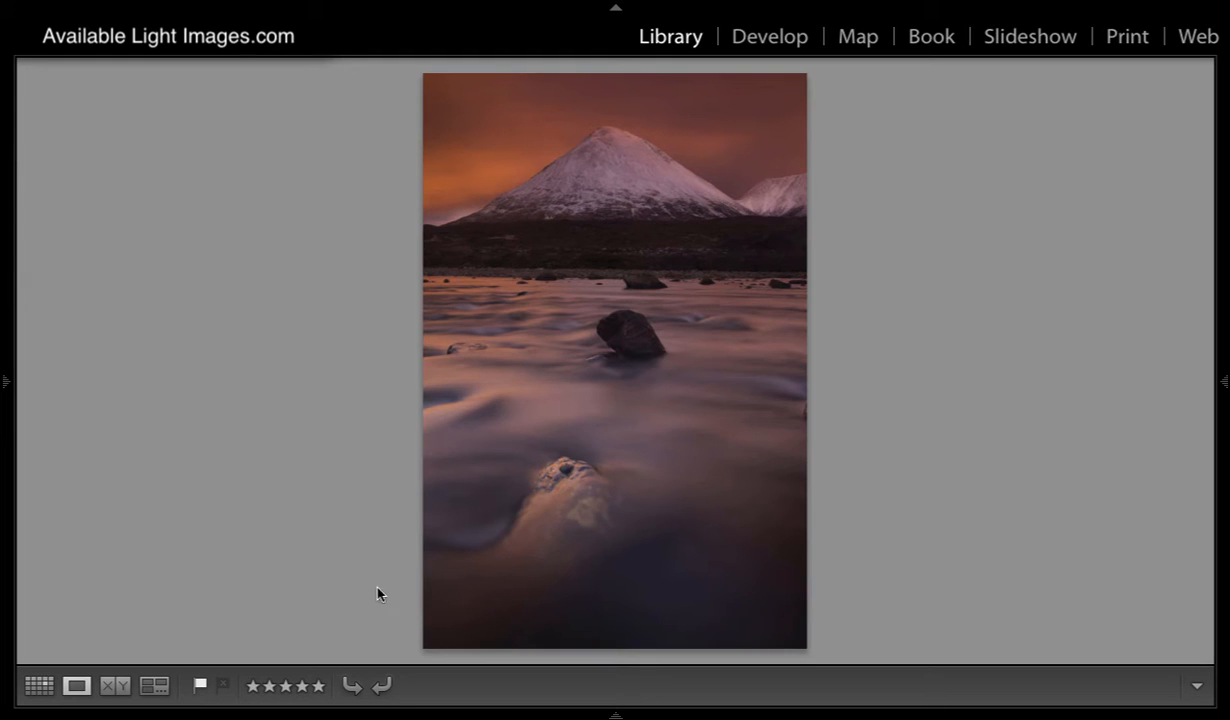
click(38, 684)
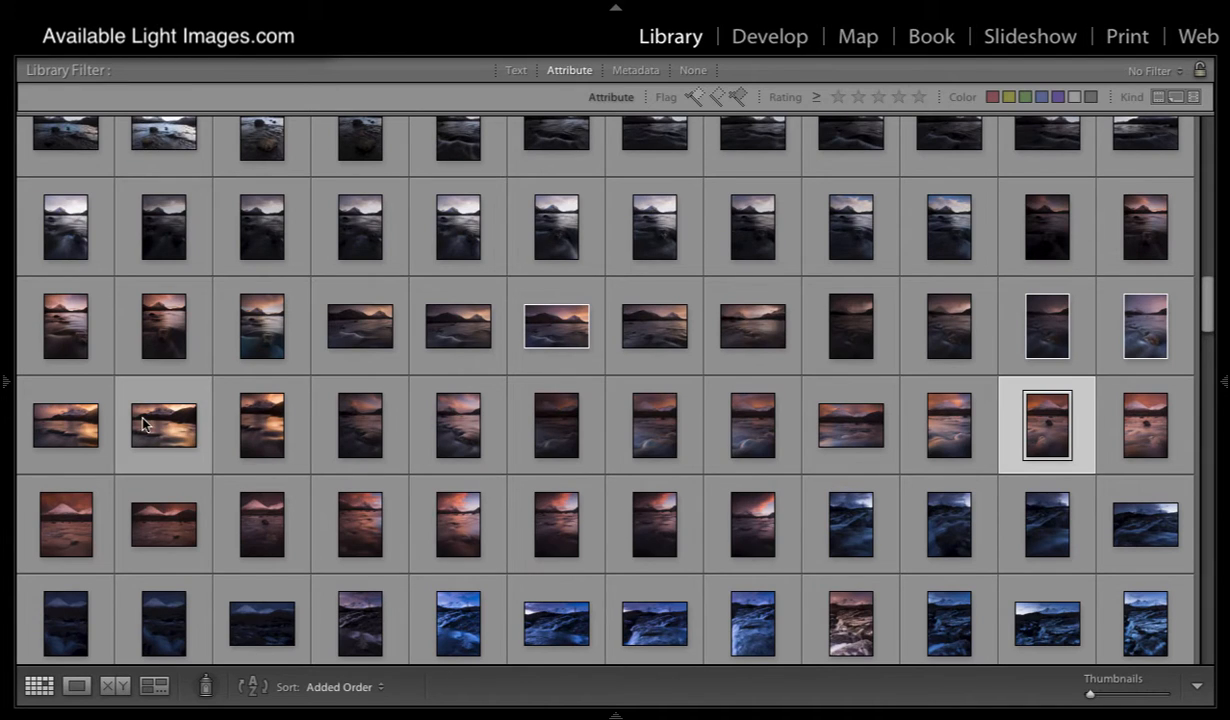
Open the golden-sky landscape with the snowy ridge, set it as Flagged, and return to the grid
double_click(89, 433)
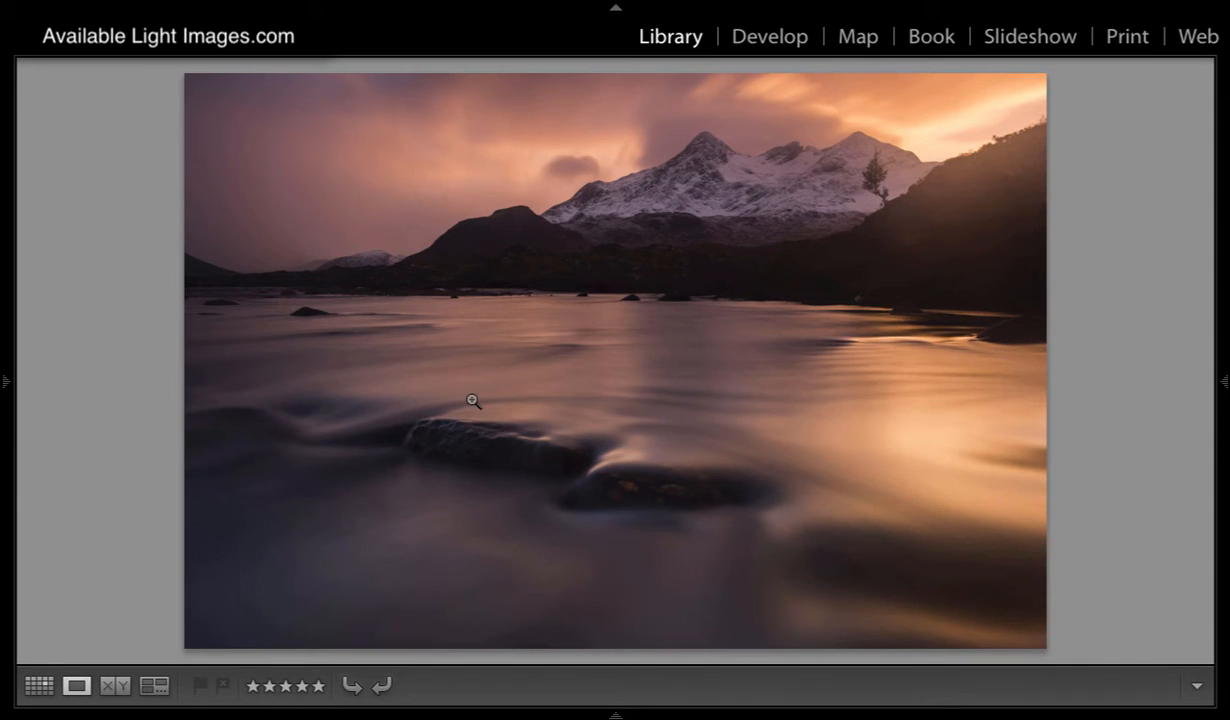
right_click(580, 334)
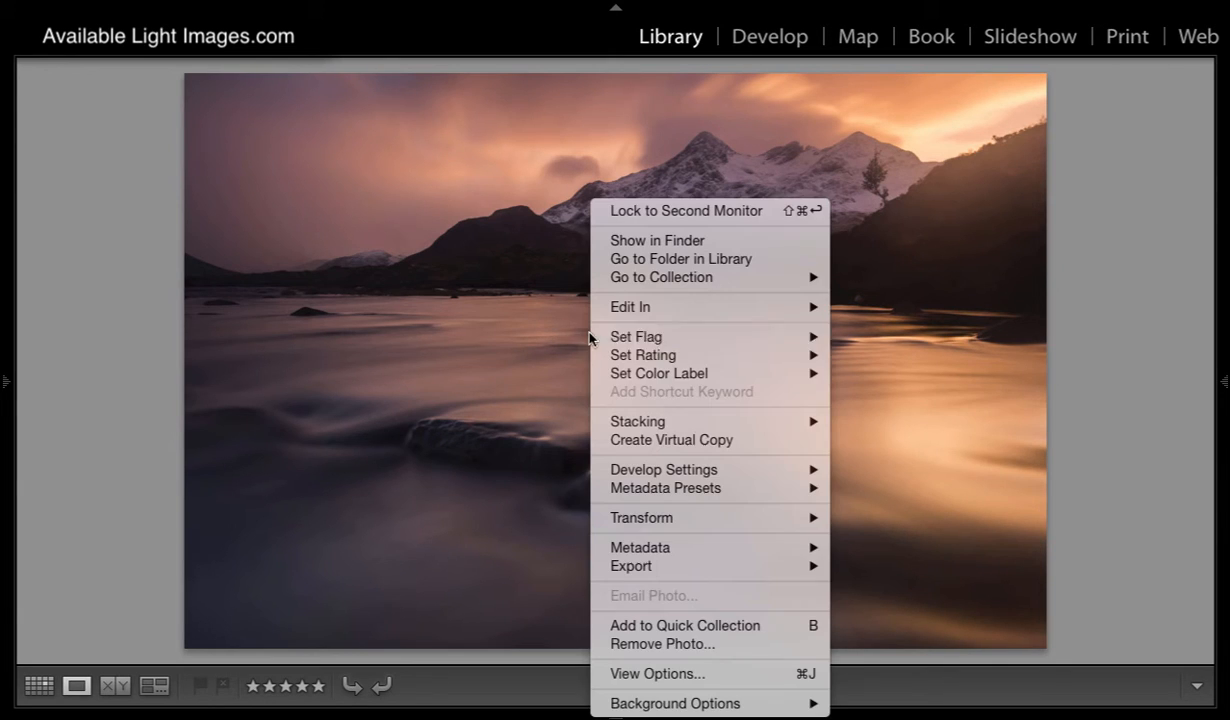
mouse_move(640, 336)
click(845, 338)
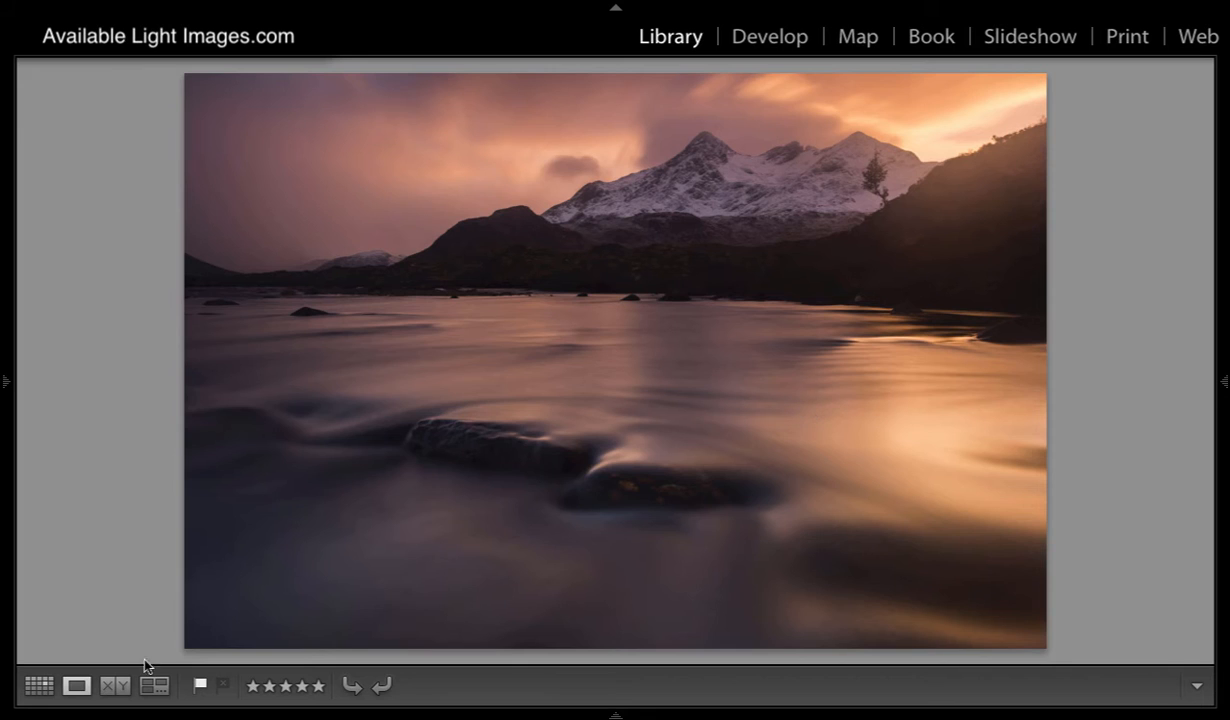
click(39, 685)
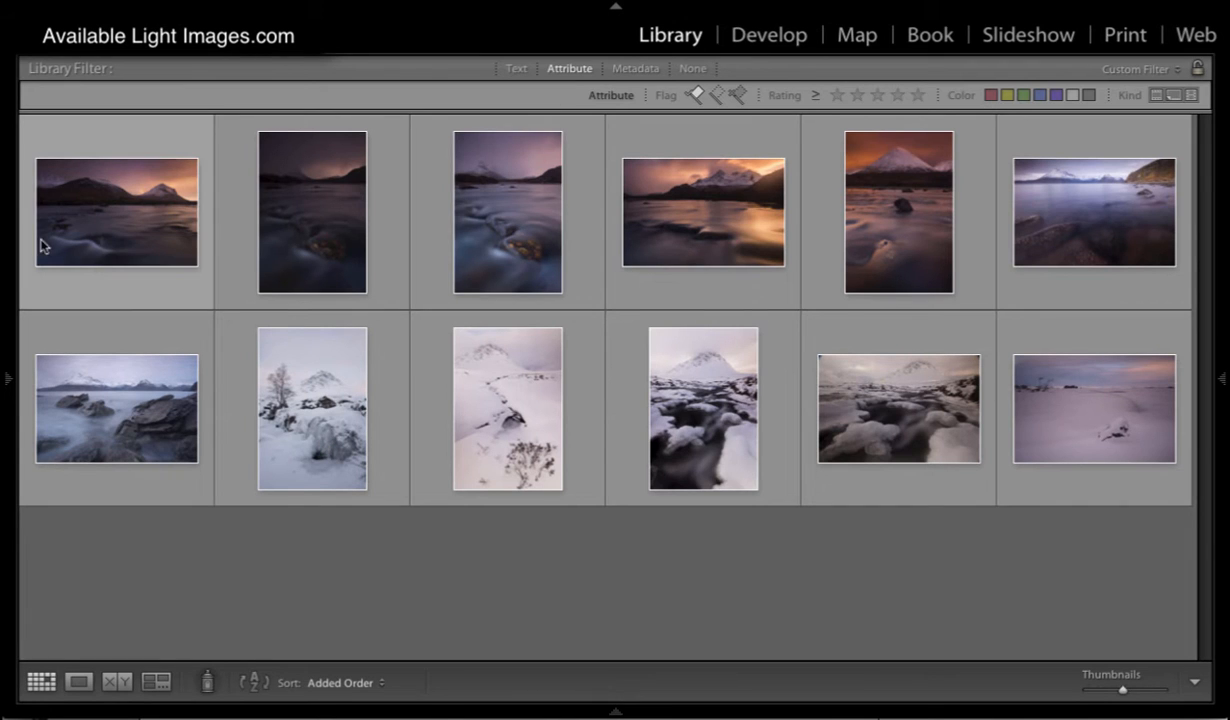
Open the first flagged landscape, the river with snowy mountains at sunset, in Develop and apply the RESET user preset
click(99, 218)
click(780, 40)
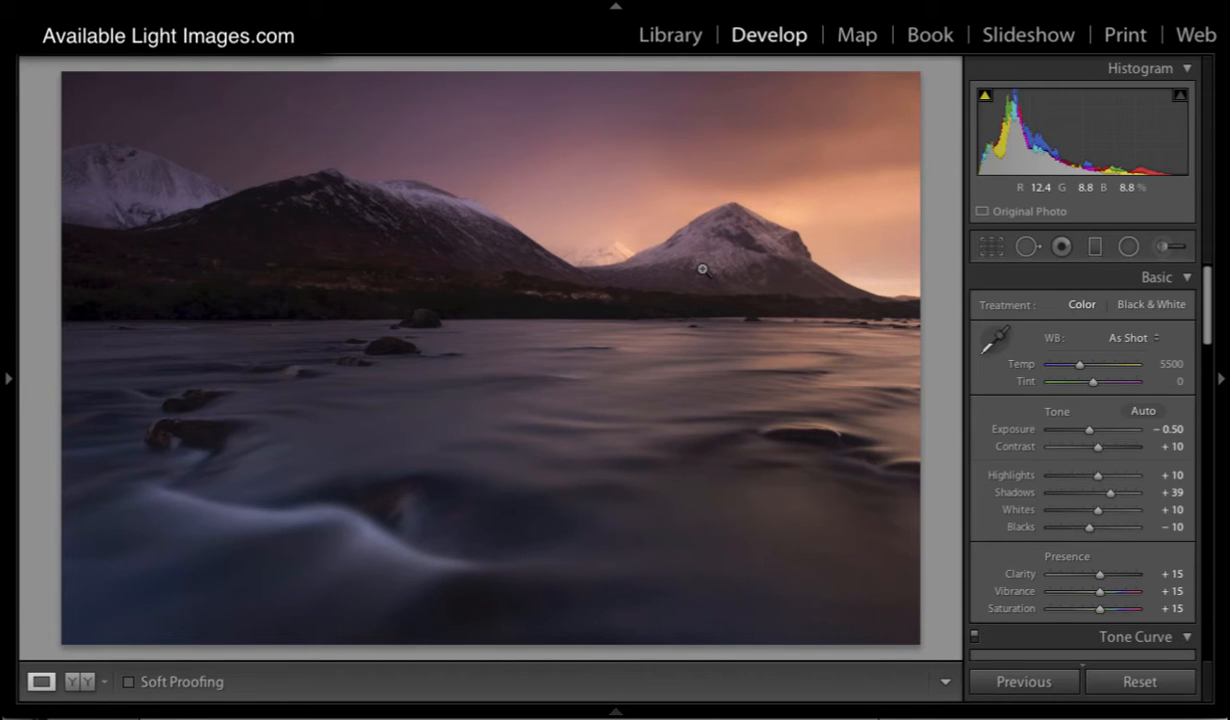
click(9, 380)
click(128, 577)
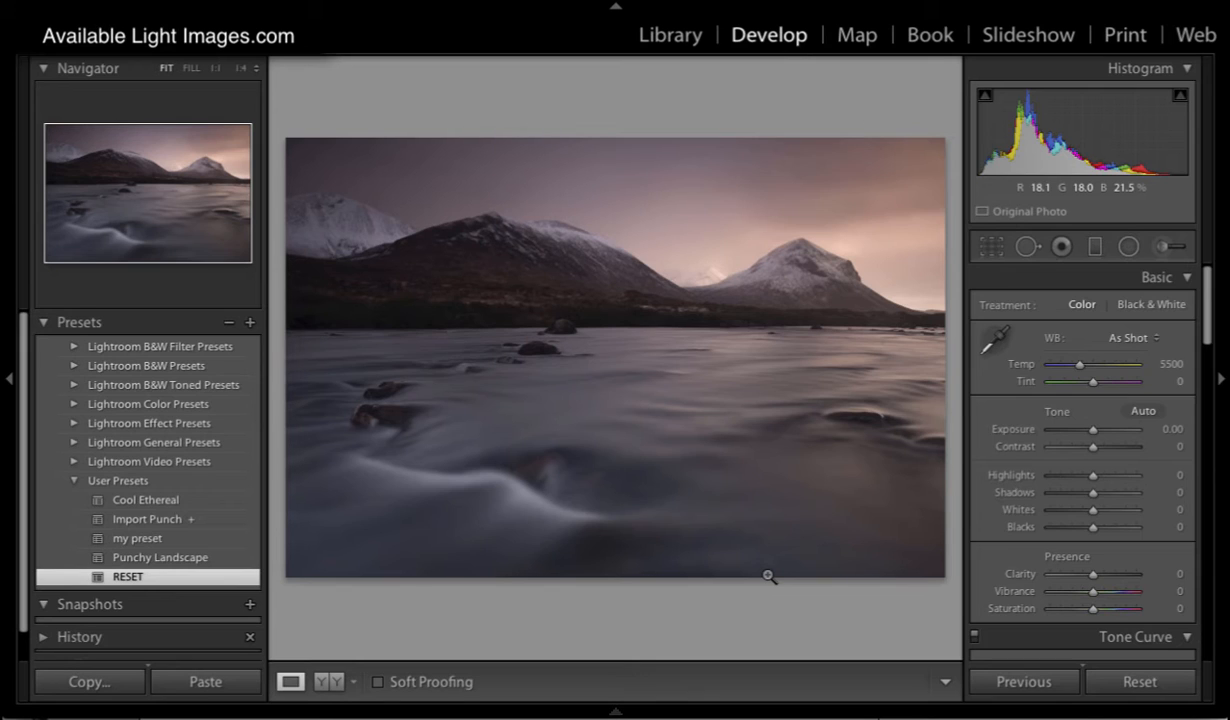
Apply the Import Punch user preset to the river landscape and return to the Library grid
click(160, 522)
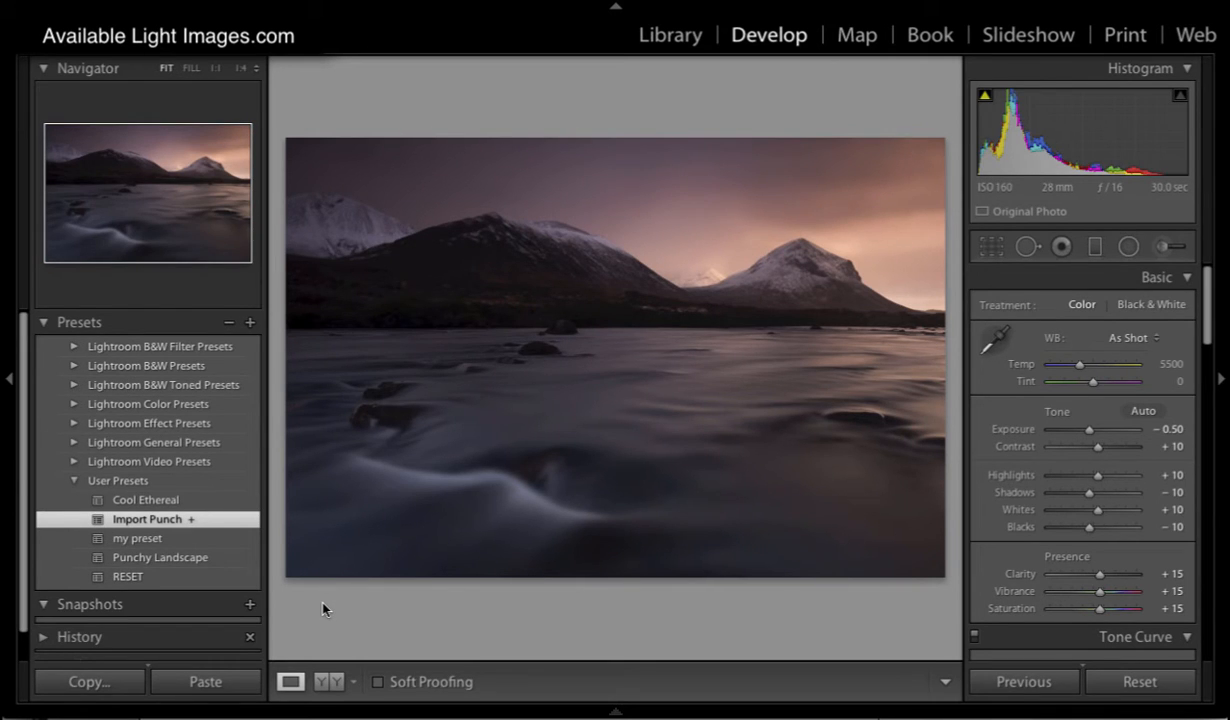
click(10, 379)
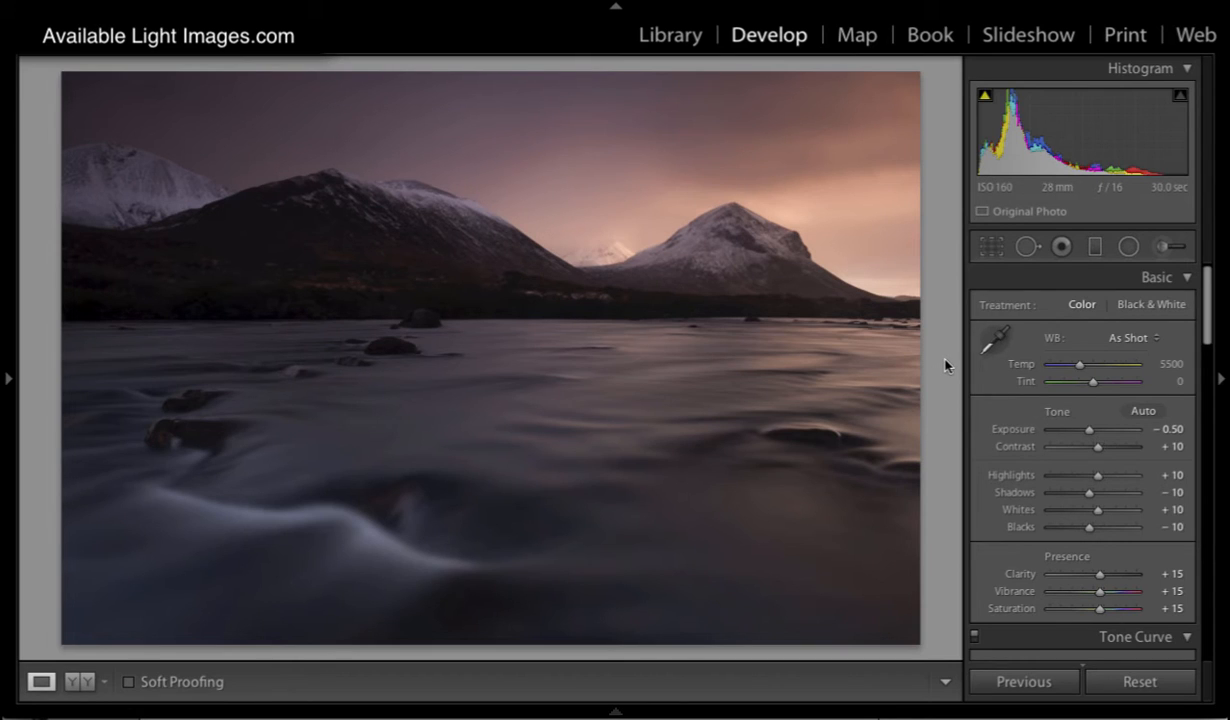
click(665, 38)
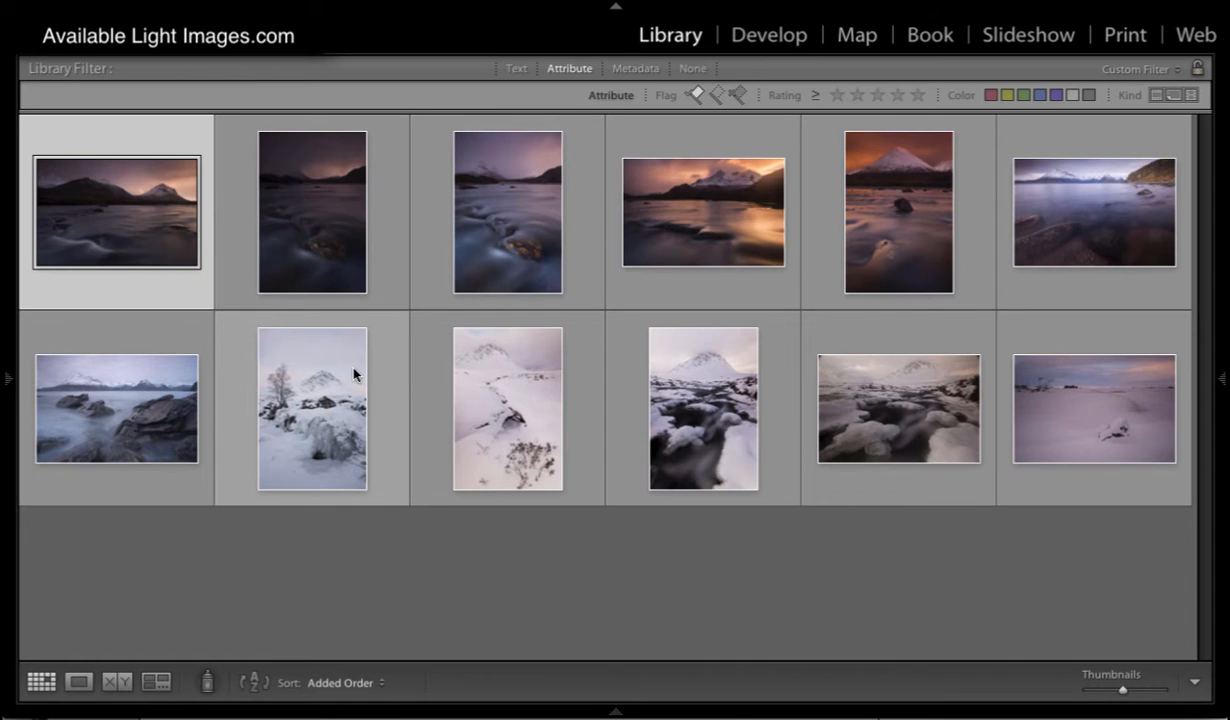
Open the snowy portrait with the bare tree and mountain peak in Develop and apply the RESET user preset
mouse_move(354, 375)
double_click(327, 401)
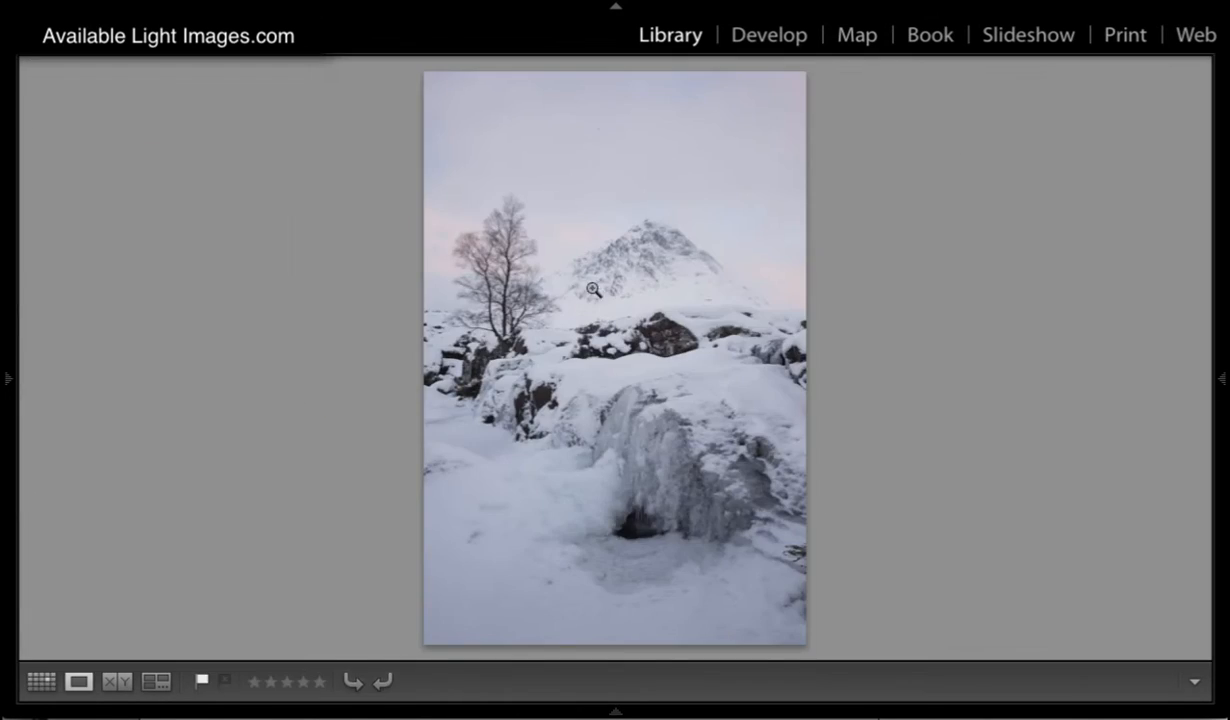
mouse_move(8, 381)
click(744, 36)
click(7, 378)
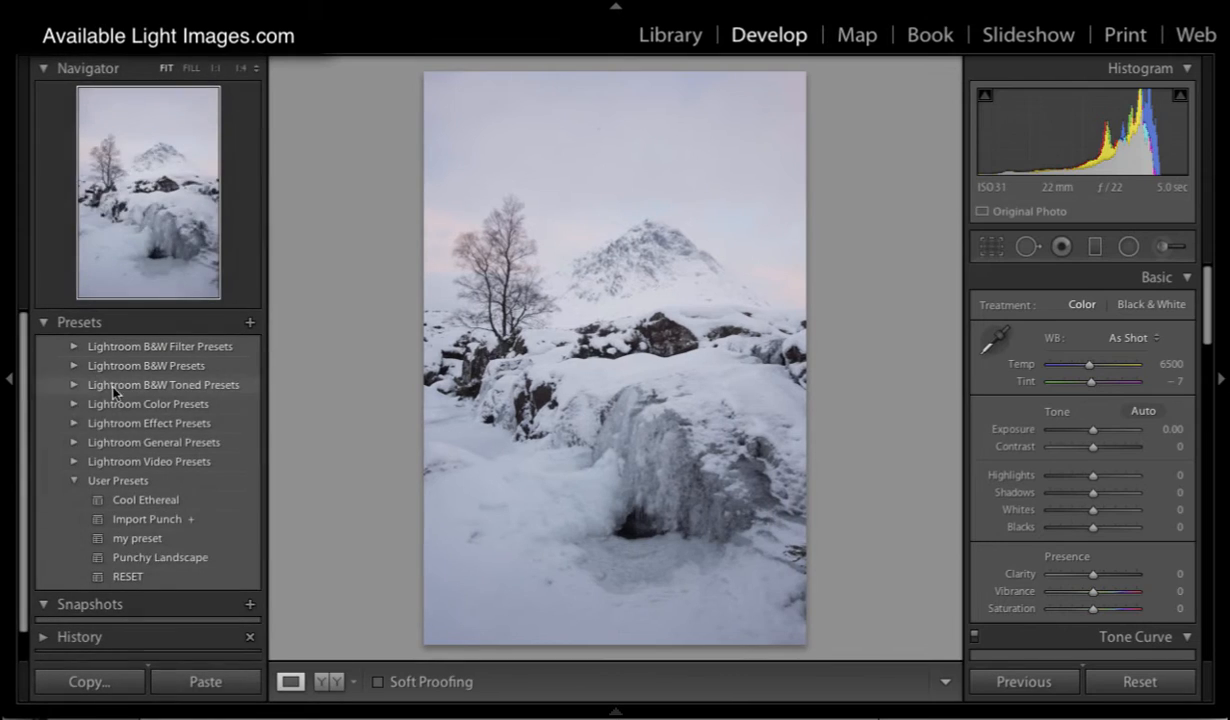
click(128, 576)
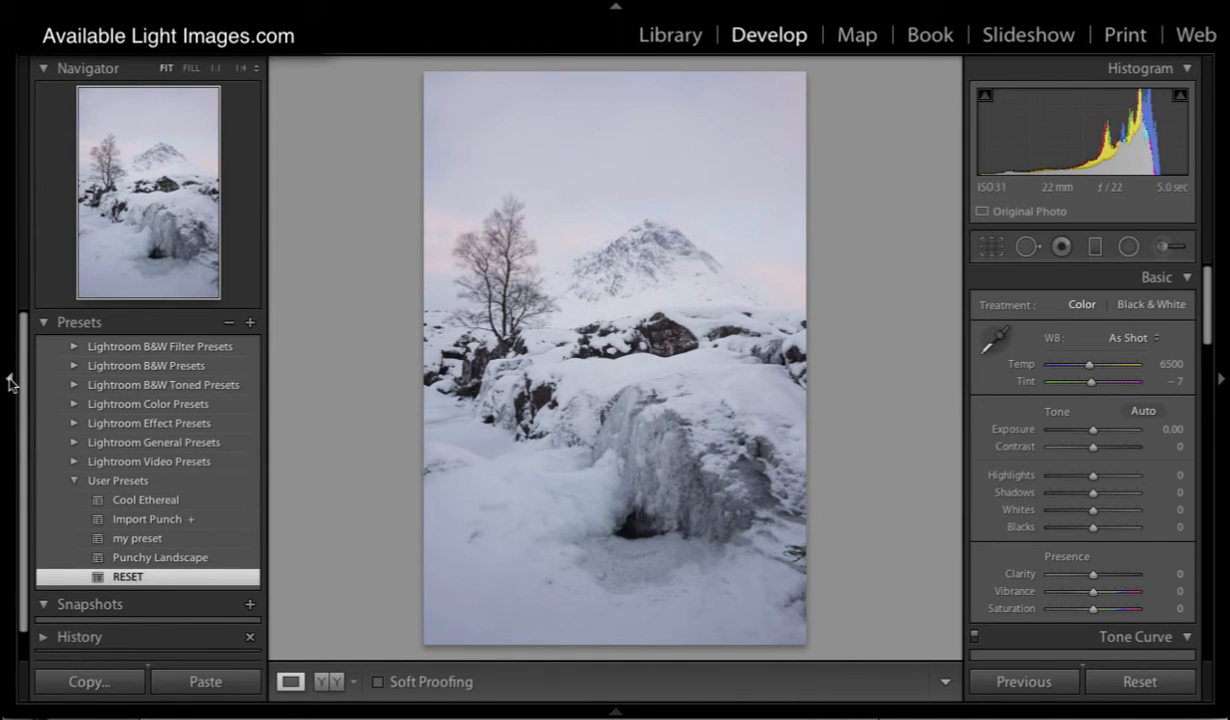
Try the Import Punch user preset on the snowy tree portrait, revert it with RESET, and hide the presets
click(150, 520)
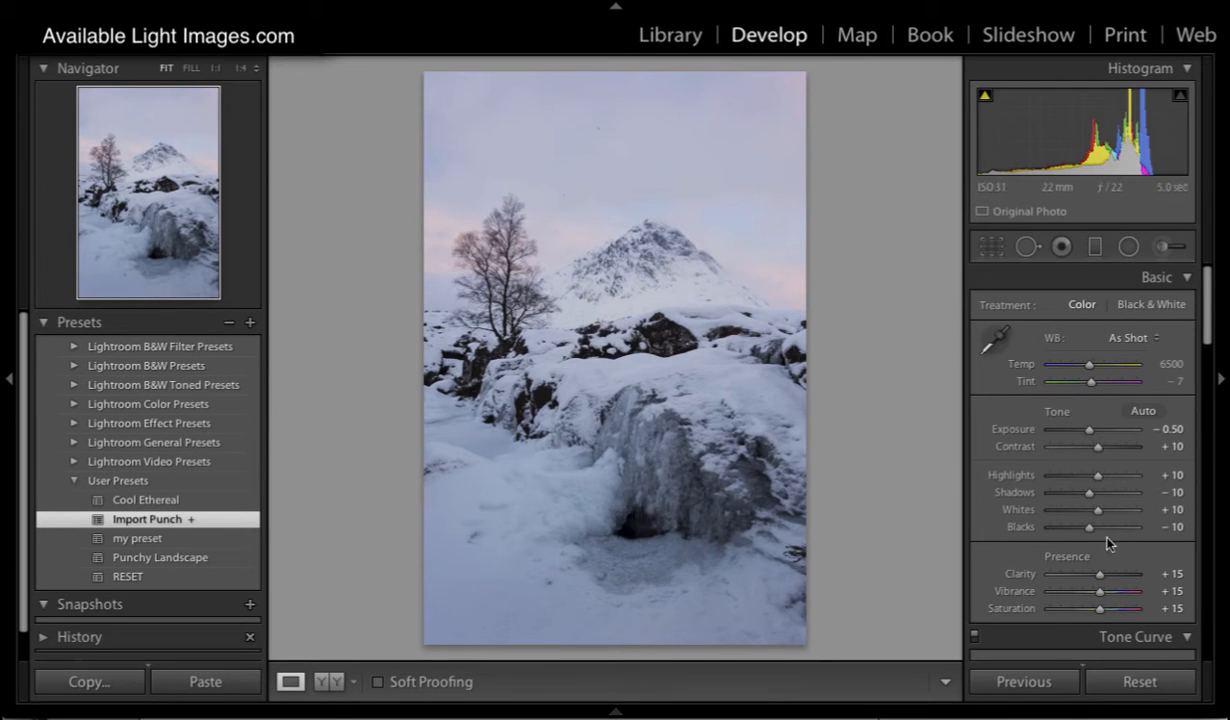
click(137, 574)
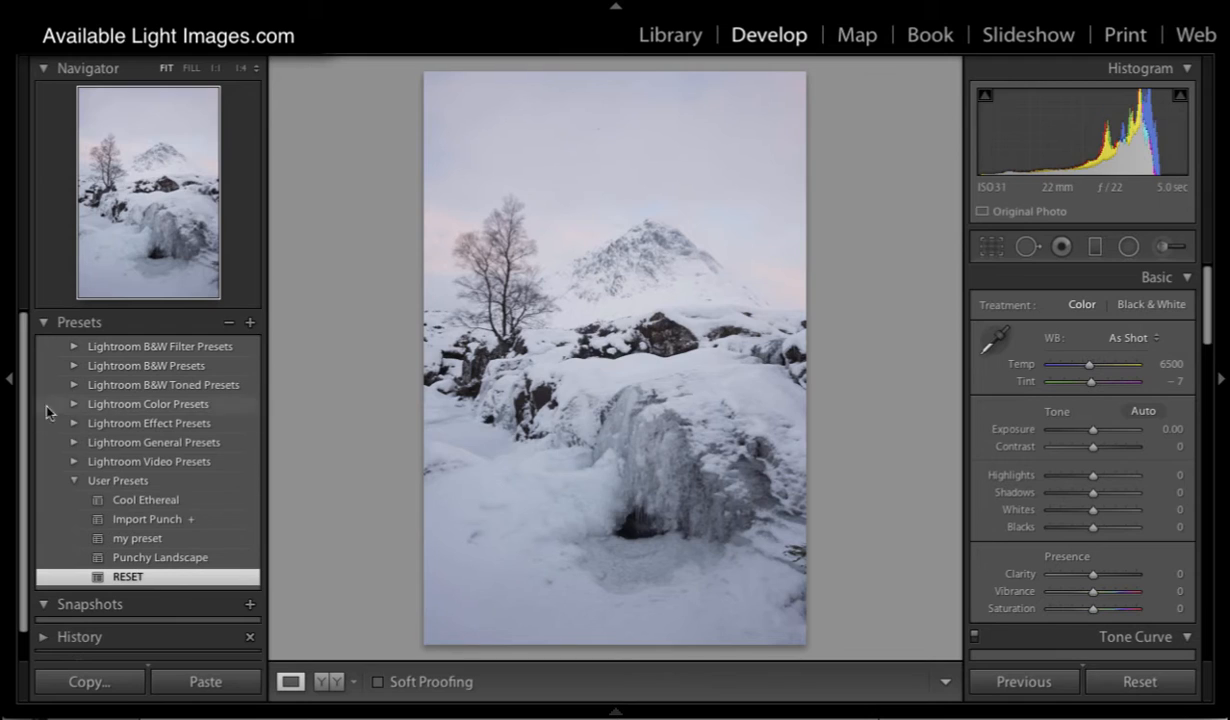
click(10, 378)
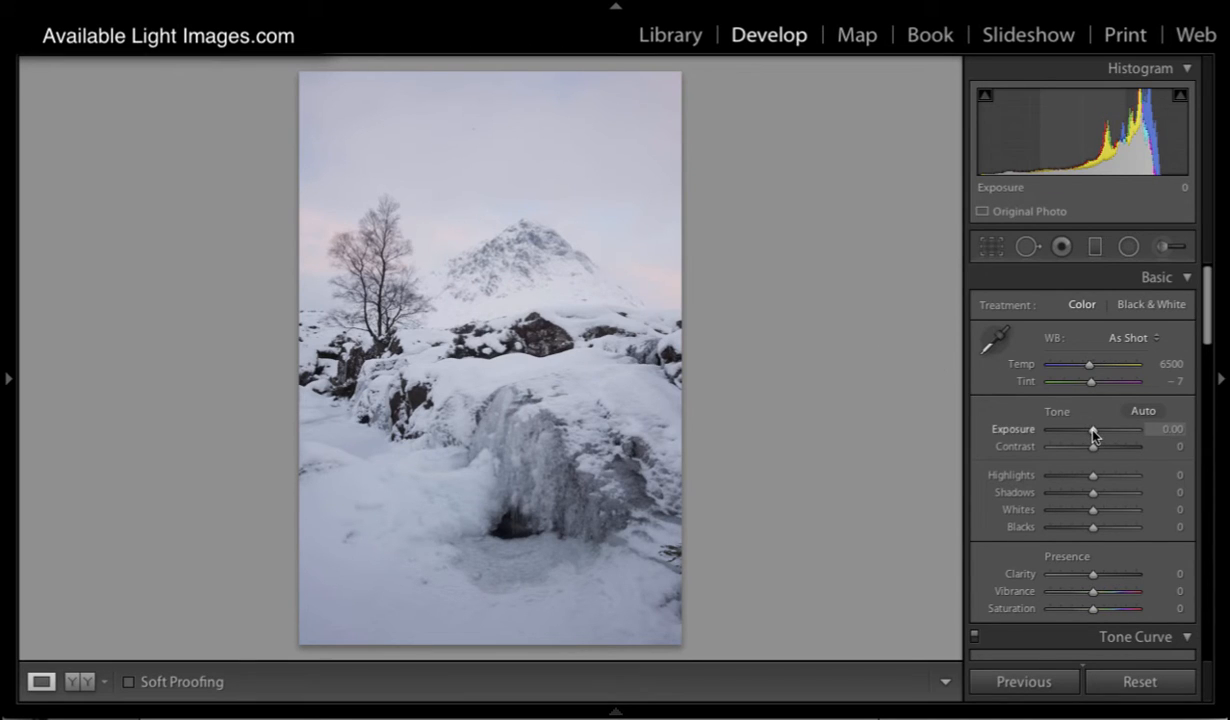
Darken the snowy tree portrait by setting its Exposure to −1.45
drag(1093, 431, 1078, 431)
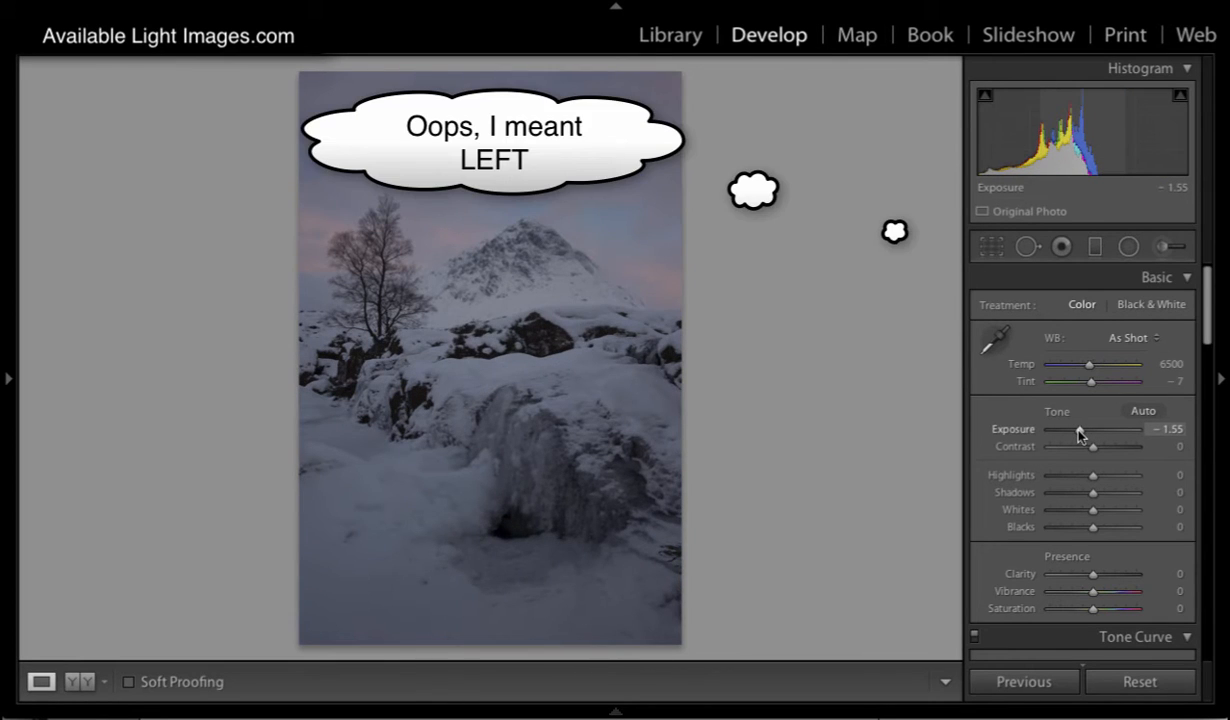
drag(1080, 432, 1077, 432)
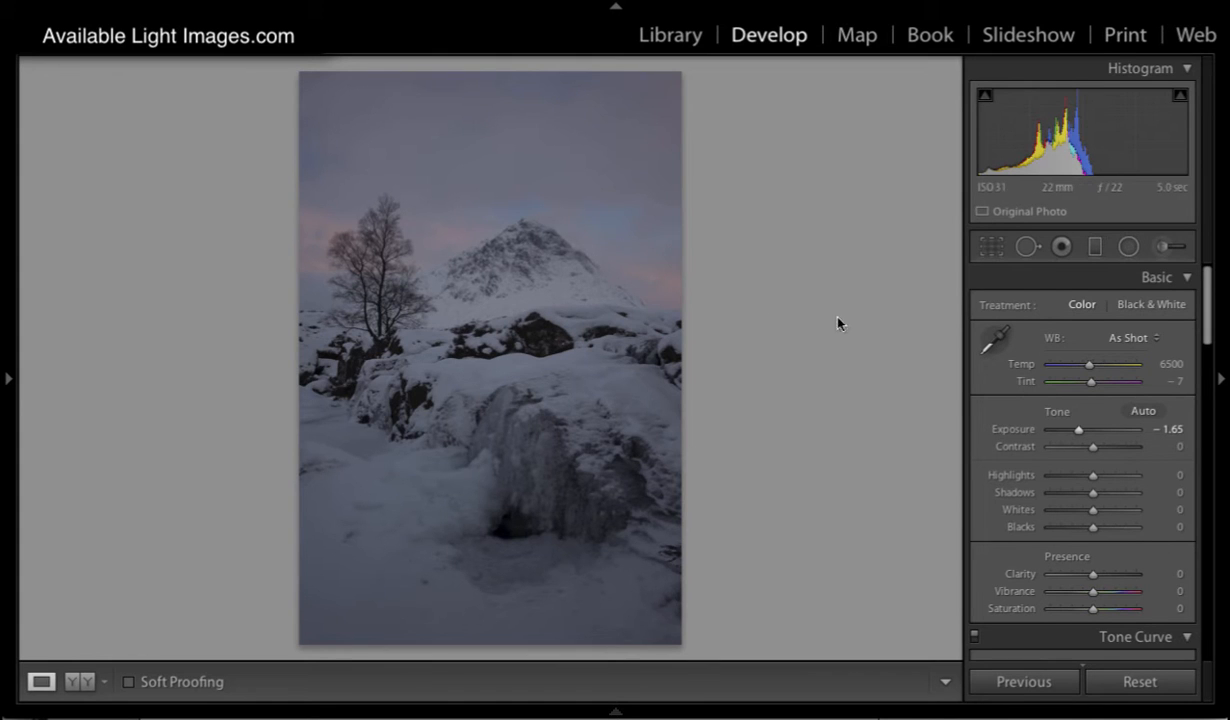
mouse_move(1077, 429)
mouse_down()
mouse_move(1103, 433)
mouse_move(1080, 432)
mouse_up()
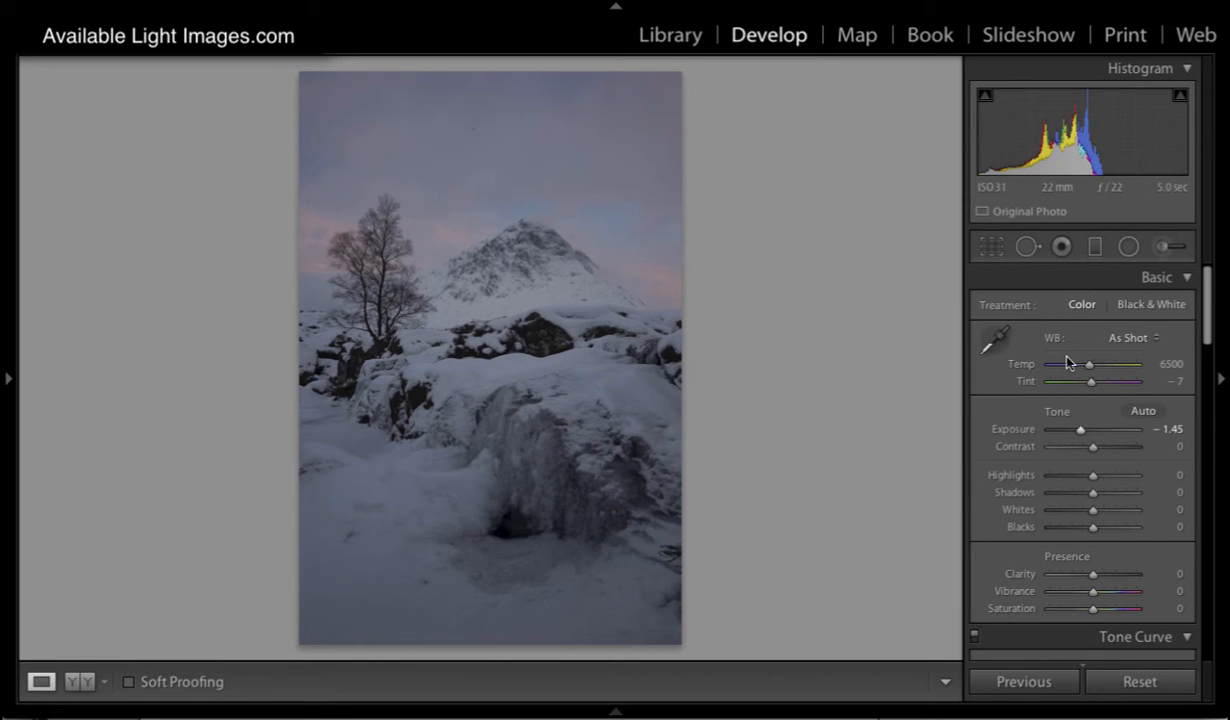
Set the white balance by sampling the sky, the snow near the frozen waterfall and the foreground snow, and raise Exposure to −0.90
click(995, 340)
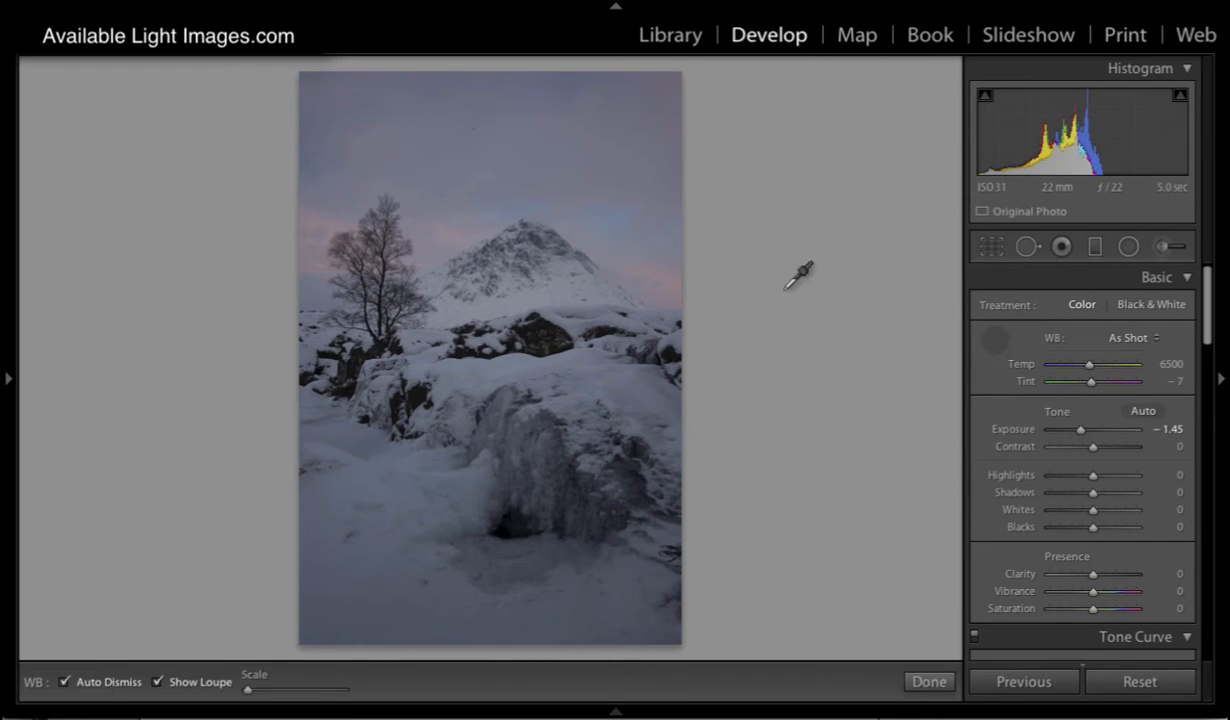
click(448, 240)
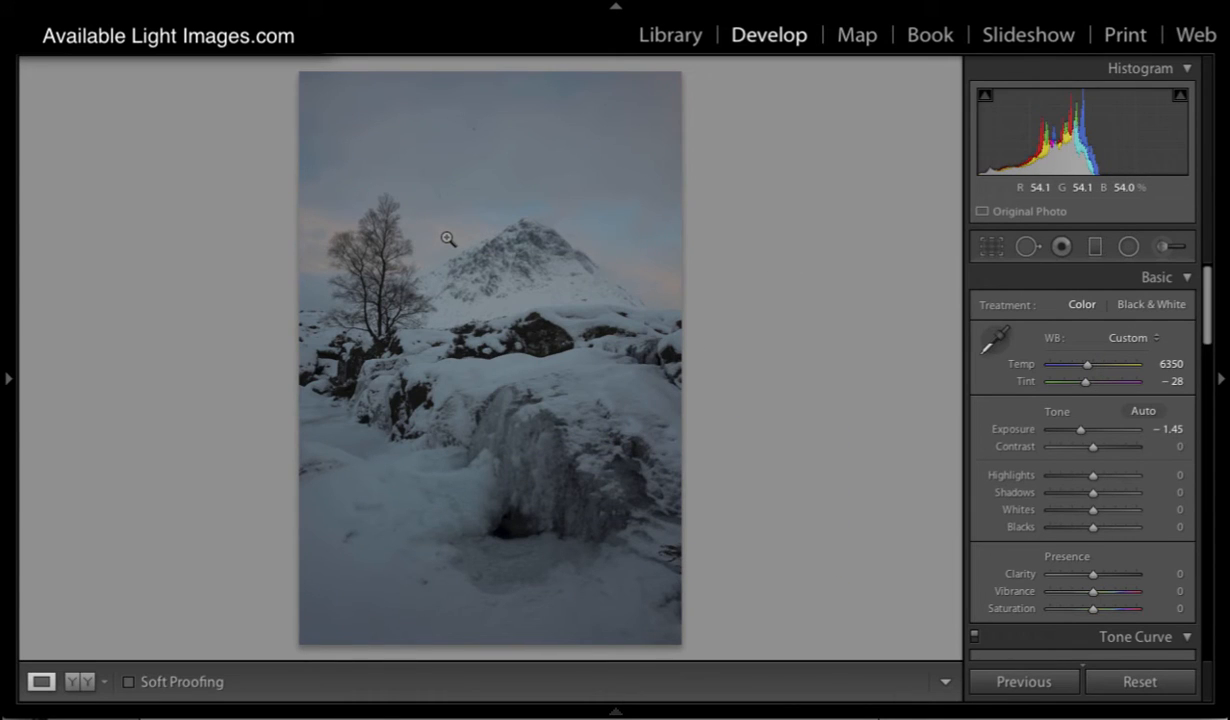
click(996, 345)
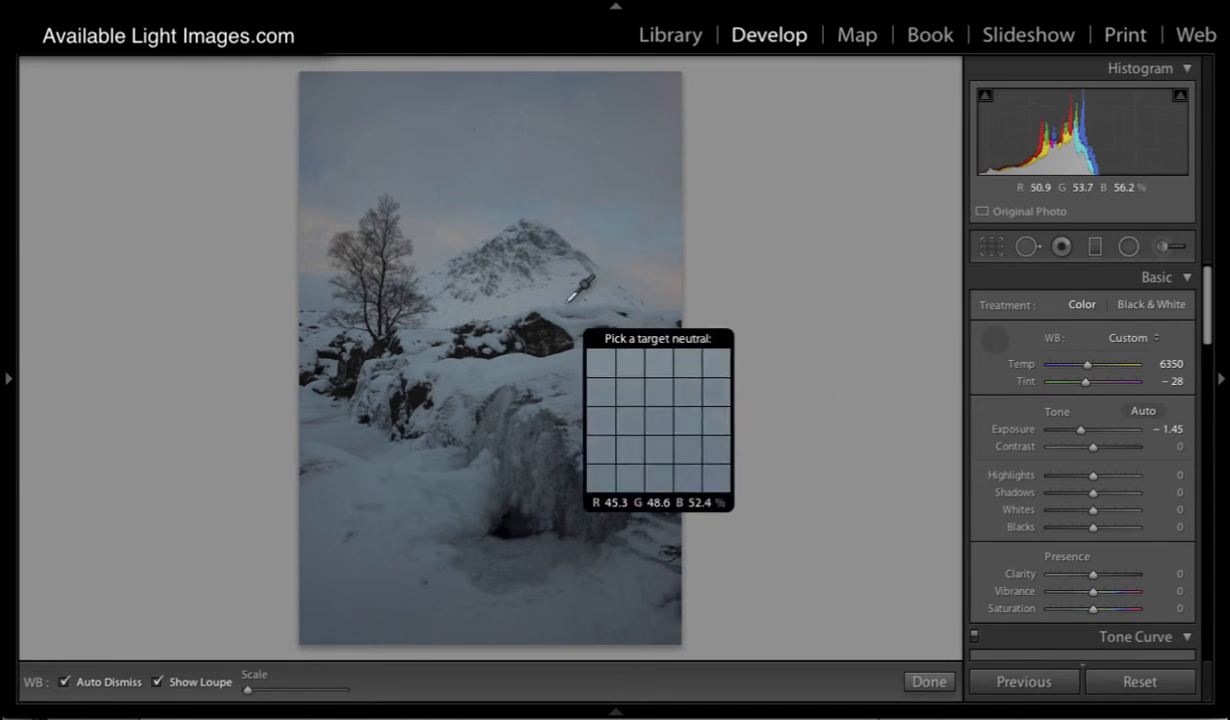
click(590, 389)
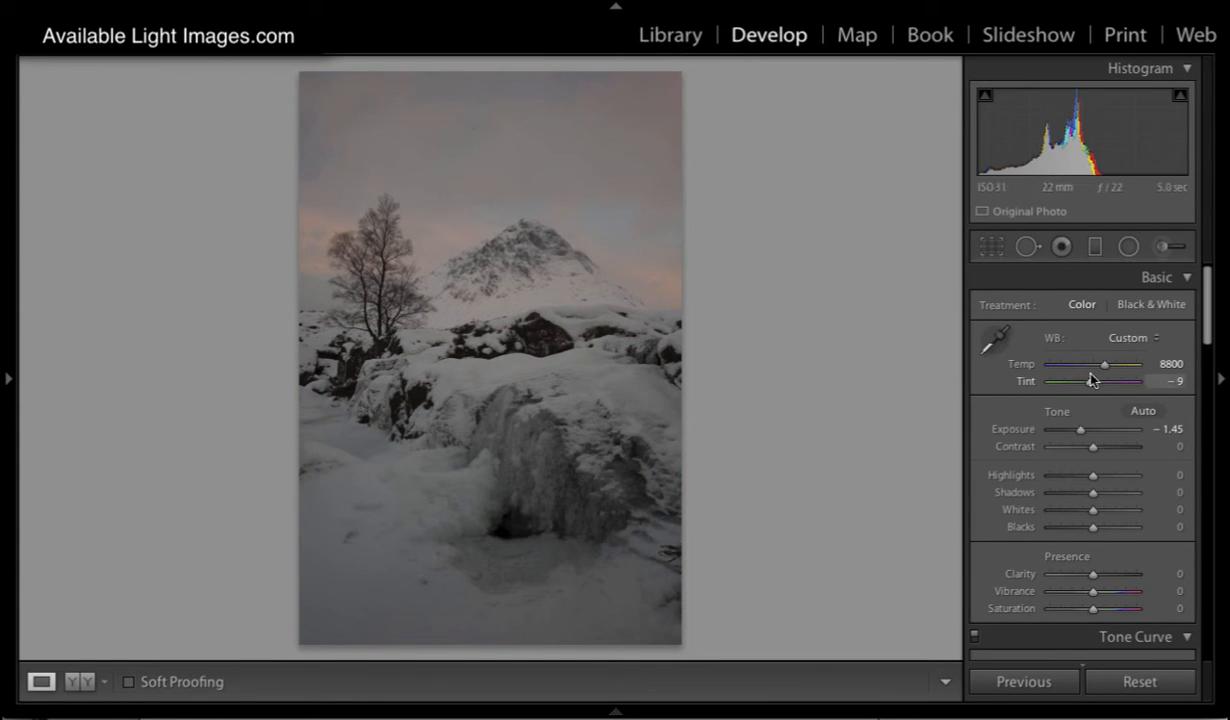
click(1003, 345)
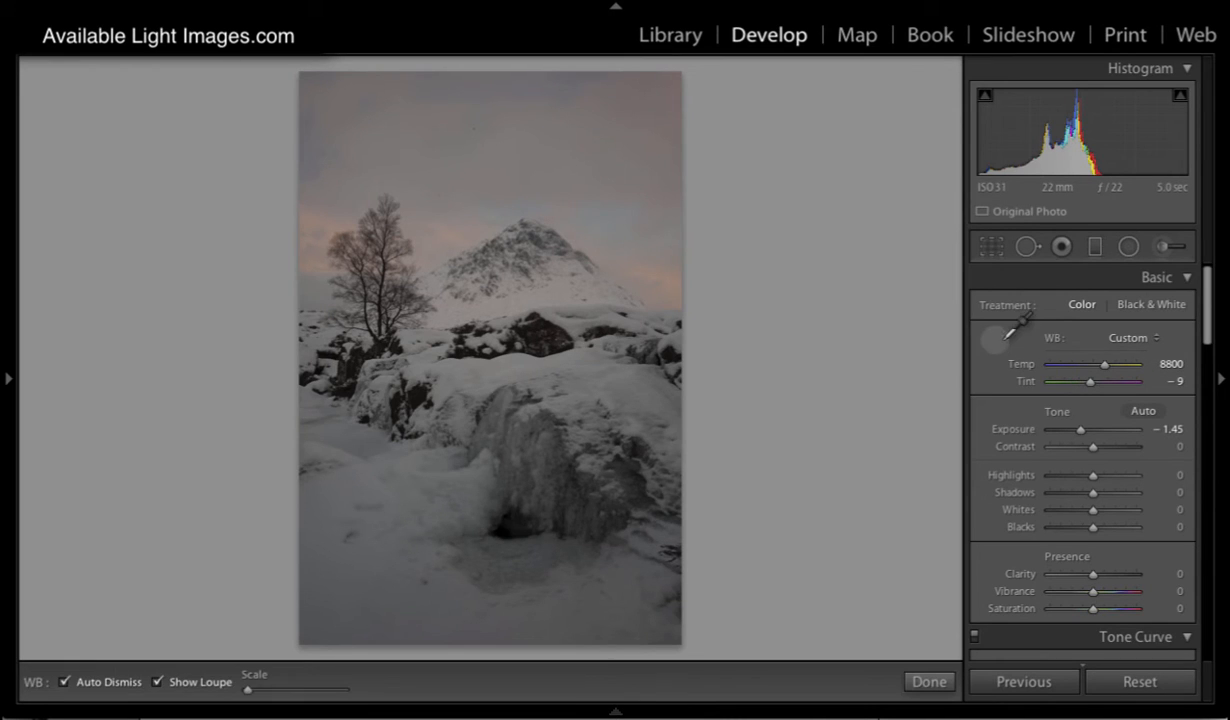
click(457, 493)
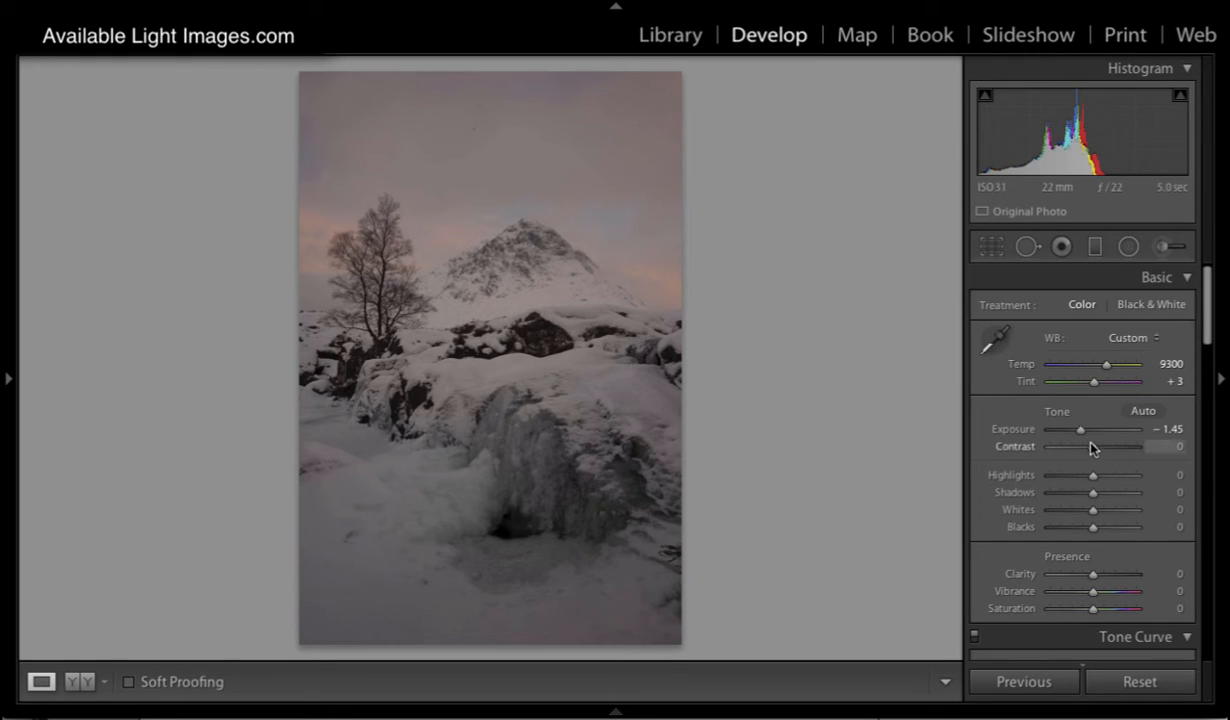
drag(1079, 429, 1087, 433)
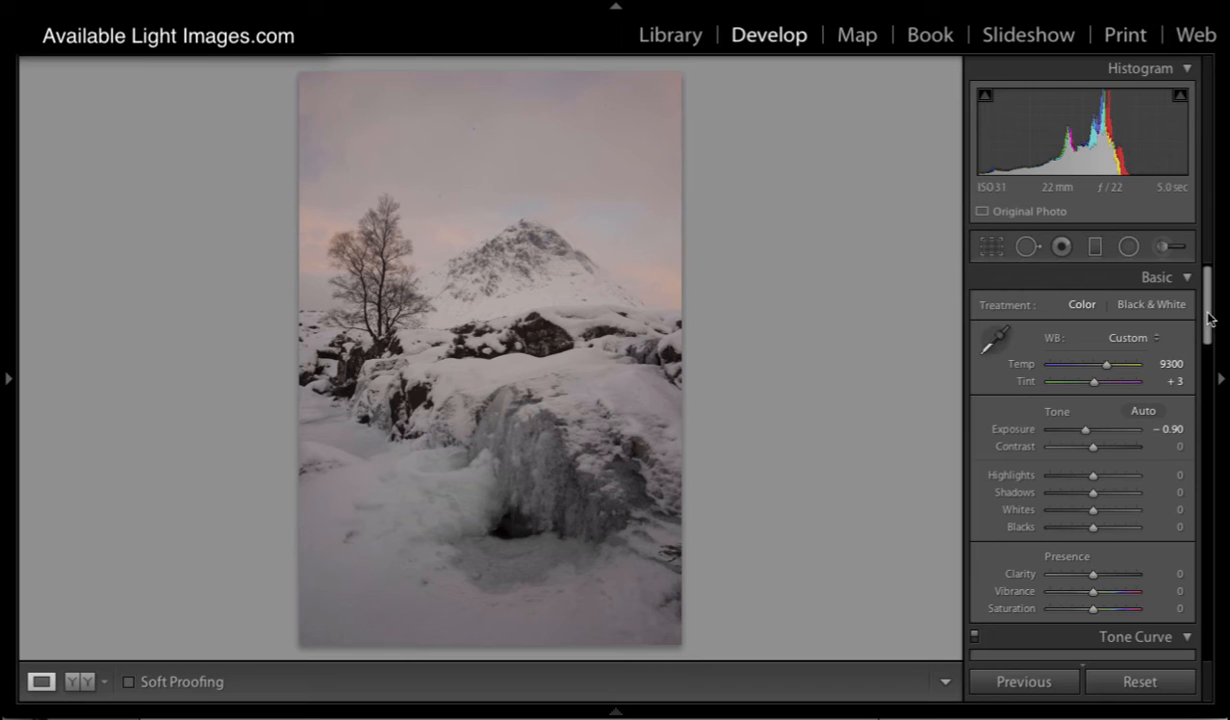
In Camera Calibration, set Blue Primary Saturation to +86, Red Primary Saturation to +39 and Red Primary Hue to −3
drag(1205, 293, 1209, 645)
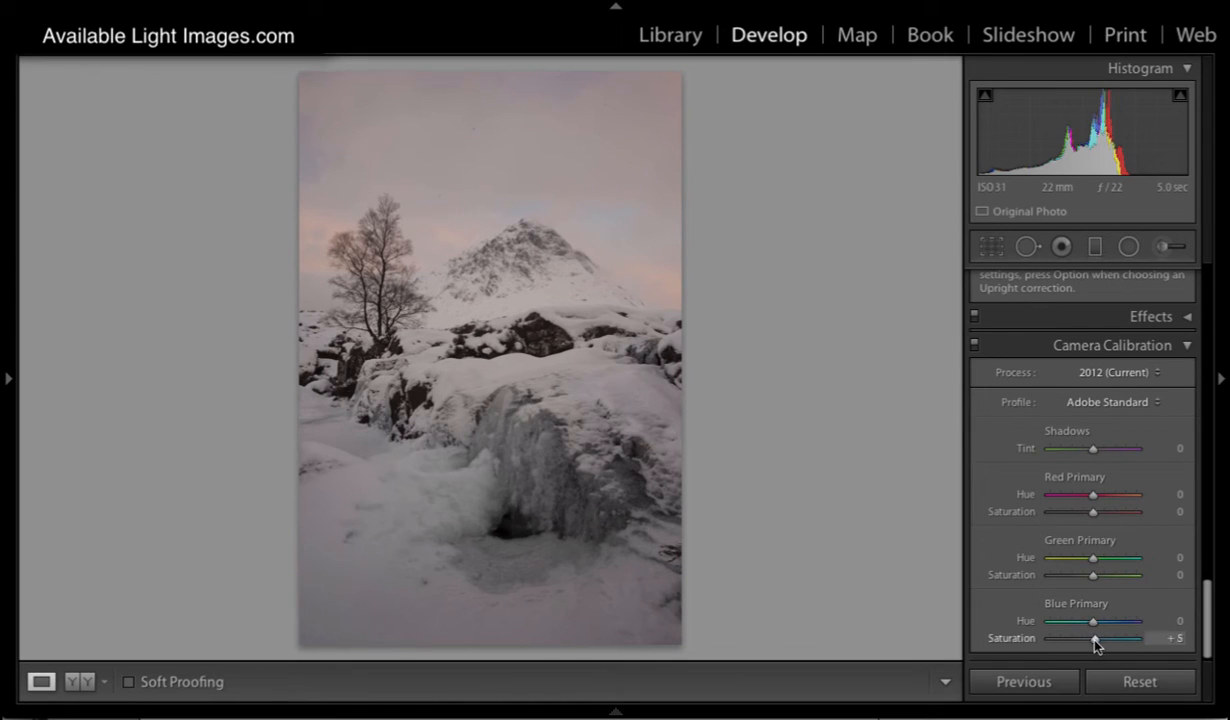
drag(1093, 638, 1148, 648)
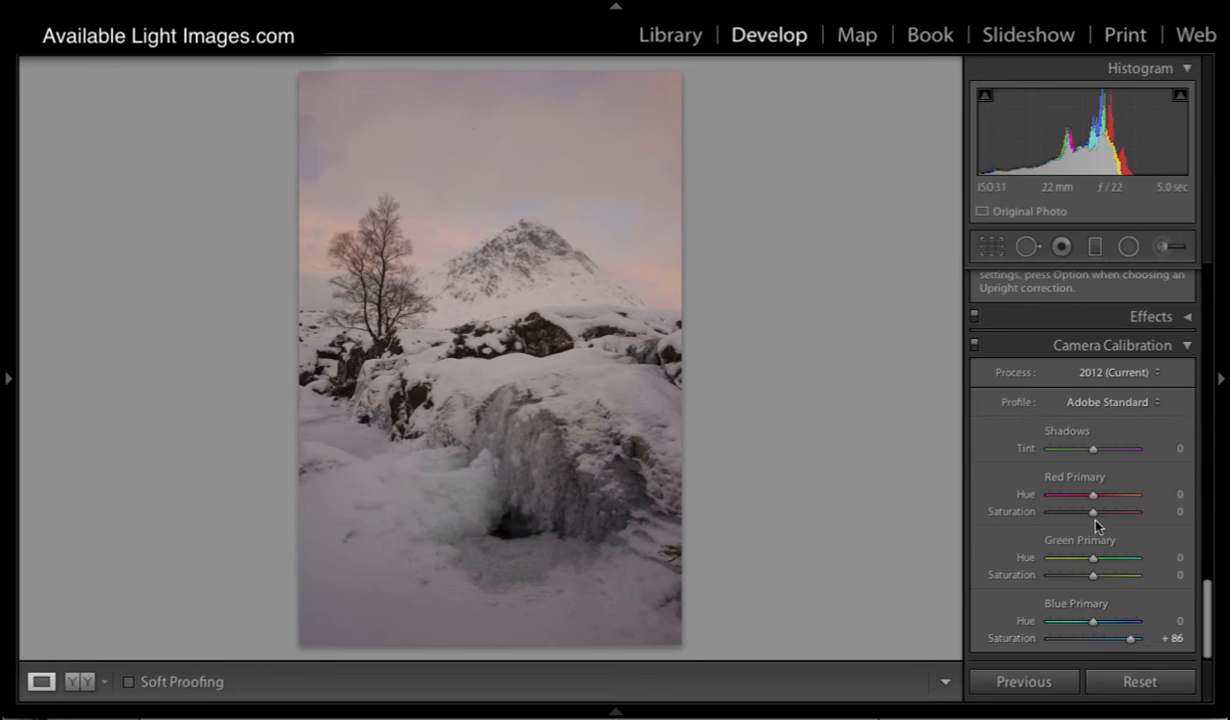
drag(1094, 512, 1111, 513)
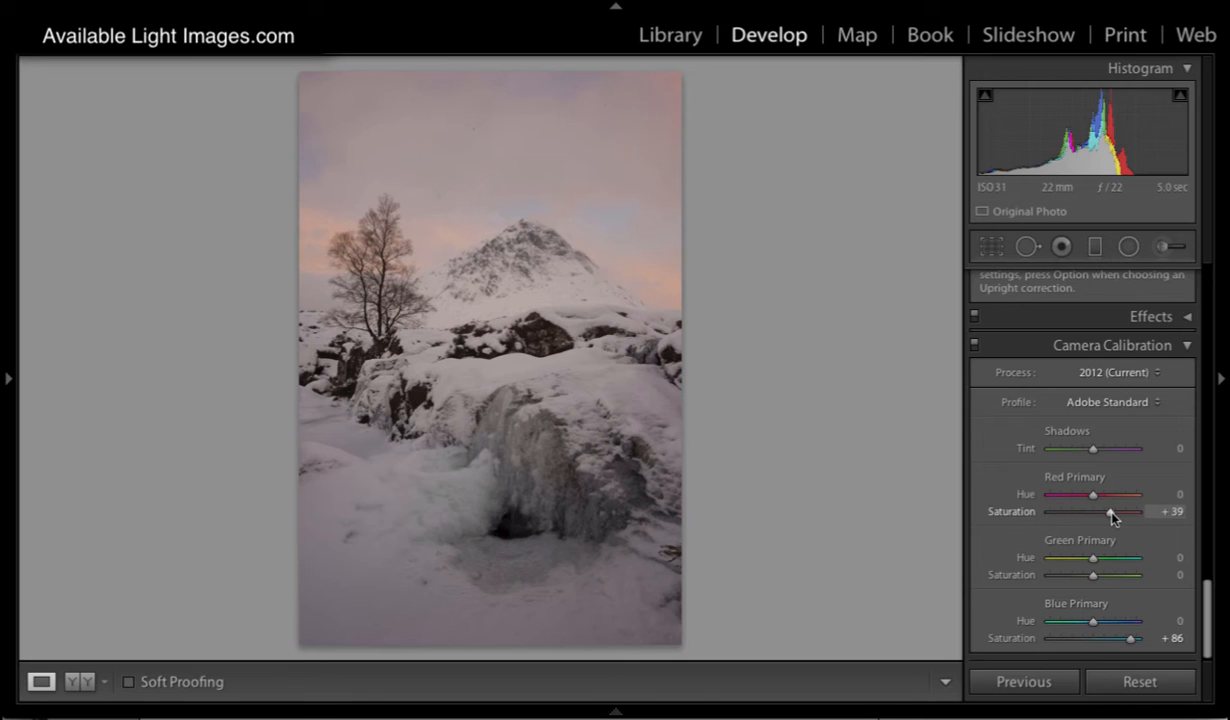
mouse_move(1092, 497)
mouse_down()
mouse_move(1076, 497)
mouse_move(1118, 497)
mouse_move(1095, 498)
mouse_up()
drag(1208, 615, 1210, 301)
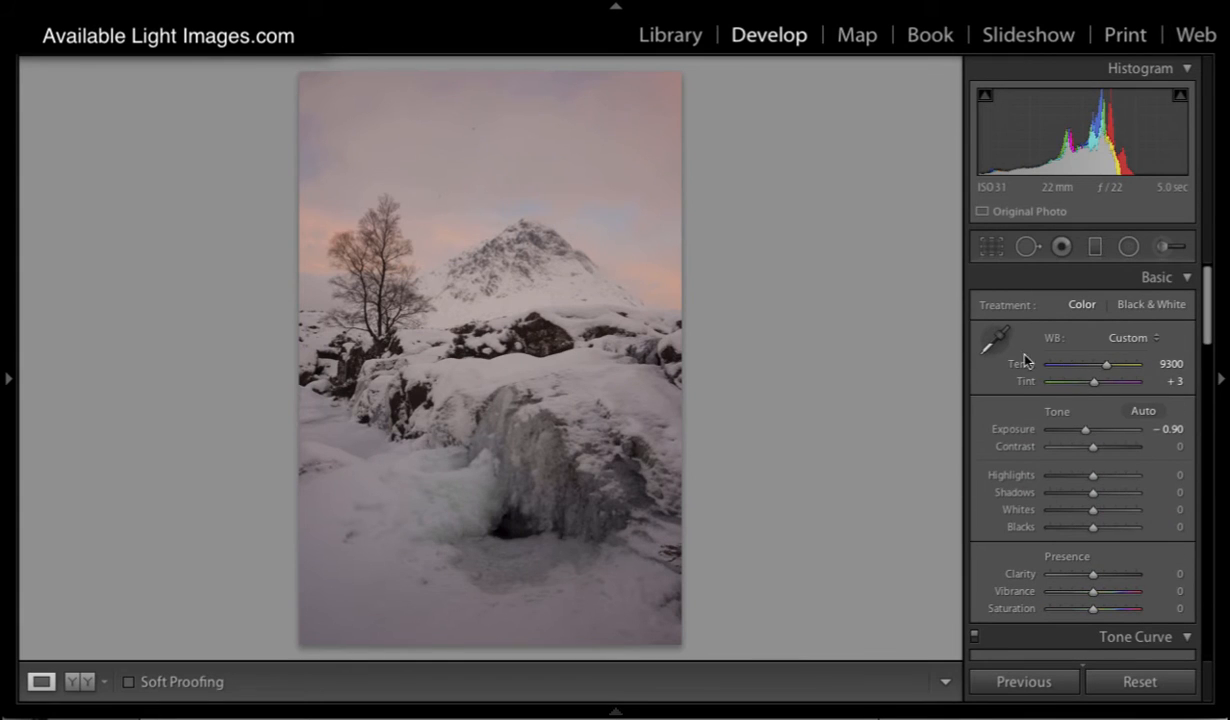
scroll(1091, 443, down, 15)
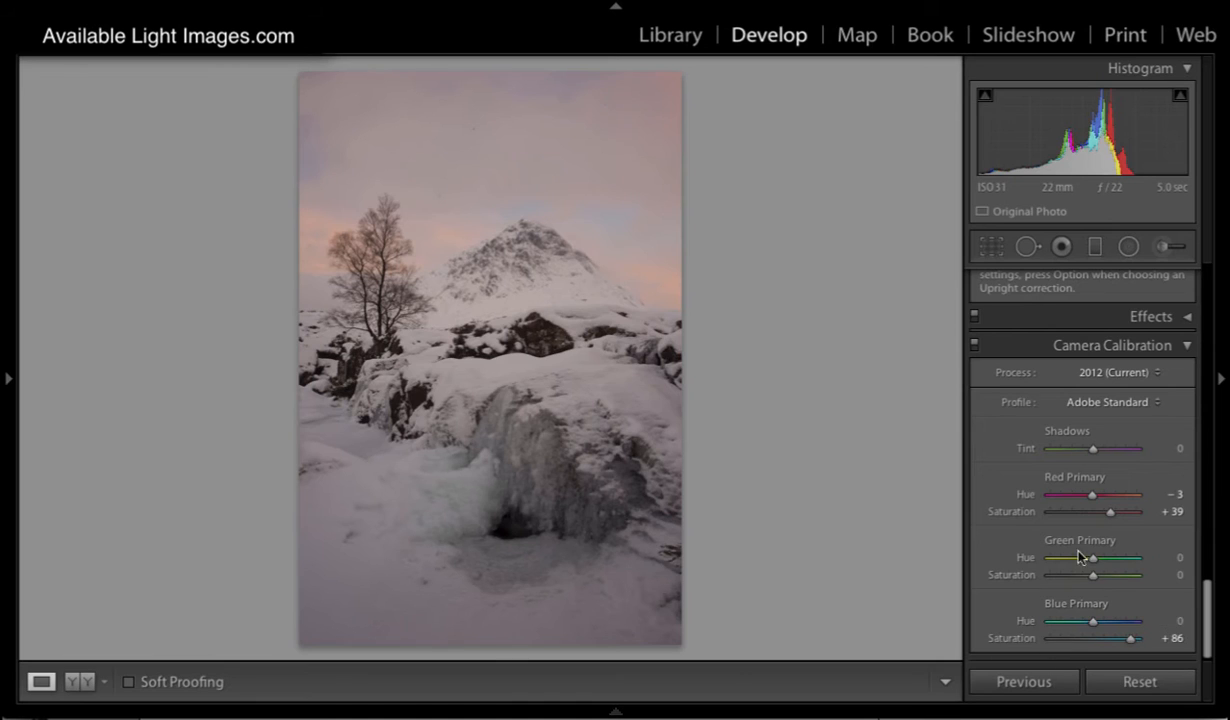
Compare the portrait's before and after versions side by side, return to the single view, and set Exposure to −1.45
click(86, 683)
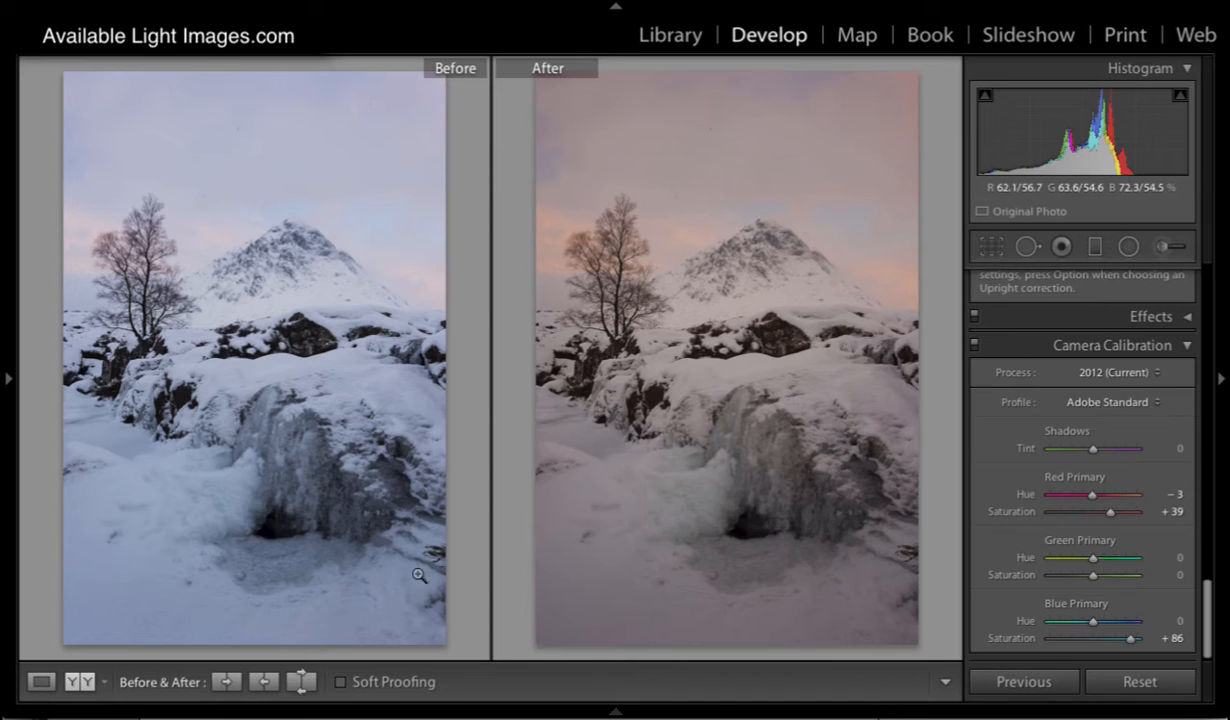
click(41, 683)
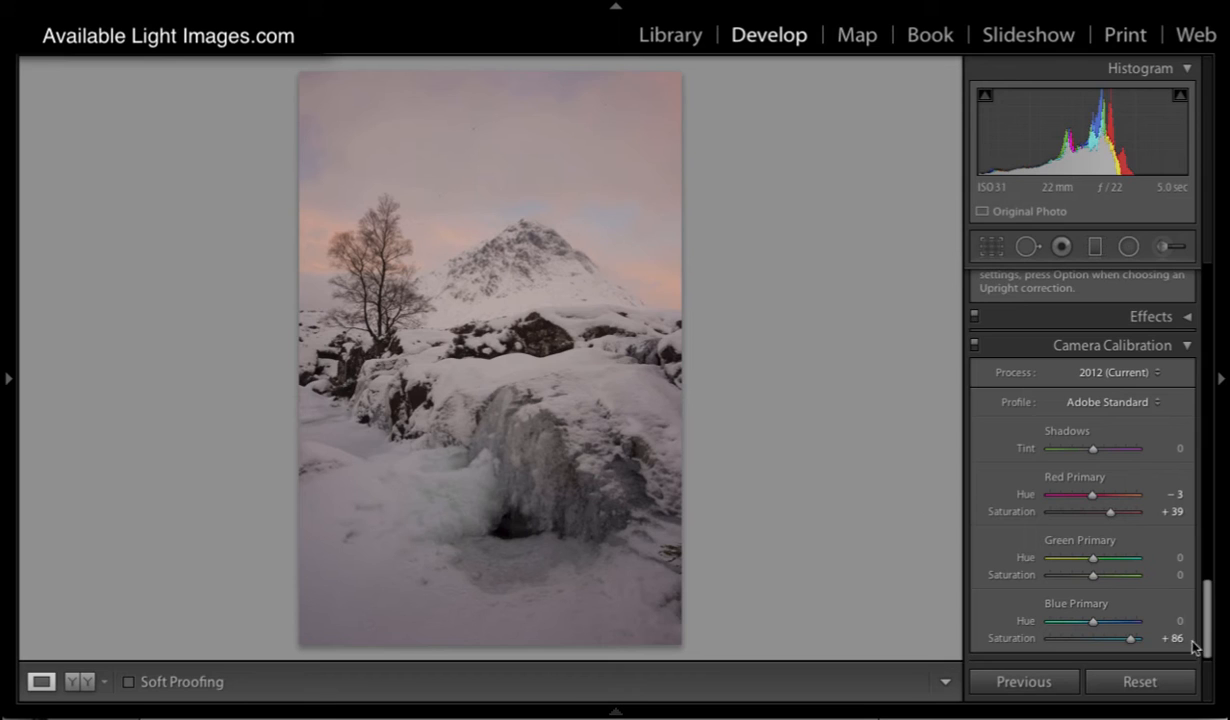
drag(1208, 646, 1214, 317)
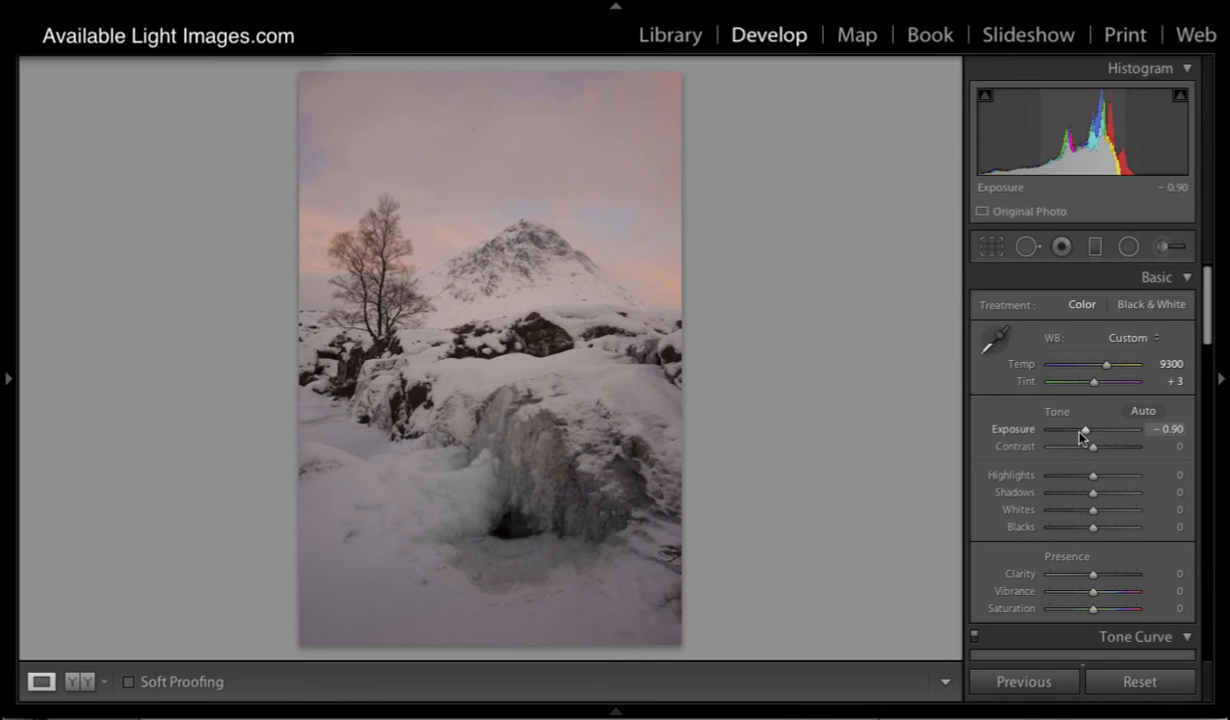
drag(1085, 430, 1079, 433)
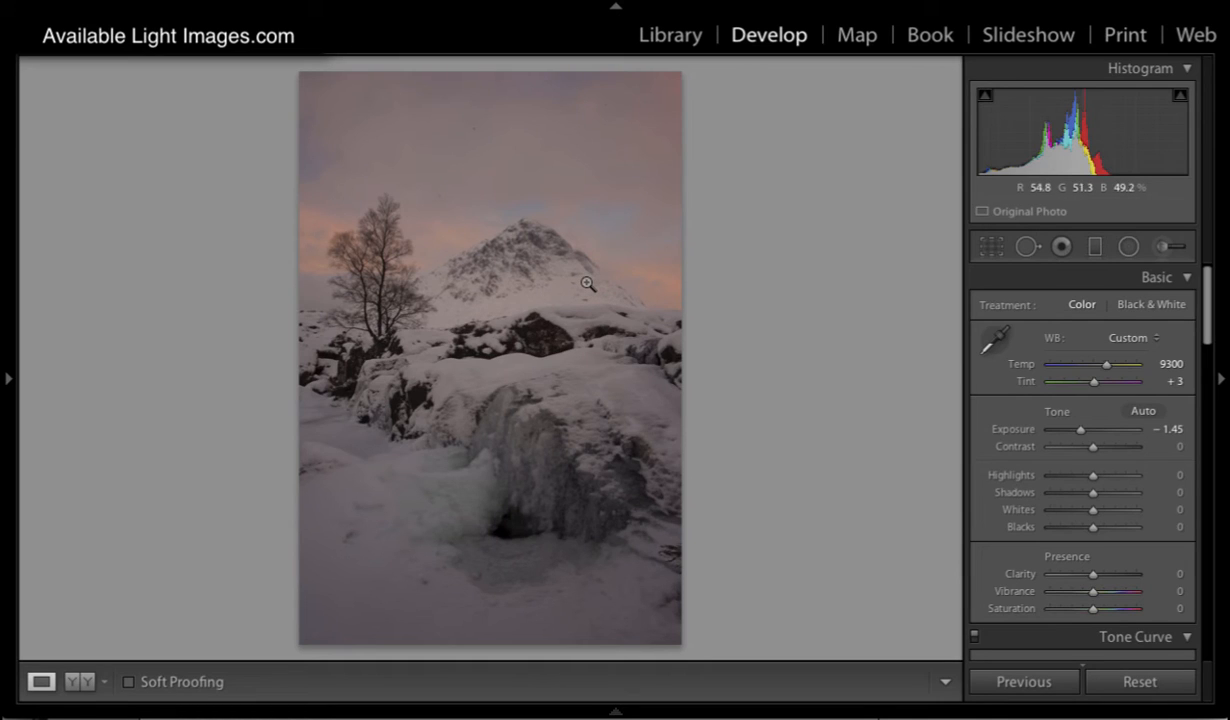
Return to the Library grid and open the last flagged photo, the pink snowfield landscape, in Develop
click(668, 38)
click(41, 681)
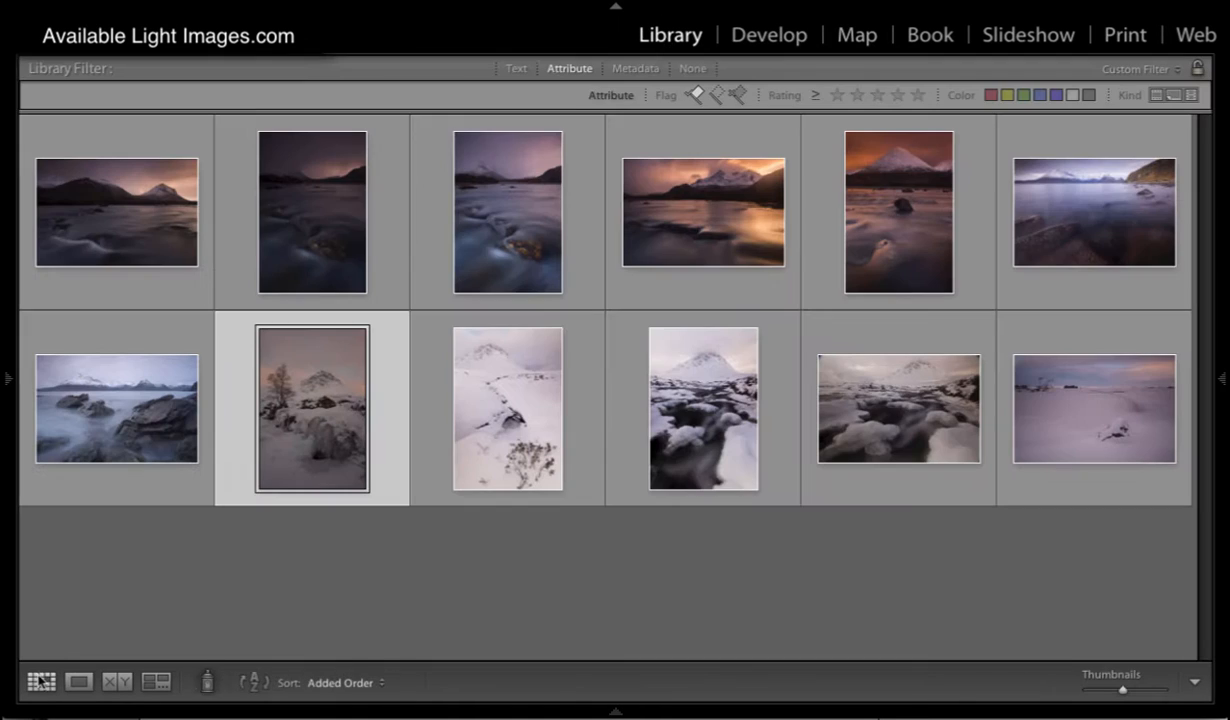
double_click(1067, 418)
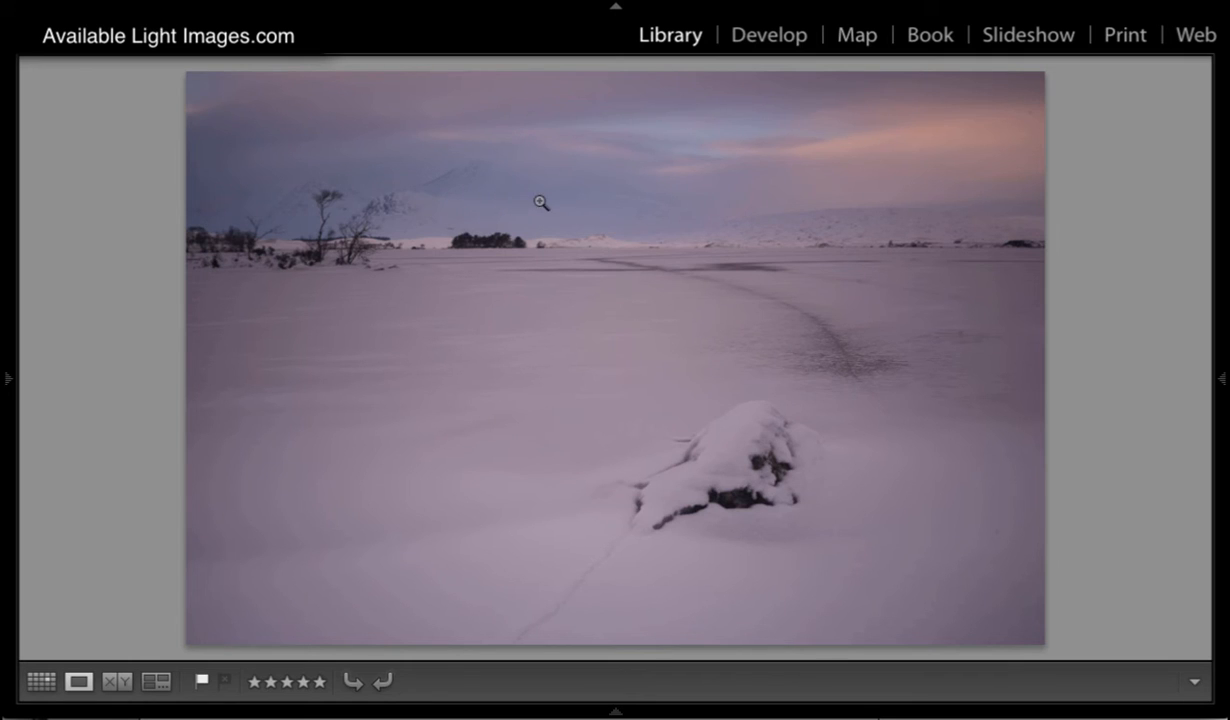
click(761, 42)
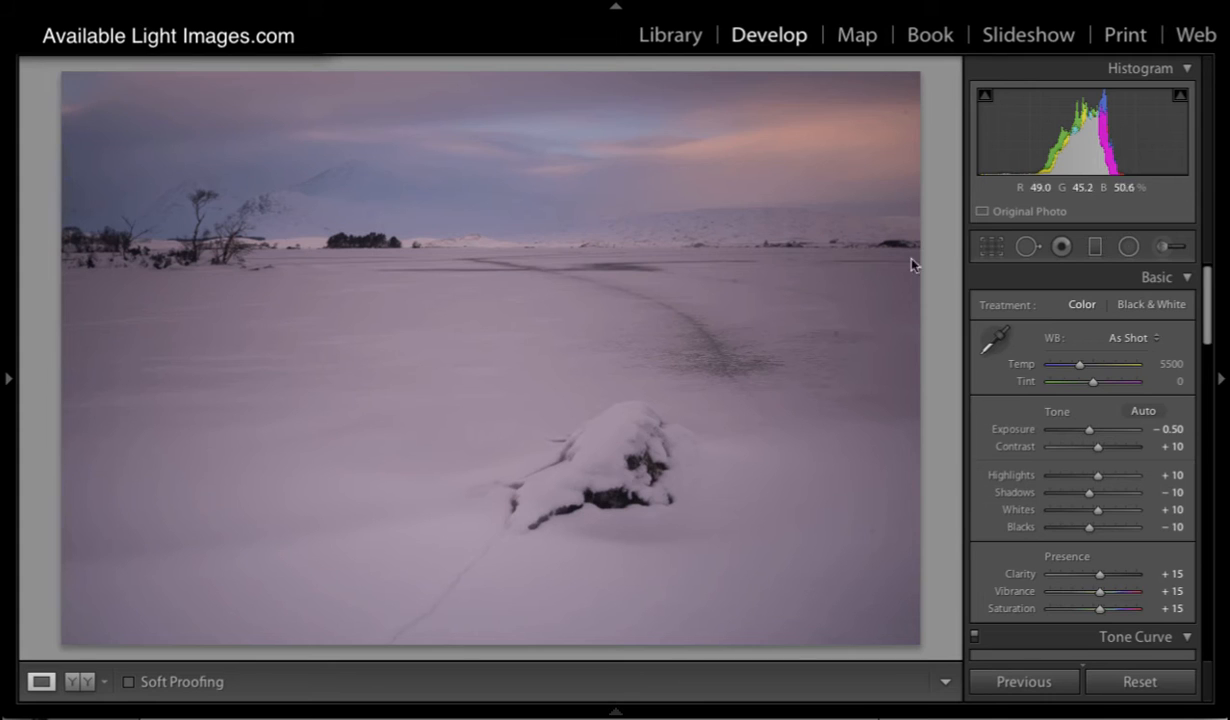
Crop the snowfield landscape slightly inward from its upper-left corner, keeping the original aspect ratio
key(r)
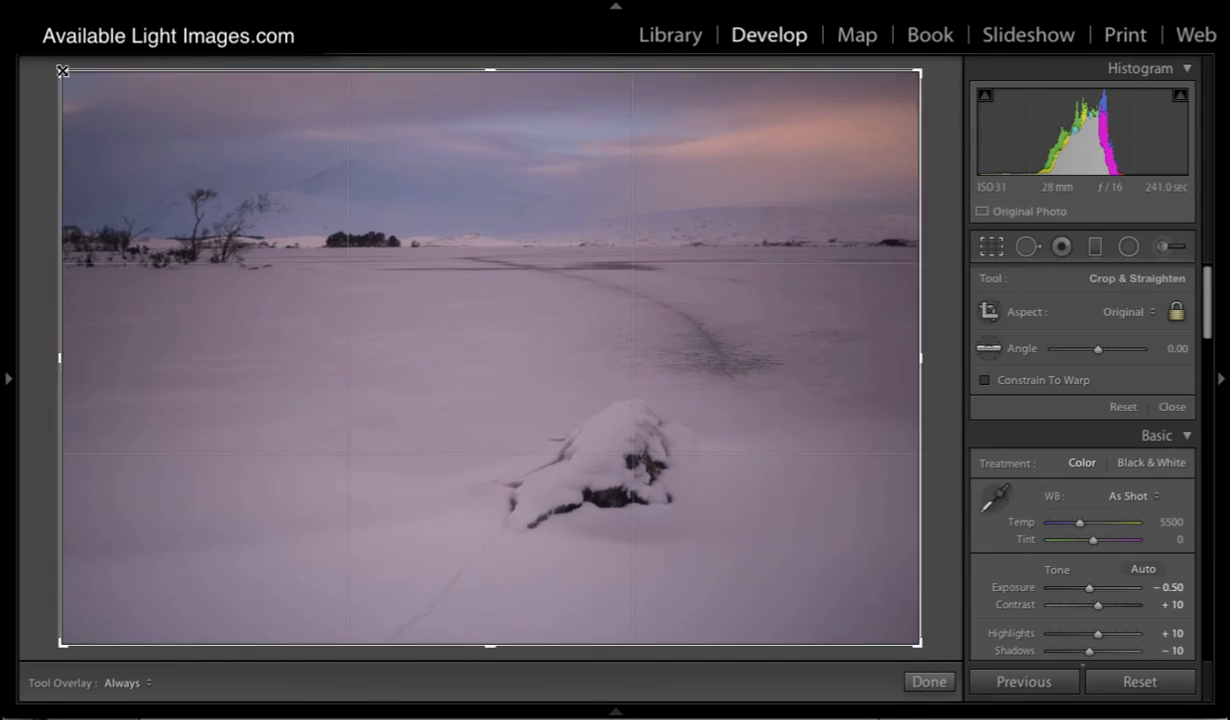
drag(62, 71, 80, 84)
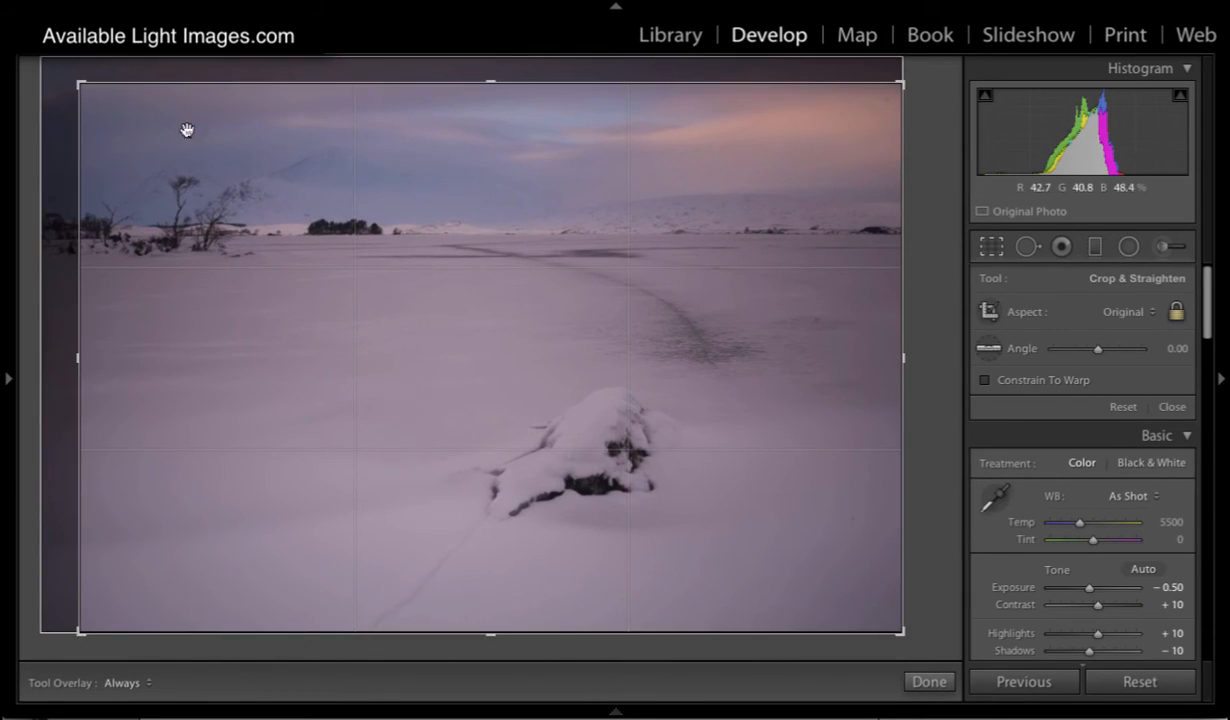
key(Return)
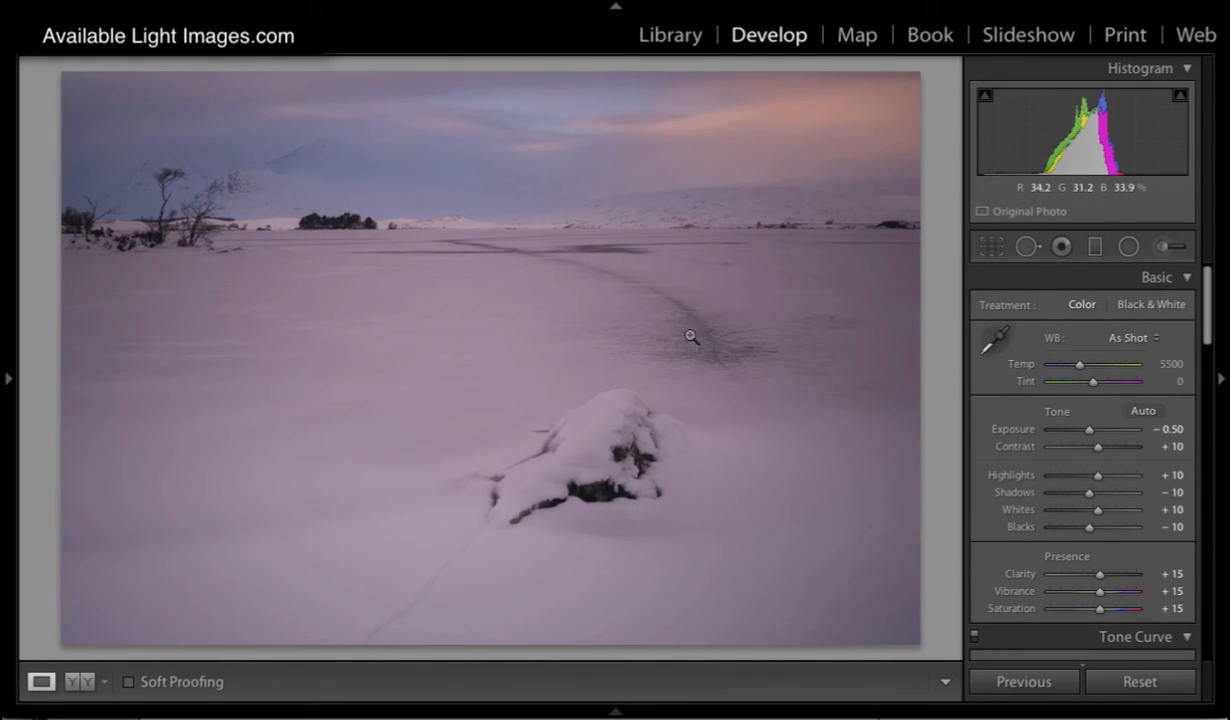
Remove the two intermediate points from the RGB tone curve to make it linear
drag(1210, 302, 1210, 368)
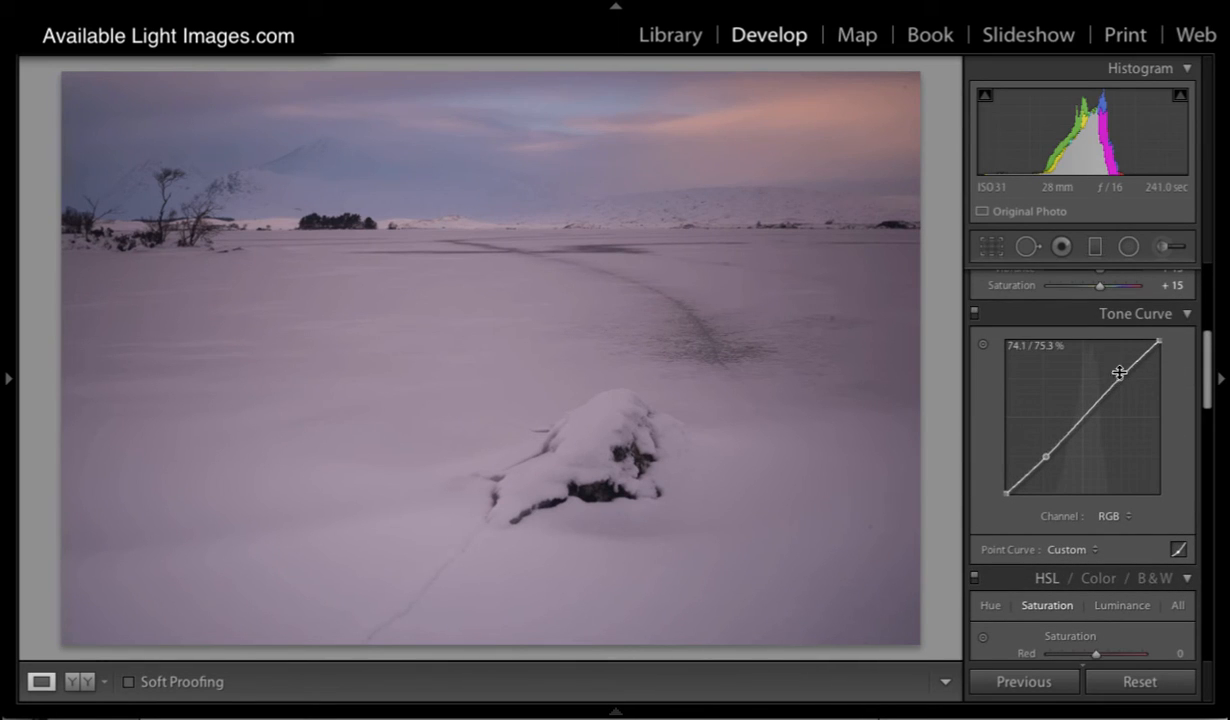
drag(1120, 377, 1168, 430)
drag(1049, 456, 957, 433)
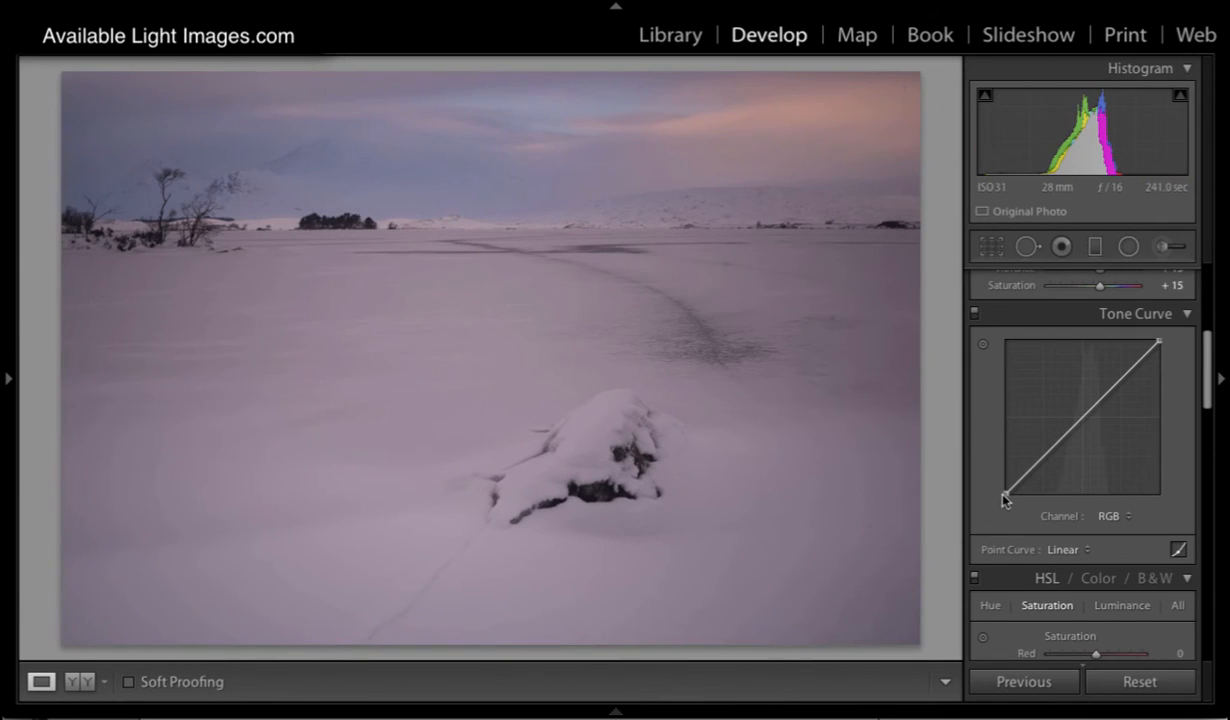
Move the tone curve's black point in to about 5.9% input and pull its white point inward to brighten the highlights
mouse_move(1004, 499)
mouse_down()
mouse_move(1027, 494)
mouse_move(1015, 493)
mouse_up()
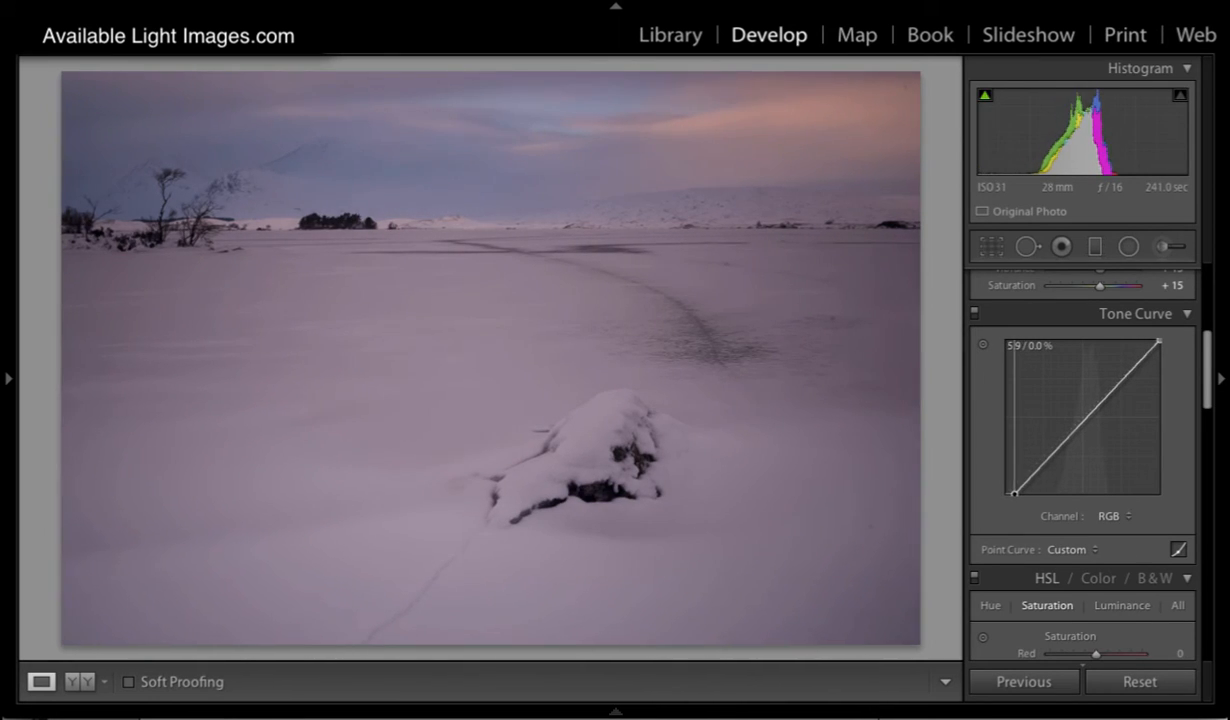
drag(1158, 342, 1113, 340)
drag(1207, 396, 1207, 334)
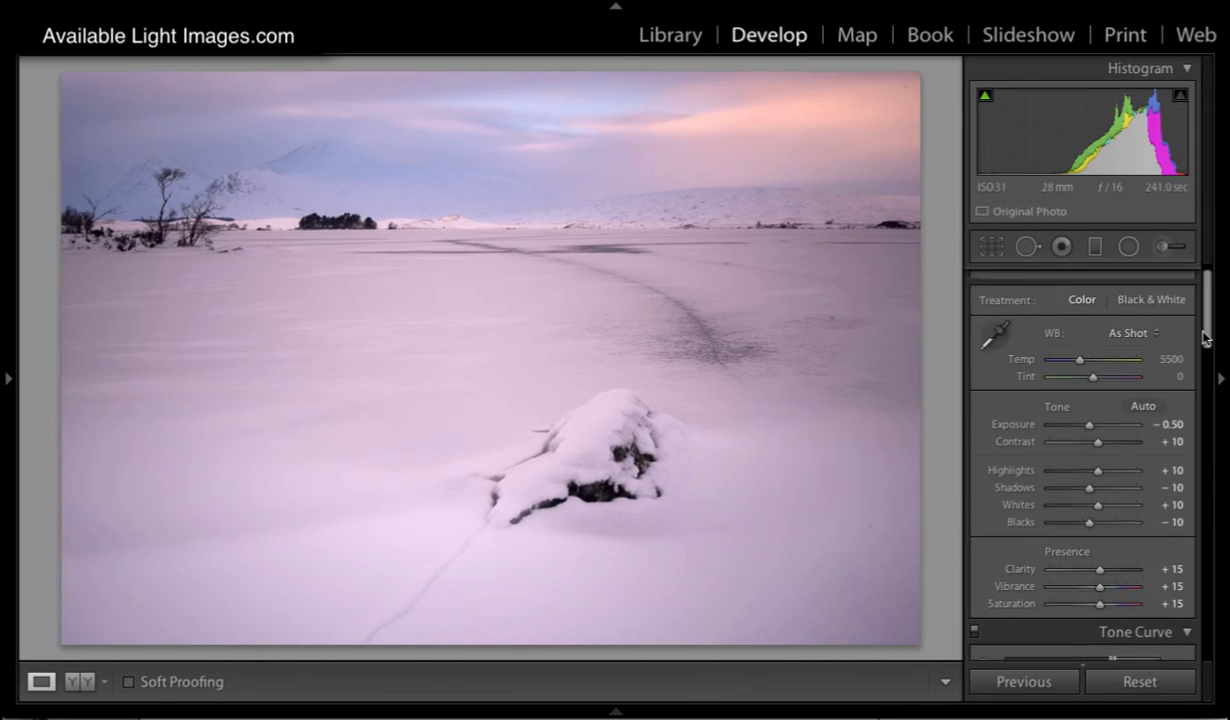
Set the Highlights to −56 and the Whites to +22, checking the snow-covered rock at full size and against the original
drag(1090, 468, 1073, 472)
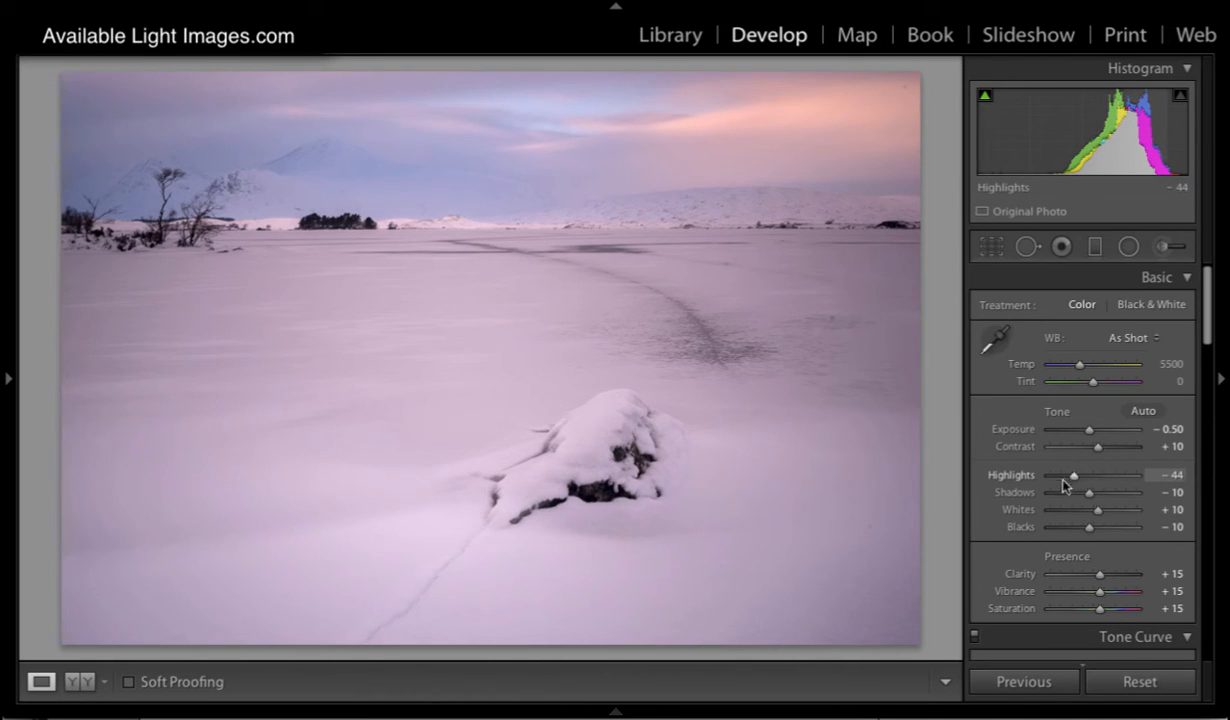
click(590, 408)
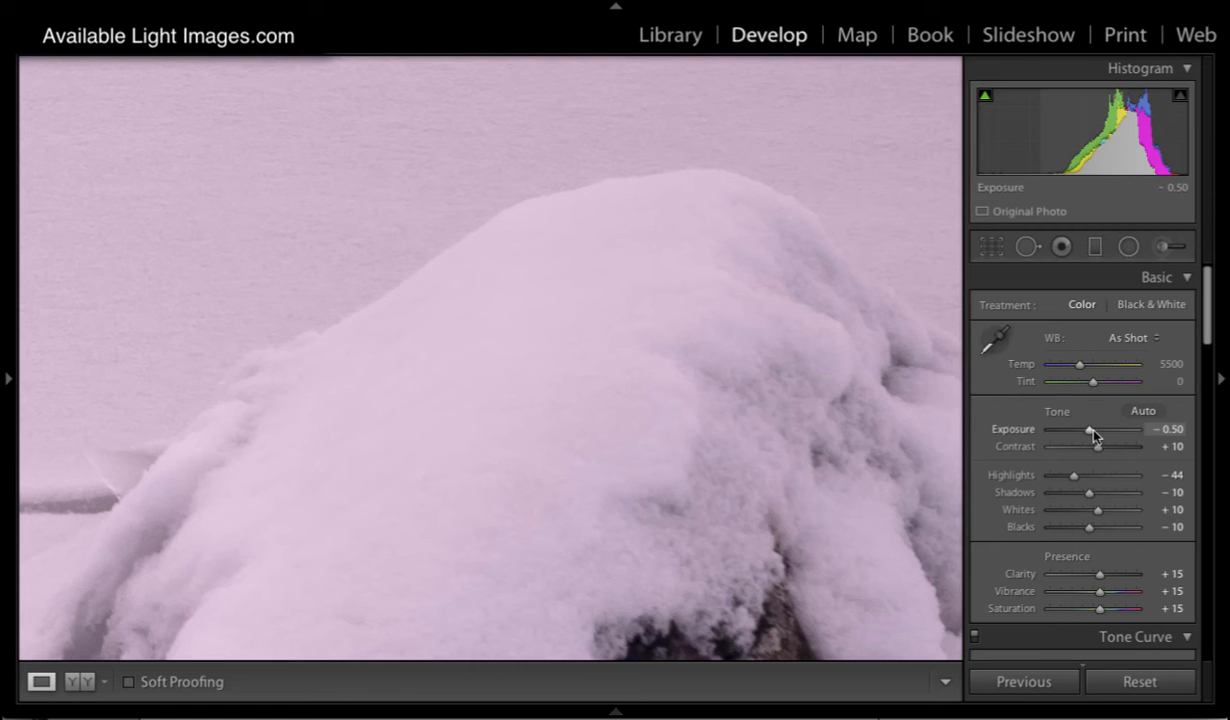
drag(1079, 474, 1104, 515)
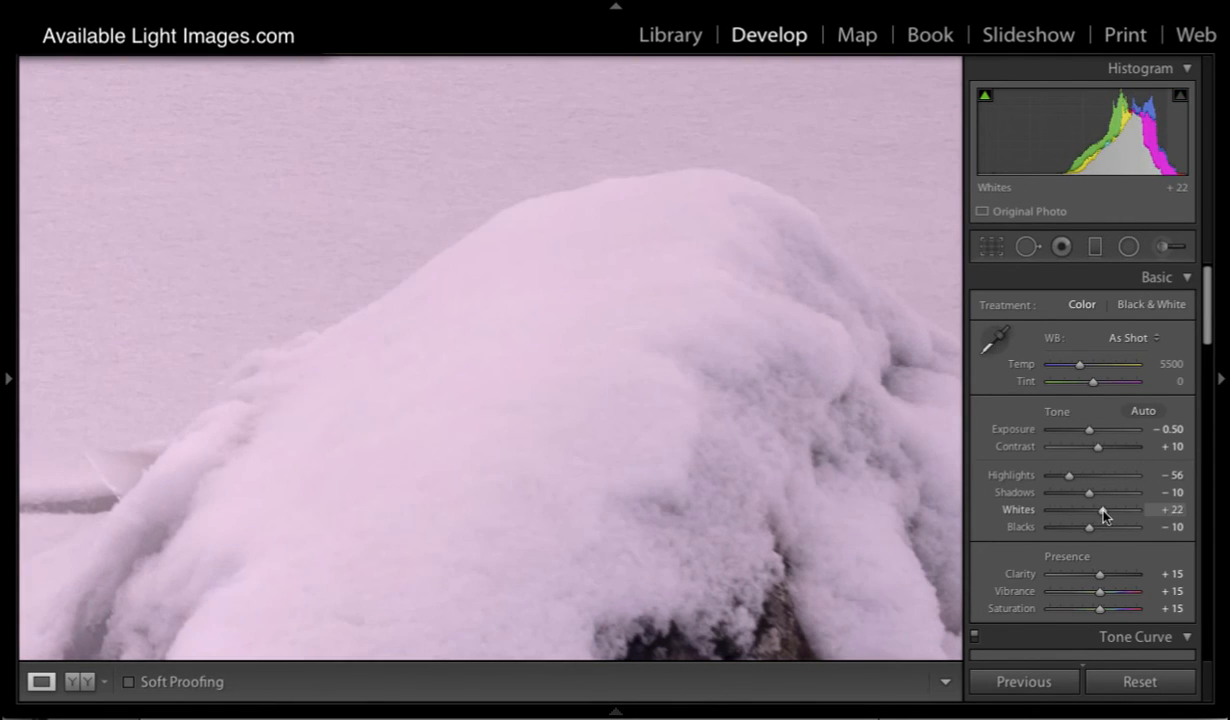
click(560, 348)
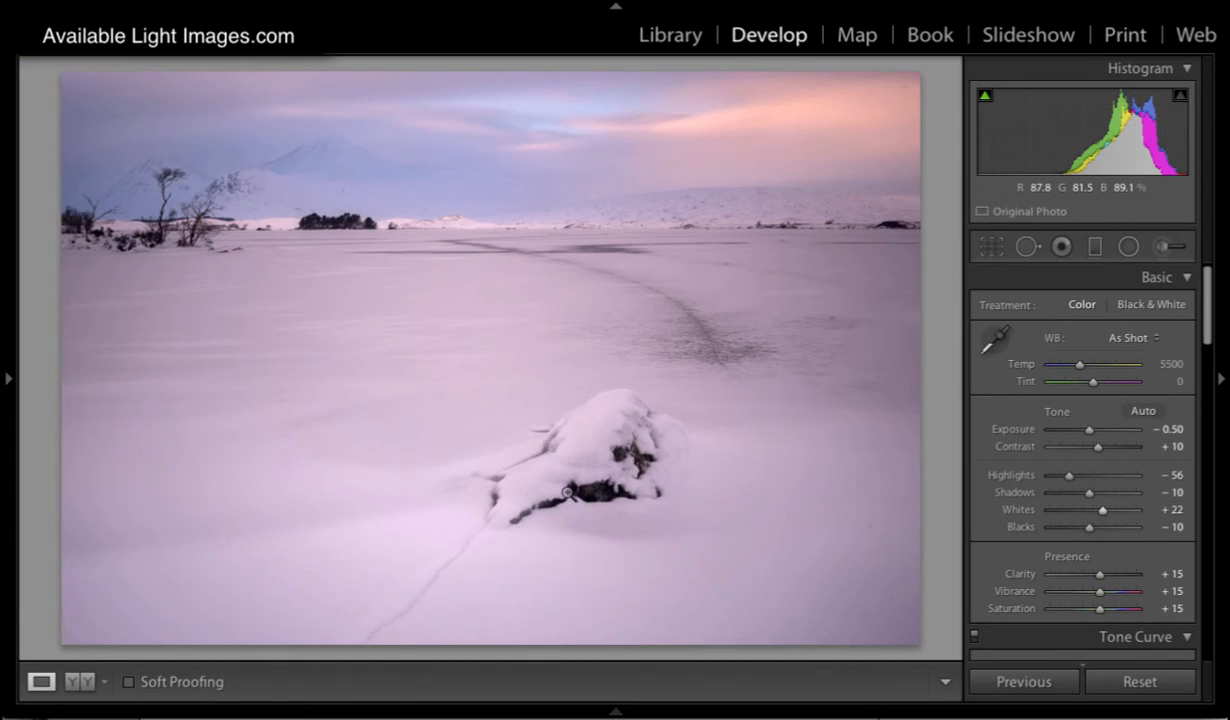
click(87, 682)
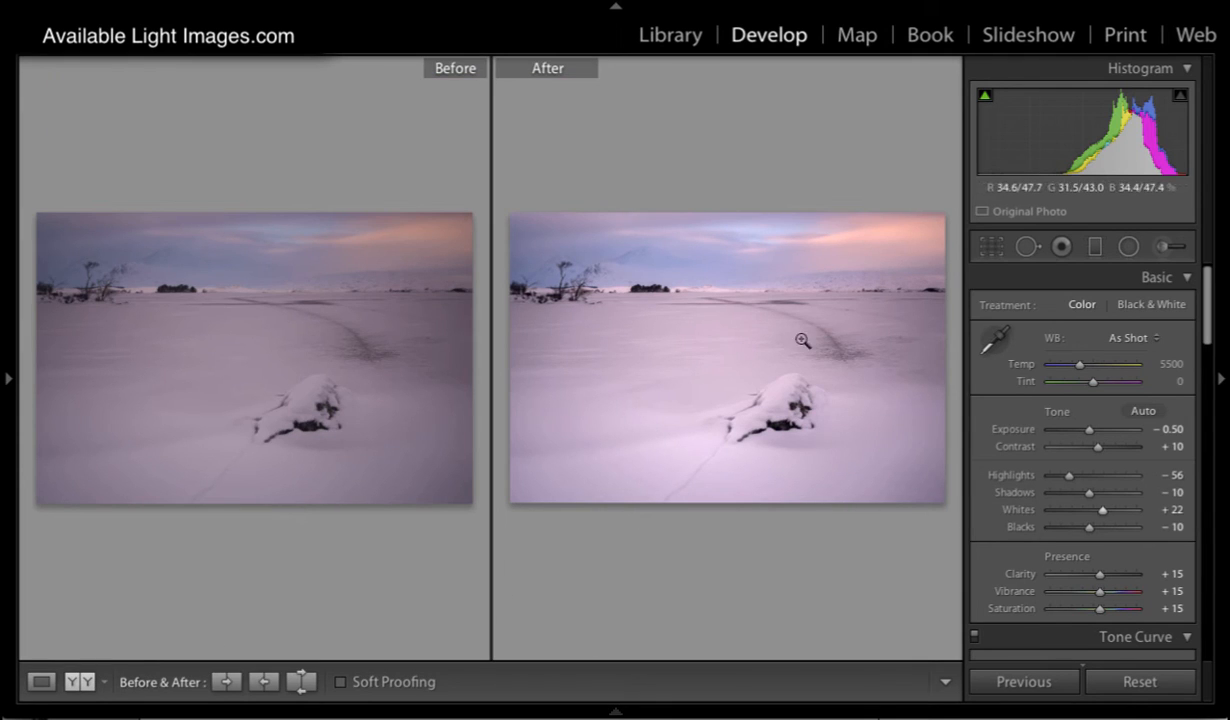
click(41, 684)
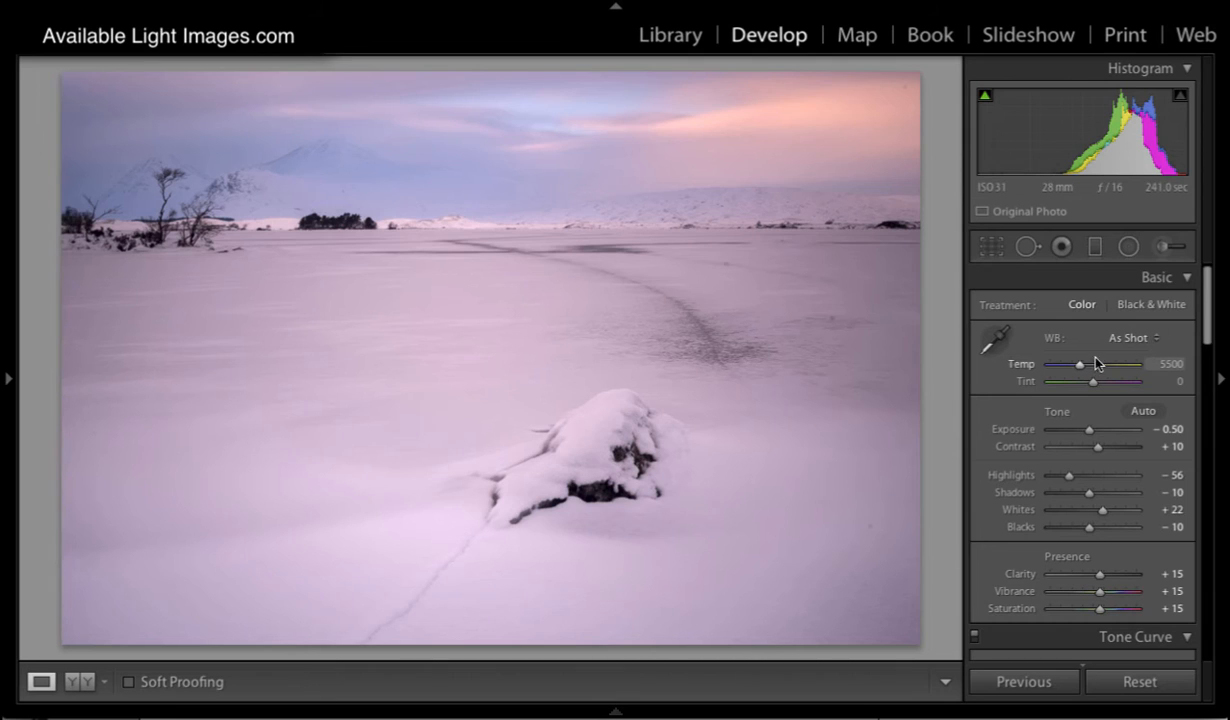
Lower the snowfield photo's Exposure to −0.85 and raise its Whites to +37
click(1088, 432)
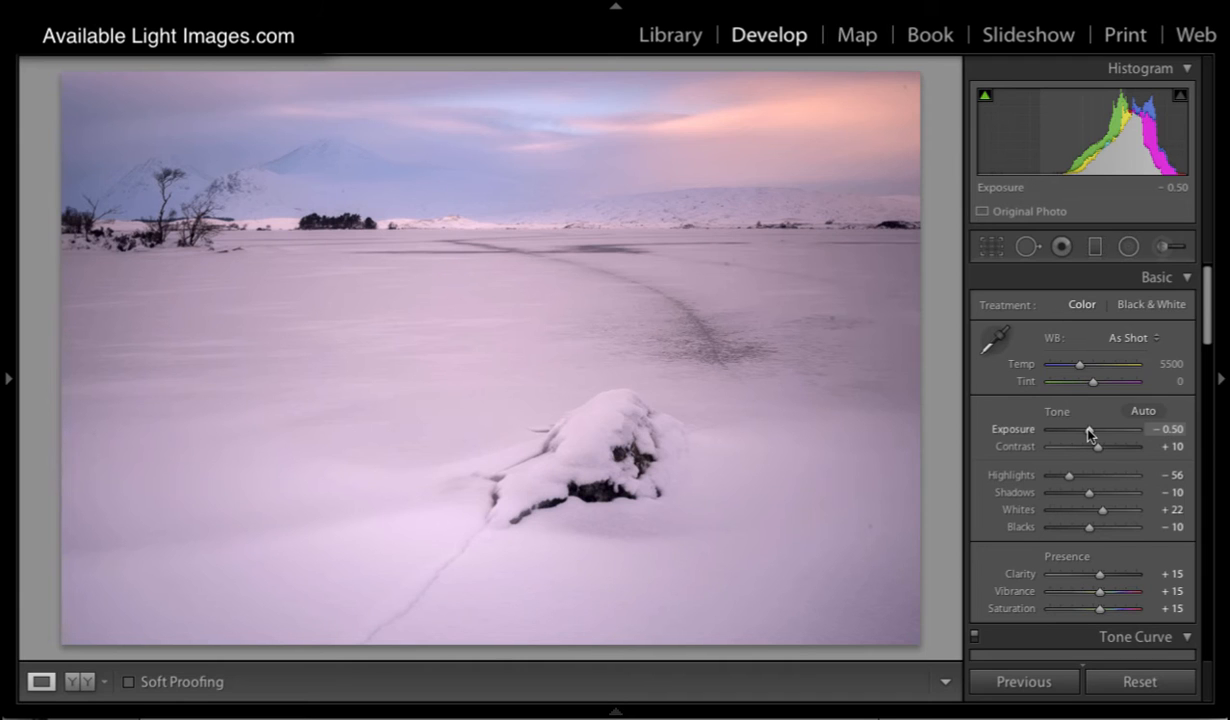
drag(1089, 432, 1086, 434)
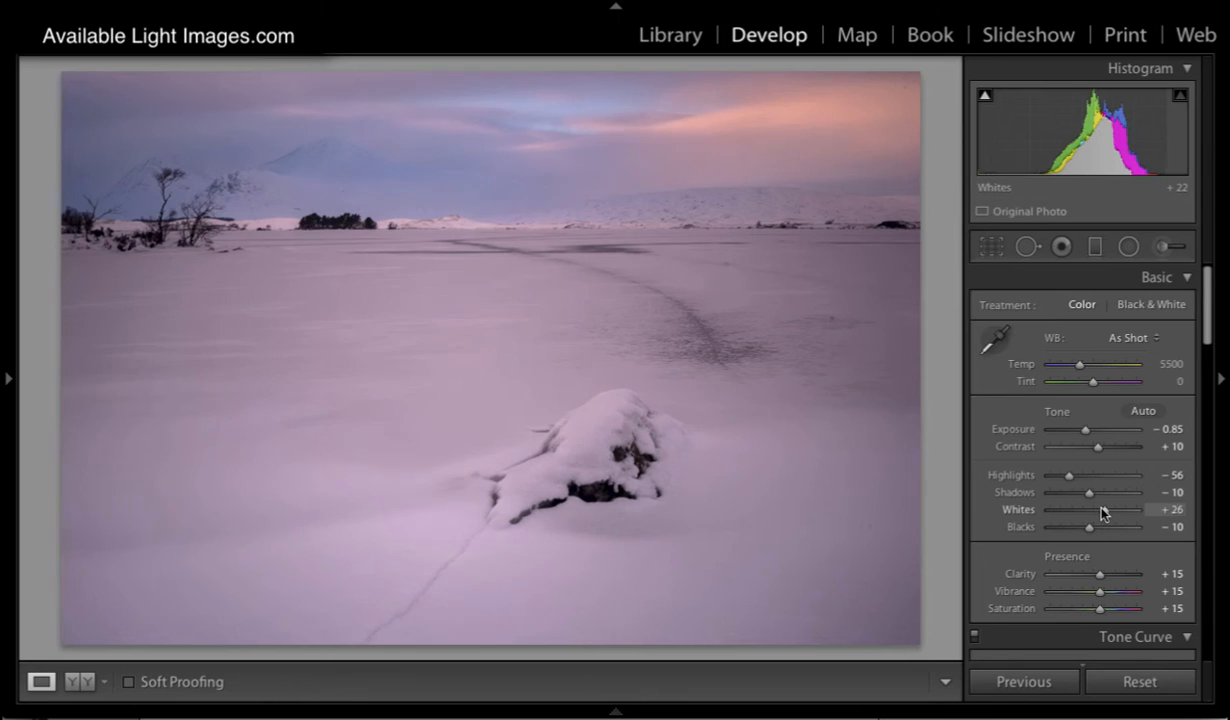
drag(1102, 510, 1105, 513)
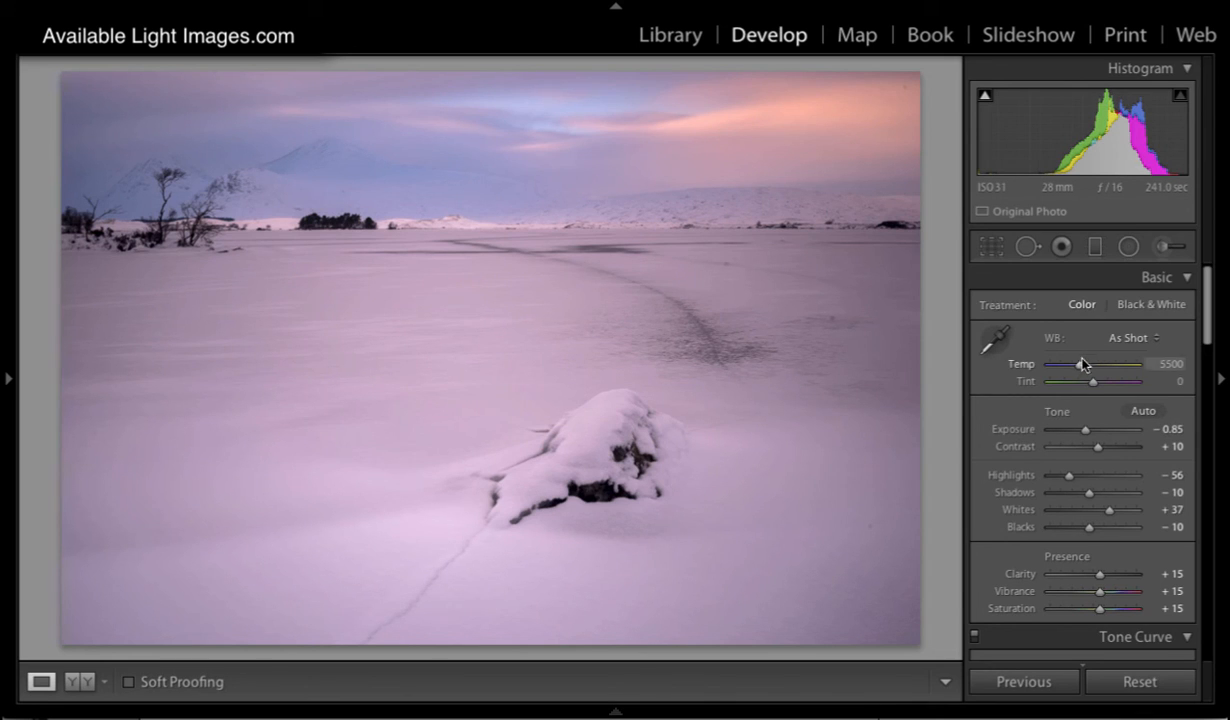
Try neutral white balance samples from the snow-covered rock, the middle of the snowfield and the distant mountain
click(997, 341)
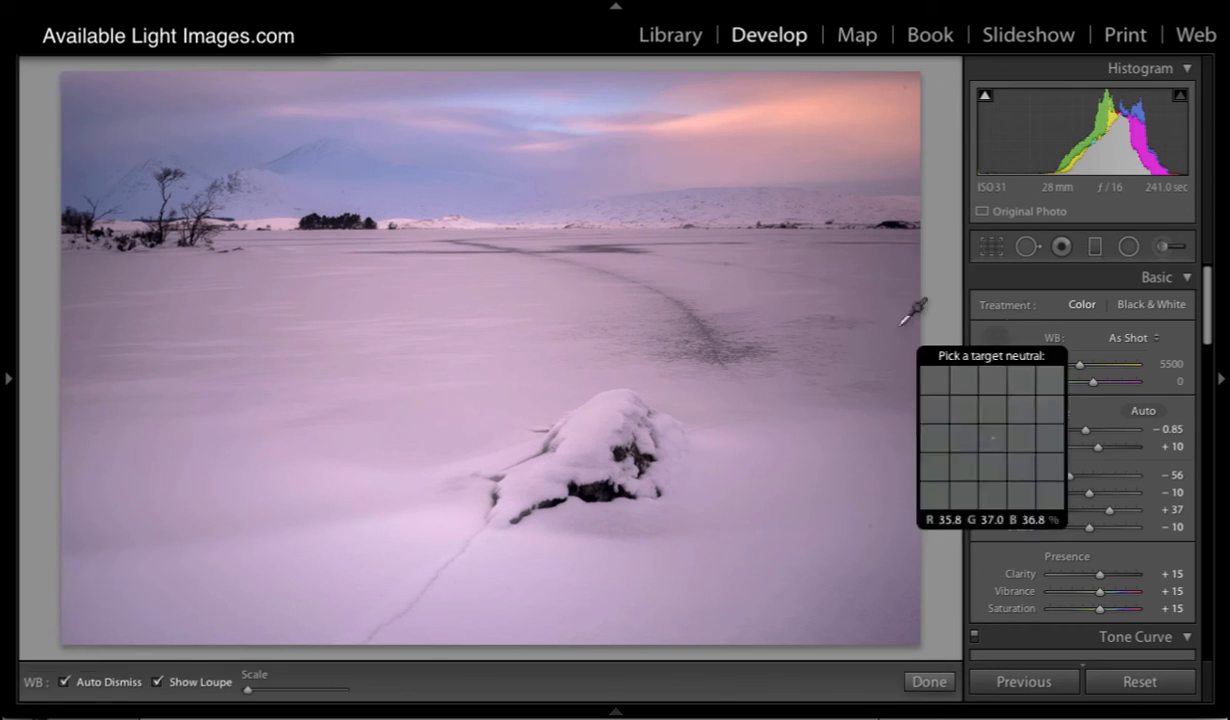
click(609, 416)
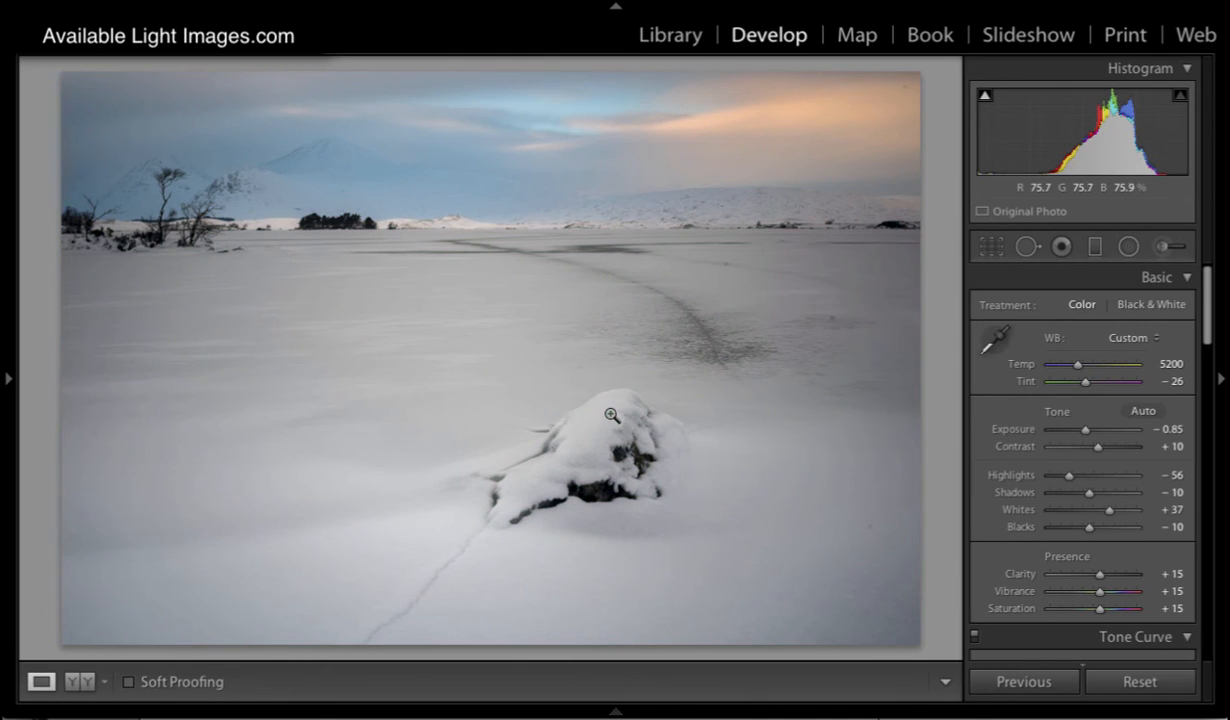
click(995, 341)
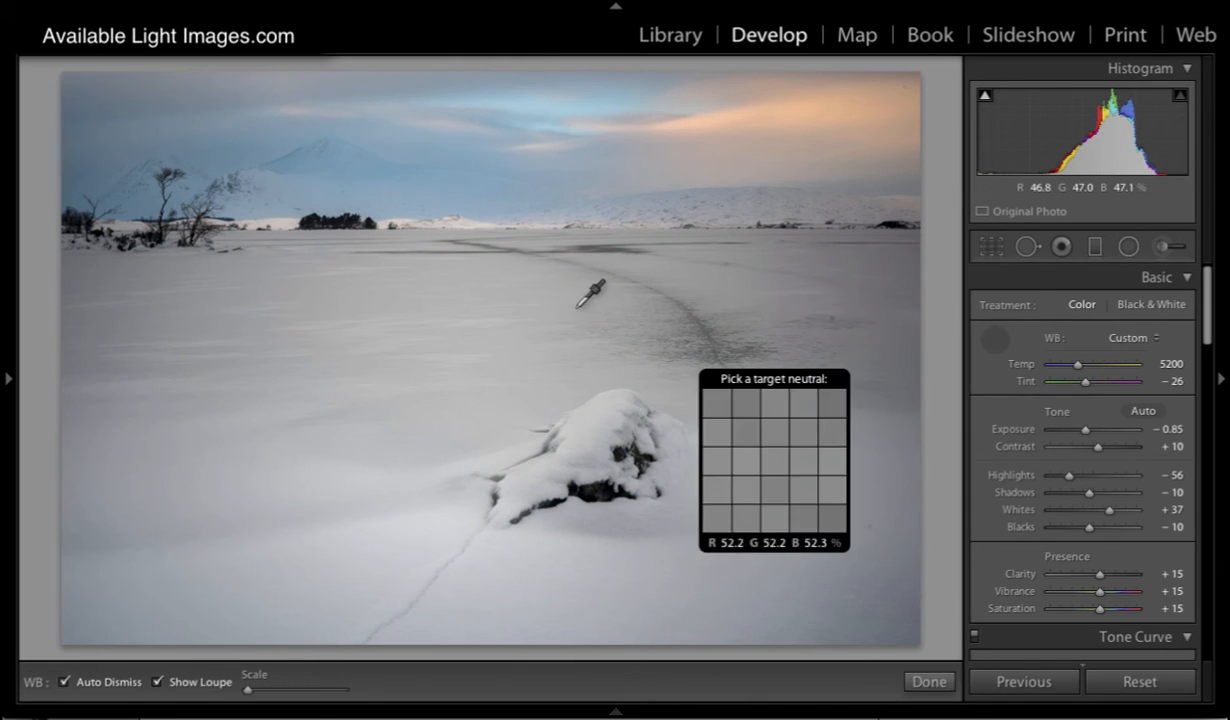
click(551, 303)
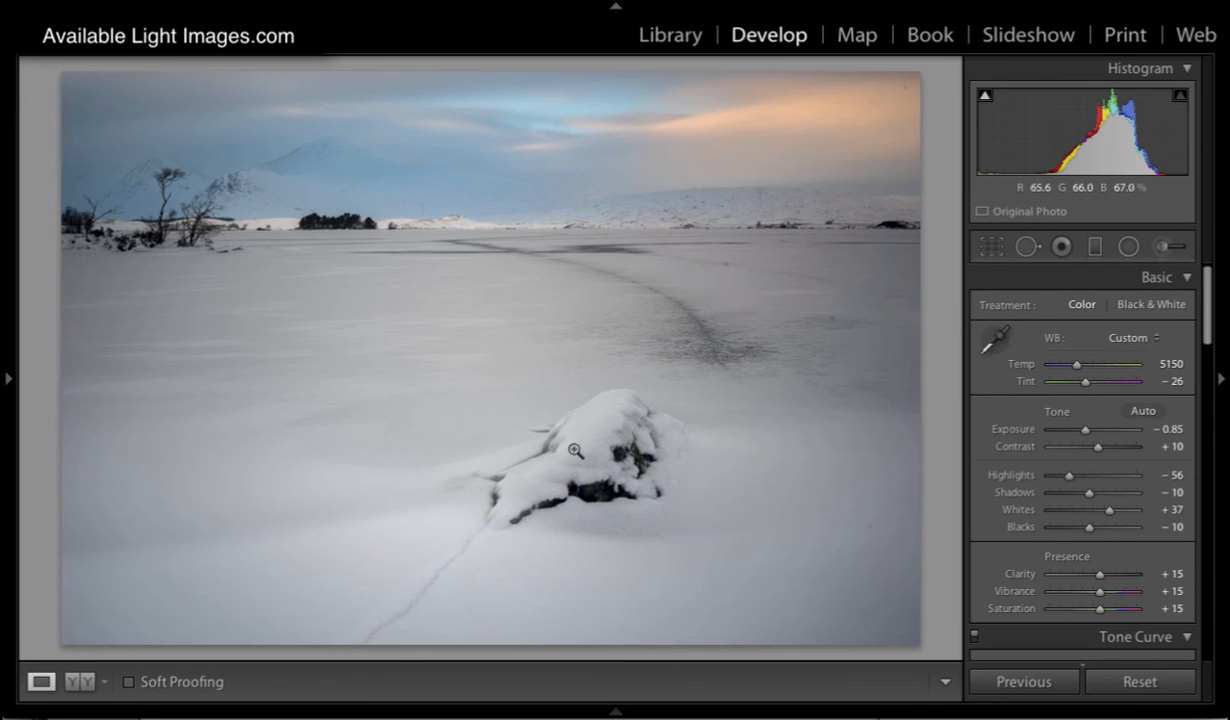
click(994, 340)
click(342, 163)
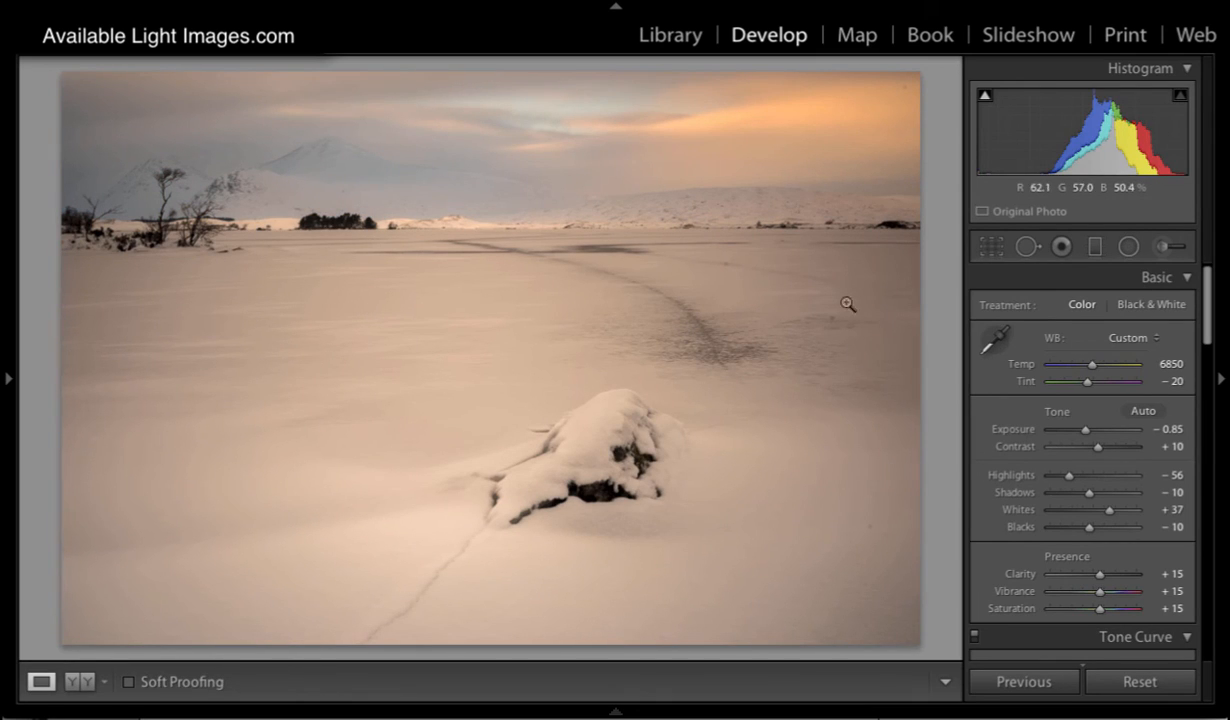
Sample neutral white balance from the snow right of the rock and warm the temperature to 5803
click(994, 340)
click(802, 437)
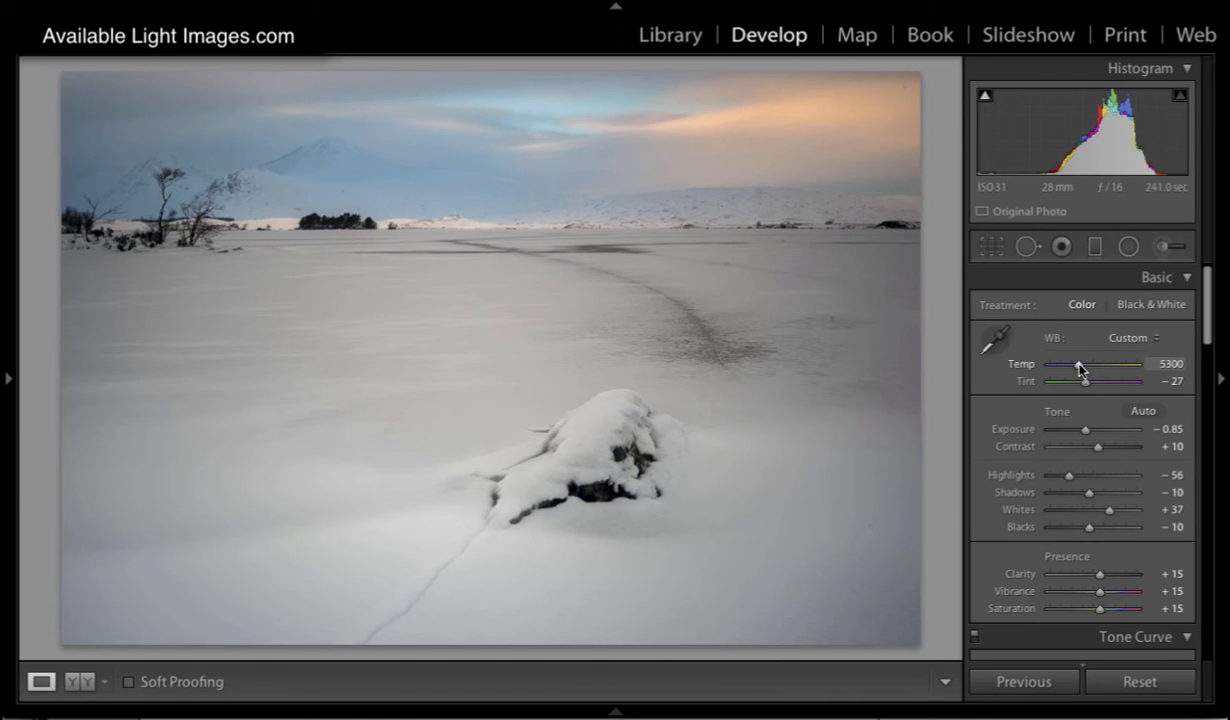
drag(1080, 368, 1083, 369)
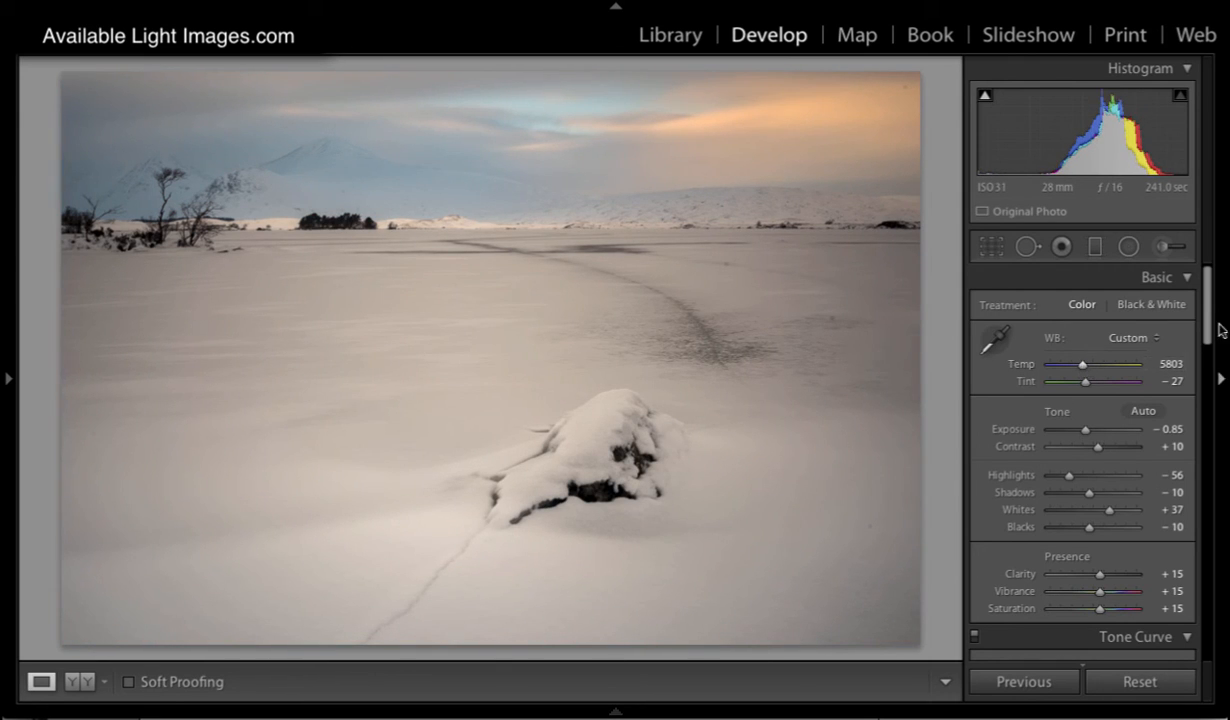
Set the camera calibration's Blue Primary saturation to +47 and Red Primary saturation to +7, and compare before and after
scroll(1172, 318, down, 15)
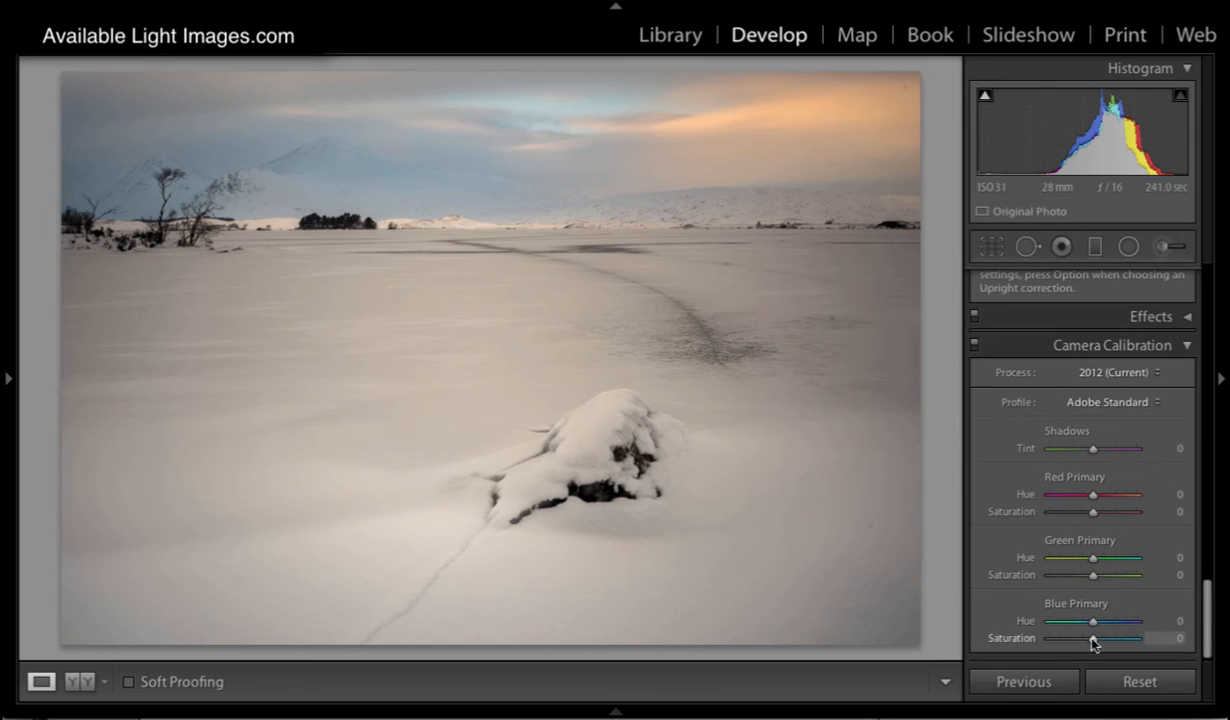
drag(1093, 638, 1114, 643)
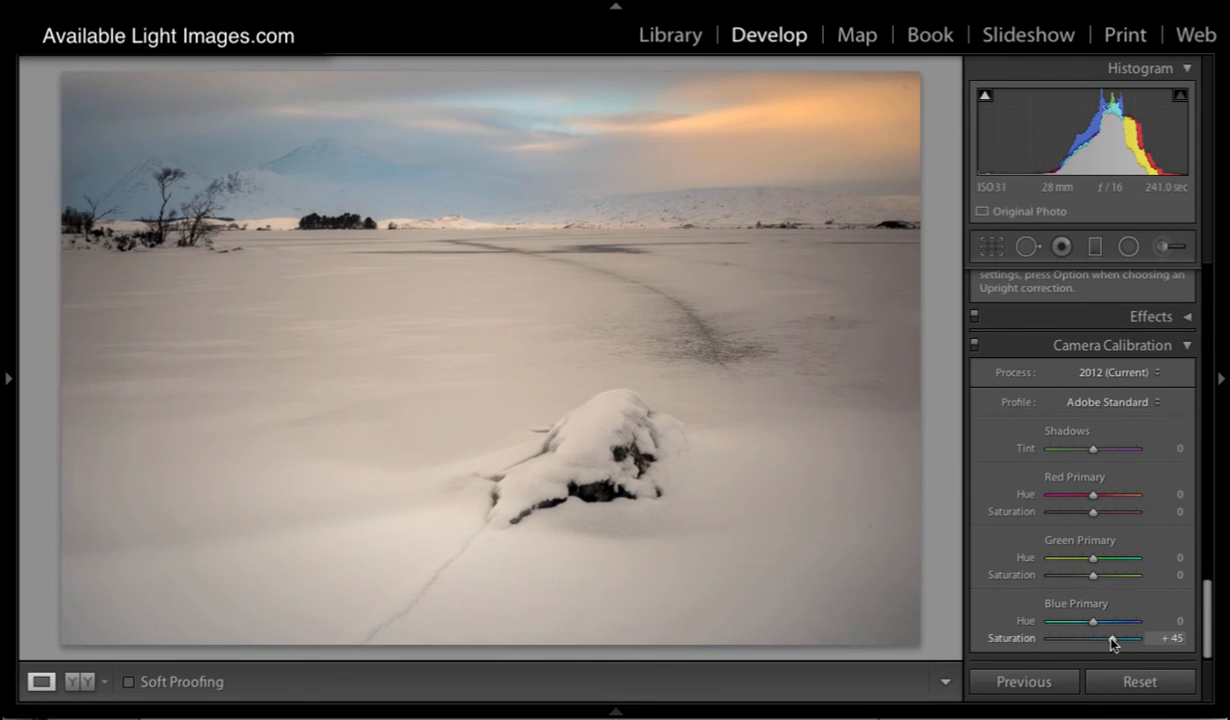
drag(1111, 638, 1113, 638)
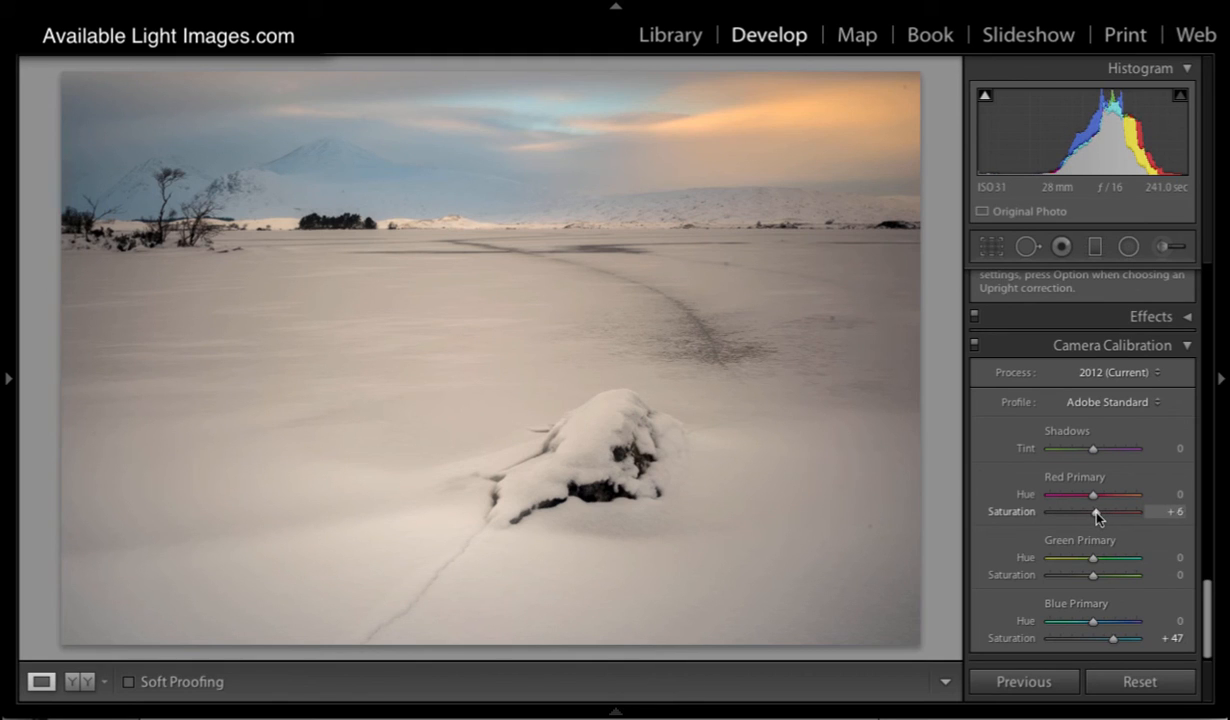
drag(1099, 518, 1100, 519)
click(80, 681)
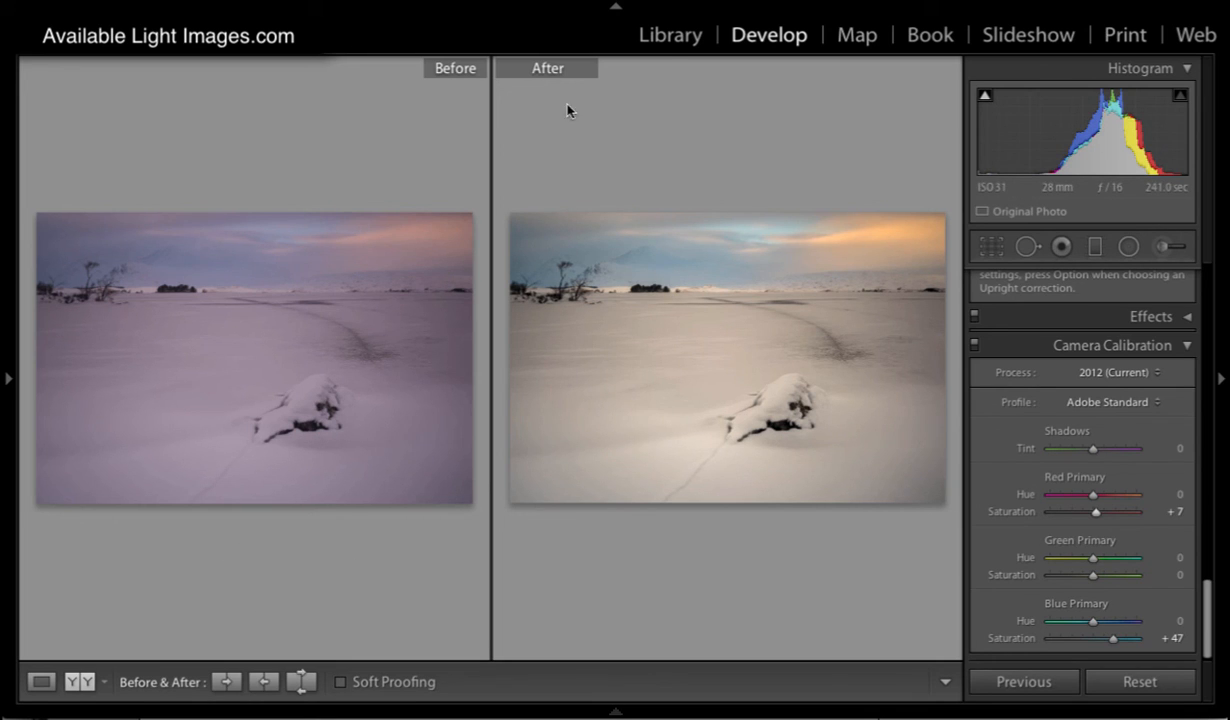
Return to the Library grid and view the purple-toned portrait photo of the river rocks enlarged
click(655, 35)
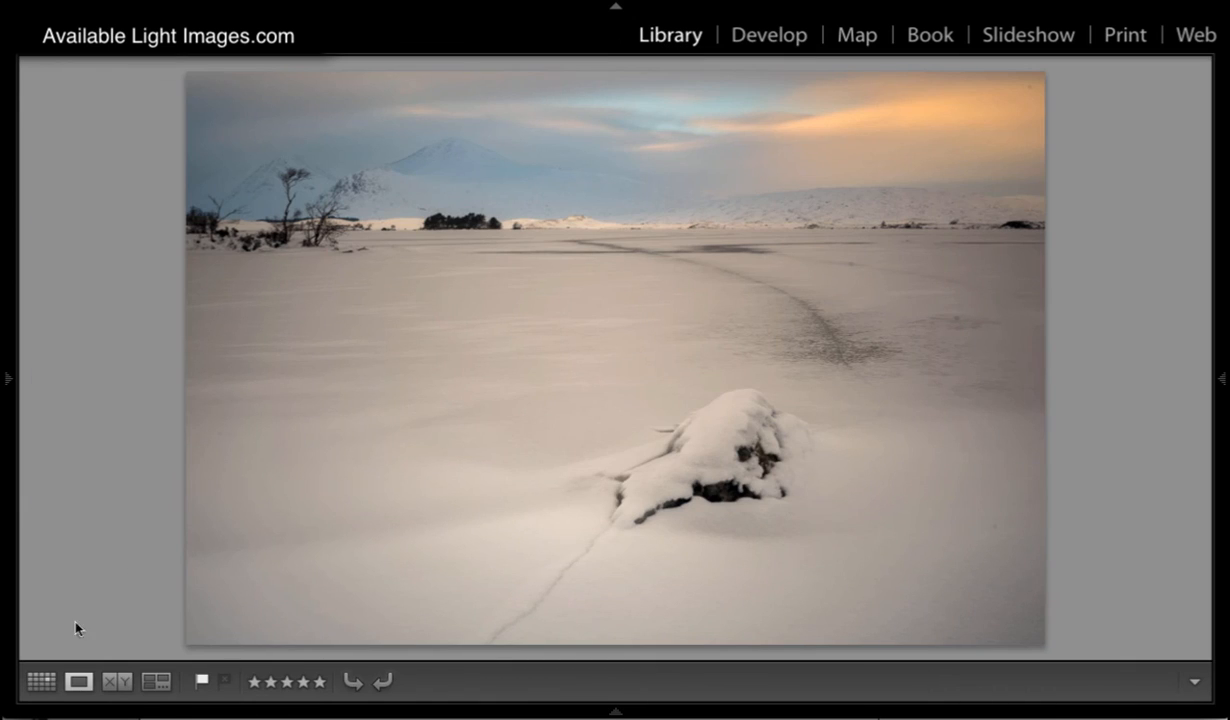
click(41, 681)
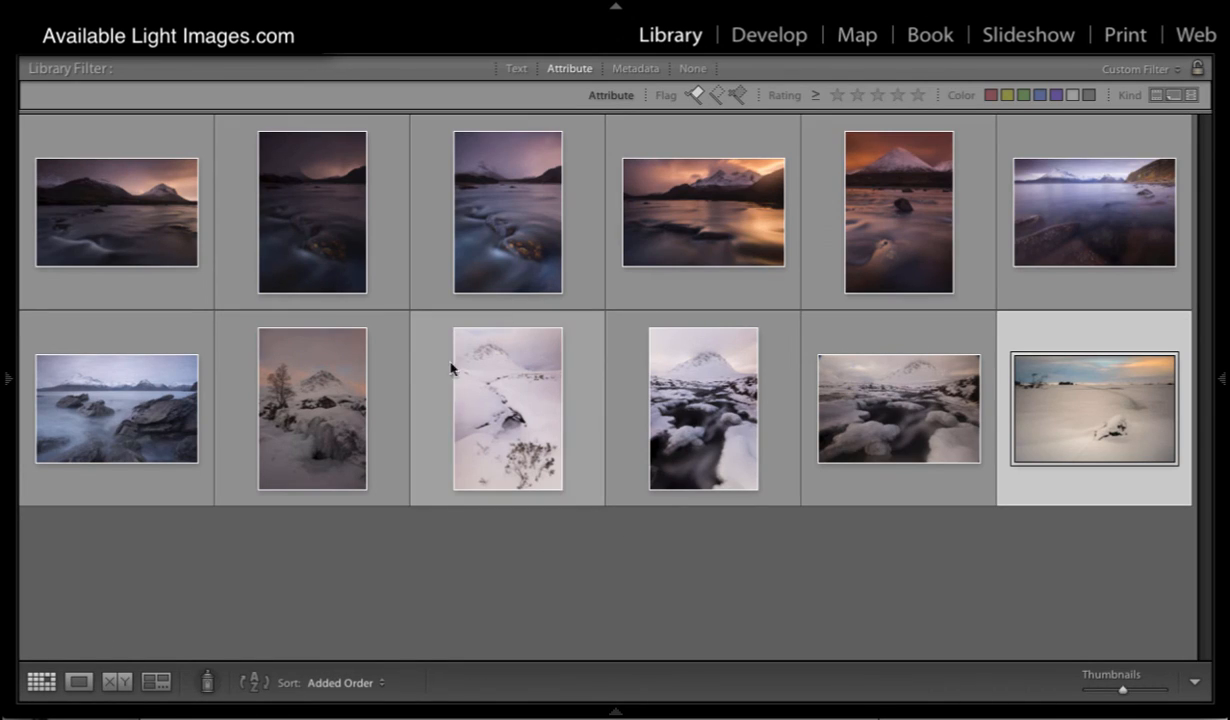
double_click(482, 256)
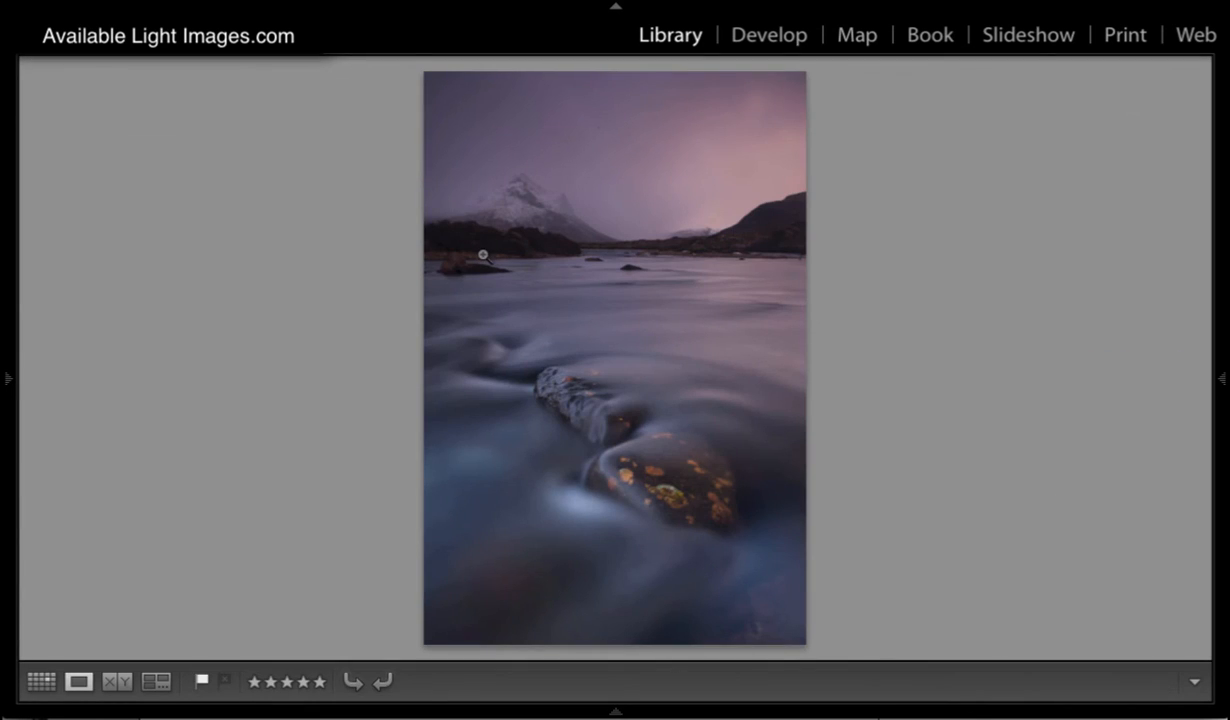
click(41, 681)
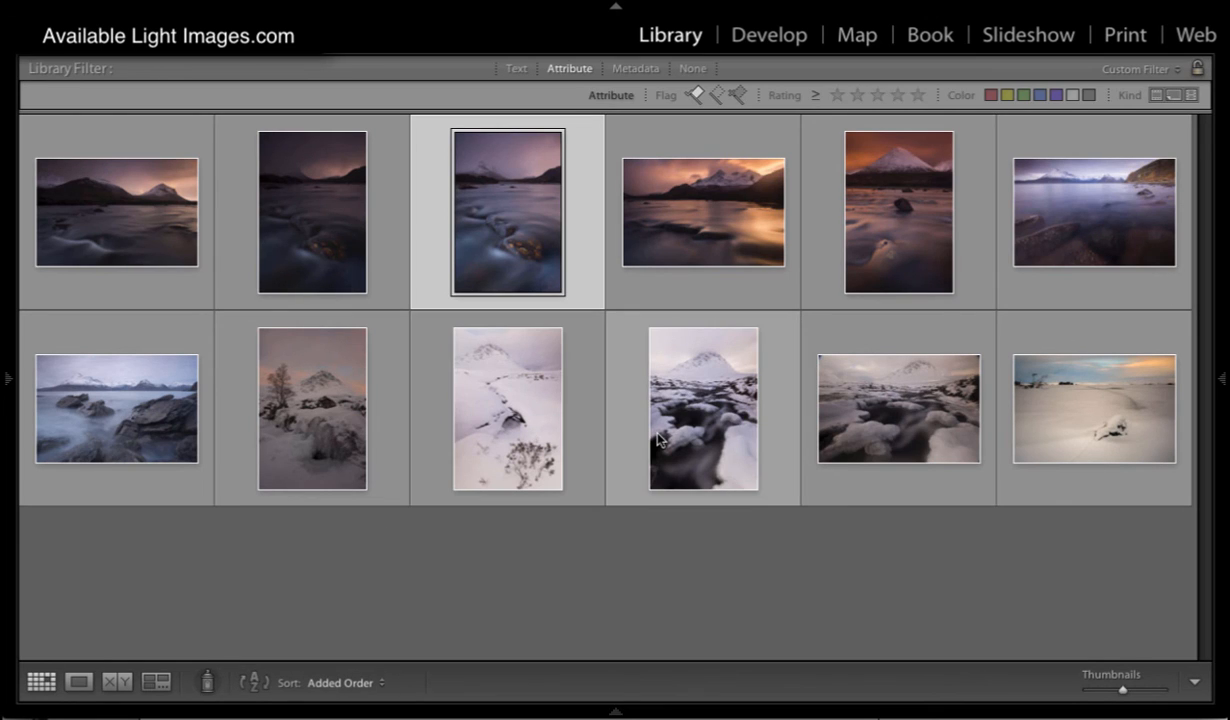
Open the landscape photo of the icy river and snowy mountain in Develop as a single-image view
double_click(840, 440)
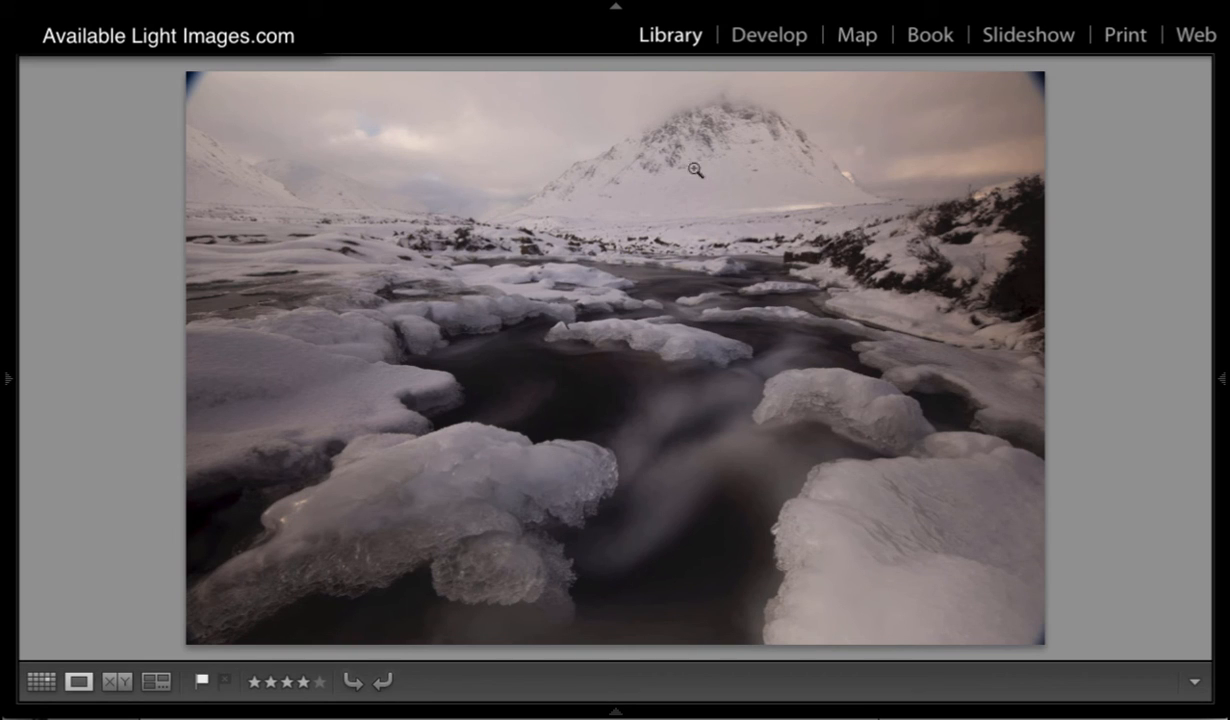
click(770, 38)
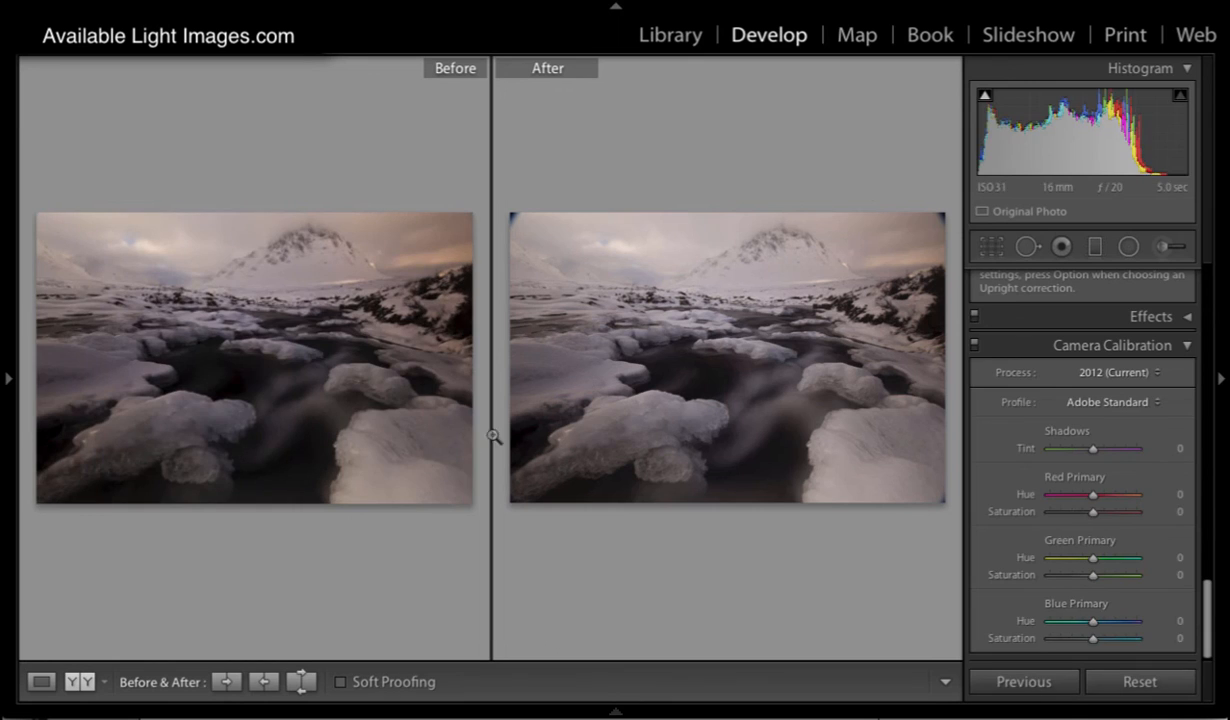
click(41, 681)
Crop the icy river photo to the 4 x 5 / 8 x 10 aspect ratio, framed toward the image's right side
click(990, 250)
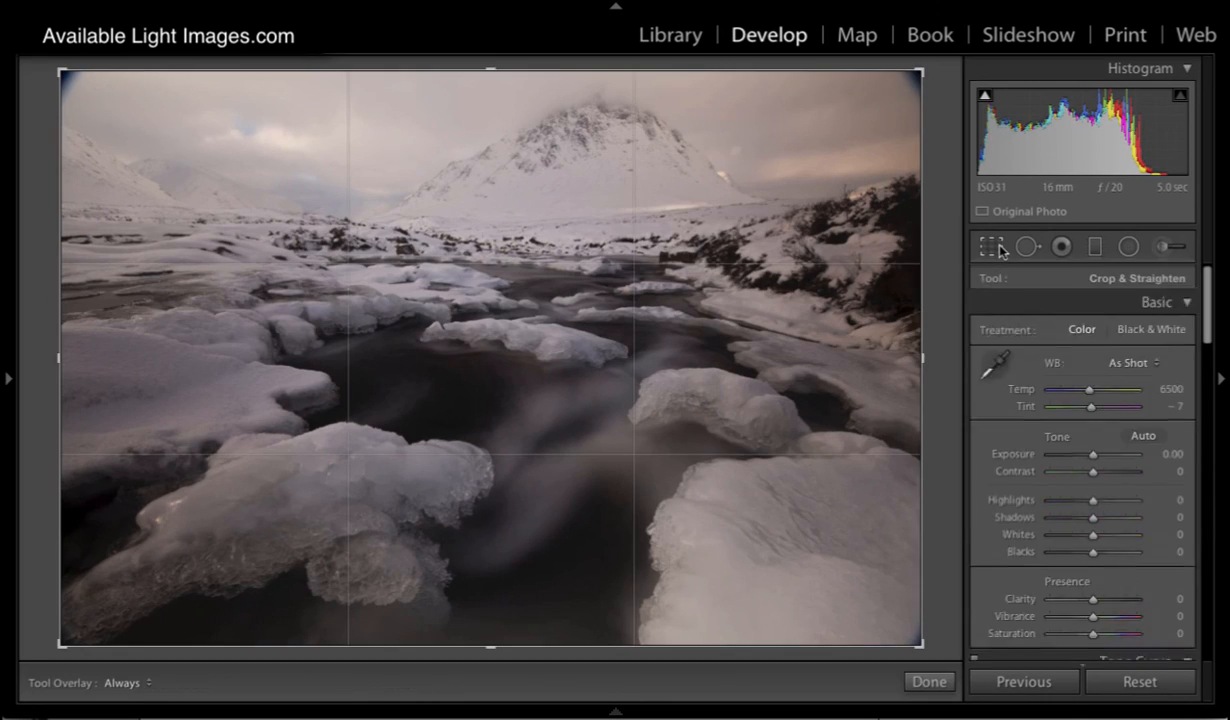
click(1137, 313)
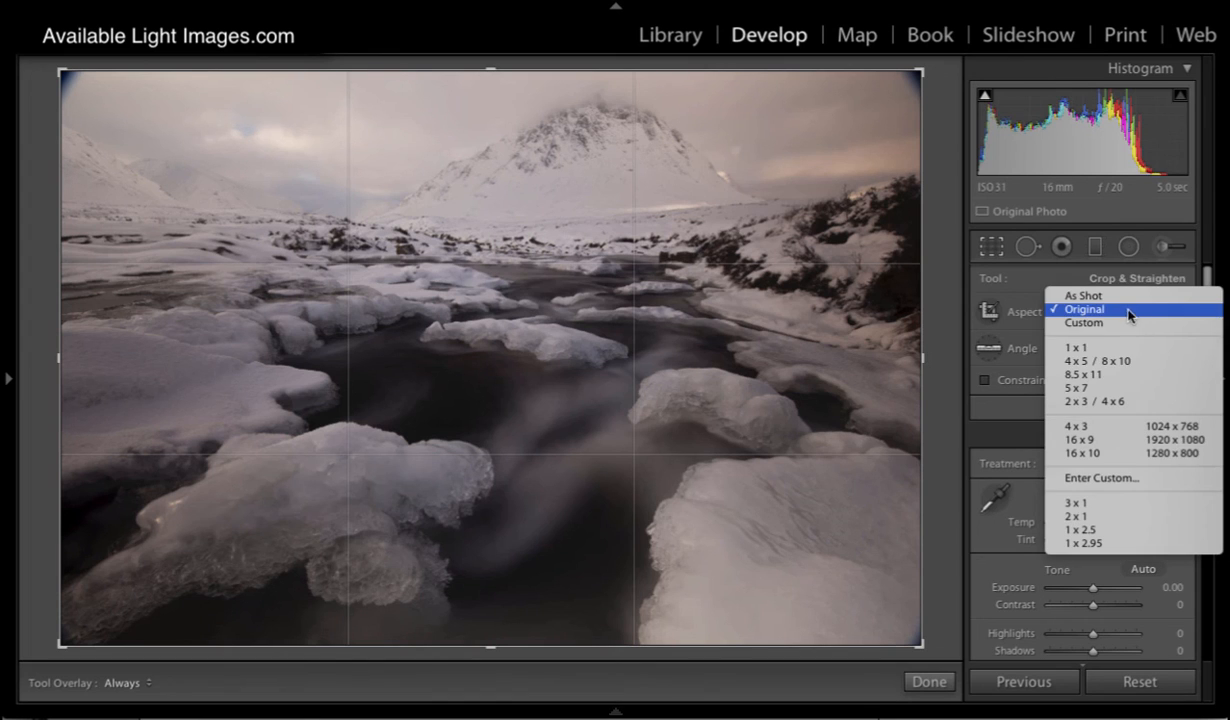
click(1040, 357)
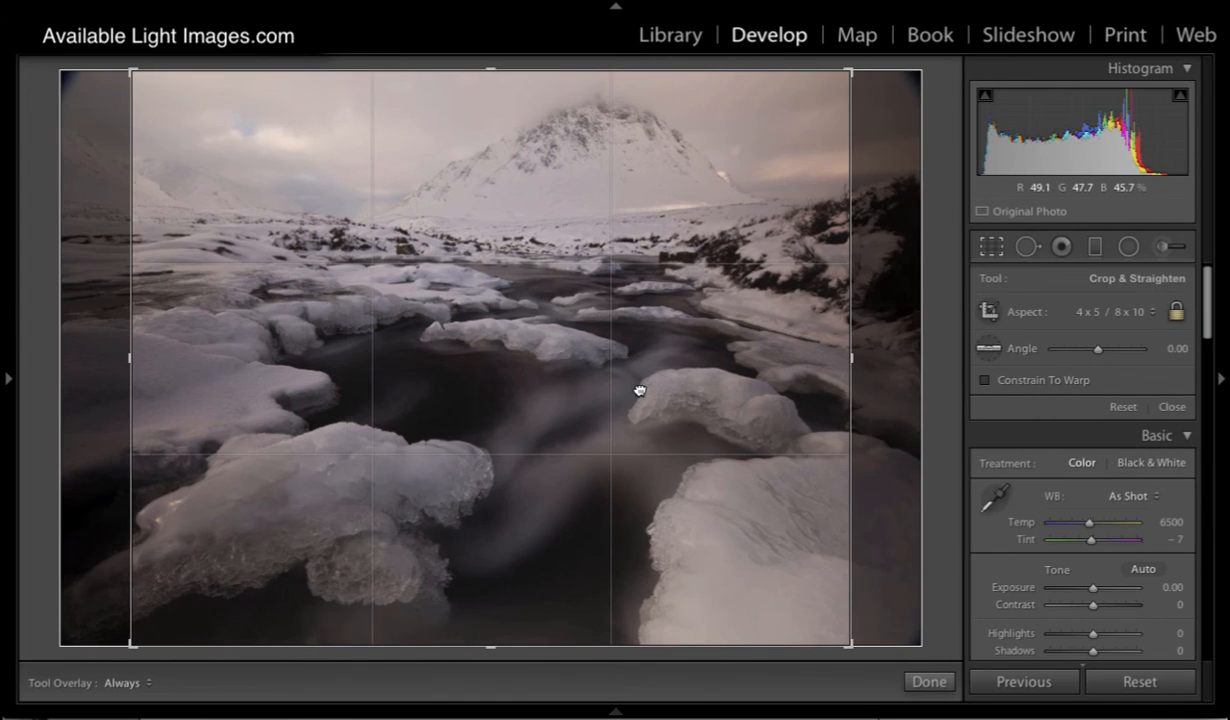
drag(640, 390, 596, 392)
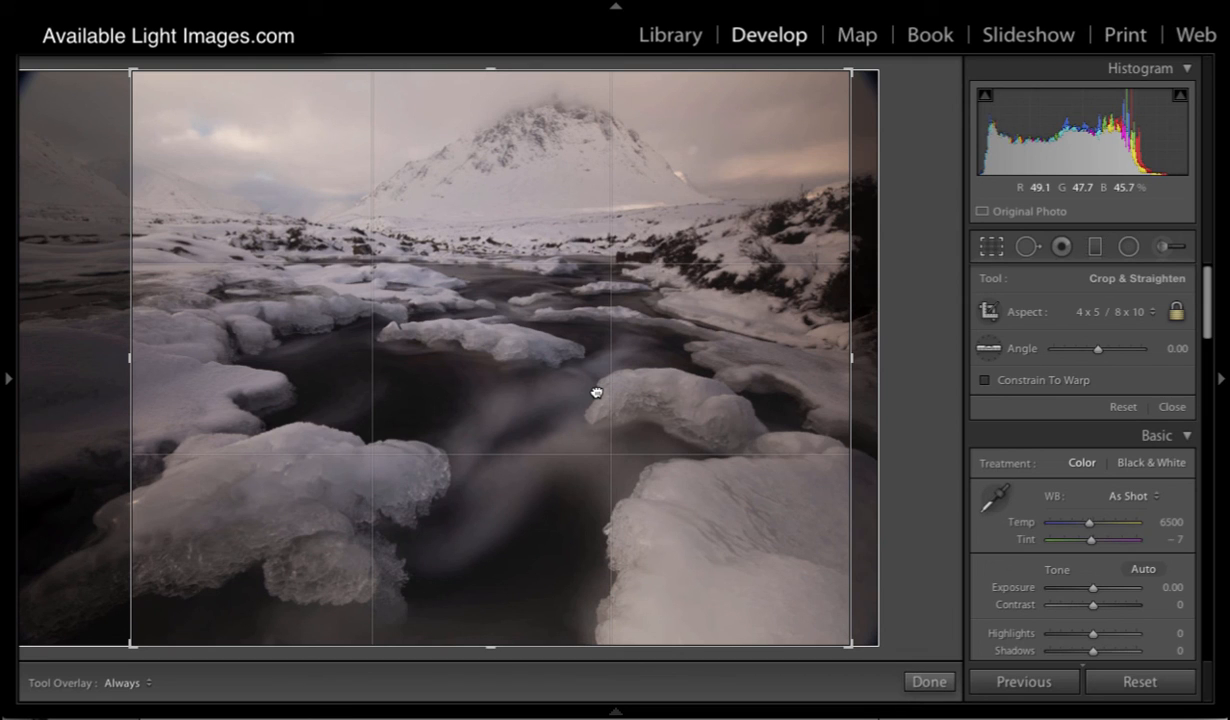
drag(596, 392, 594, 392)
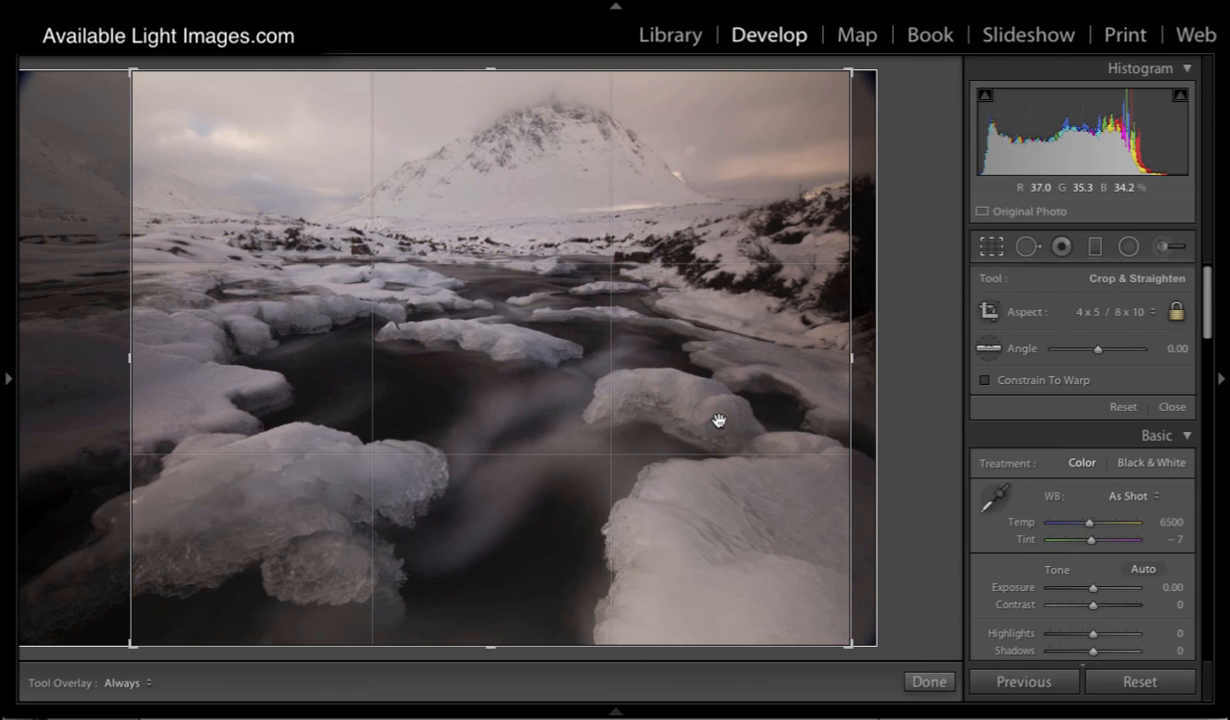
key(Return)
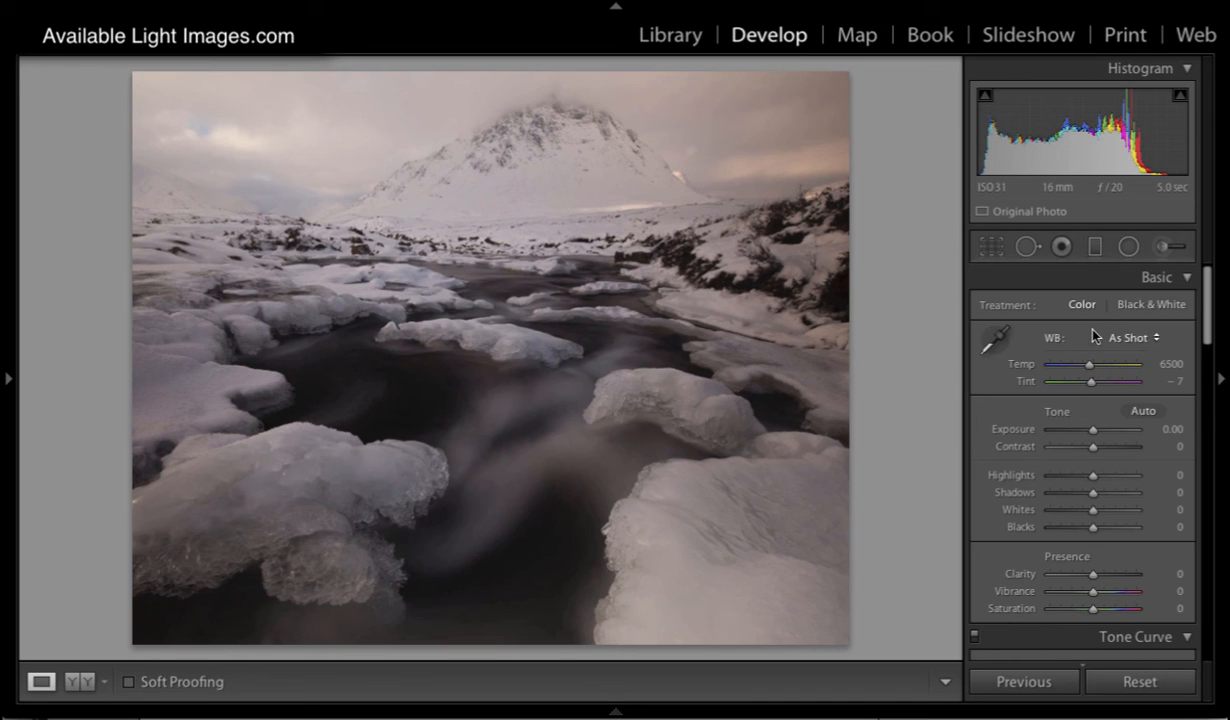
Lower the icy river photo's Exposure to −0.40 and warm its white balance temperature to a golden-brown tone
drag(1088, 365, 1077, 368)
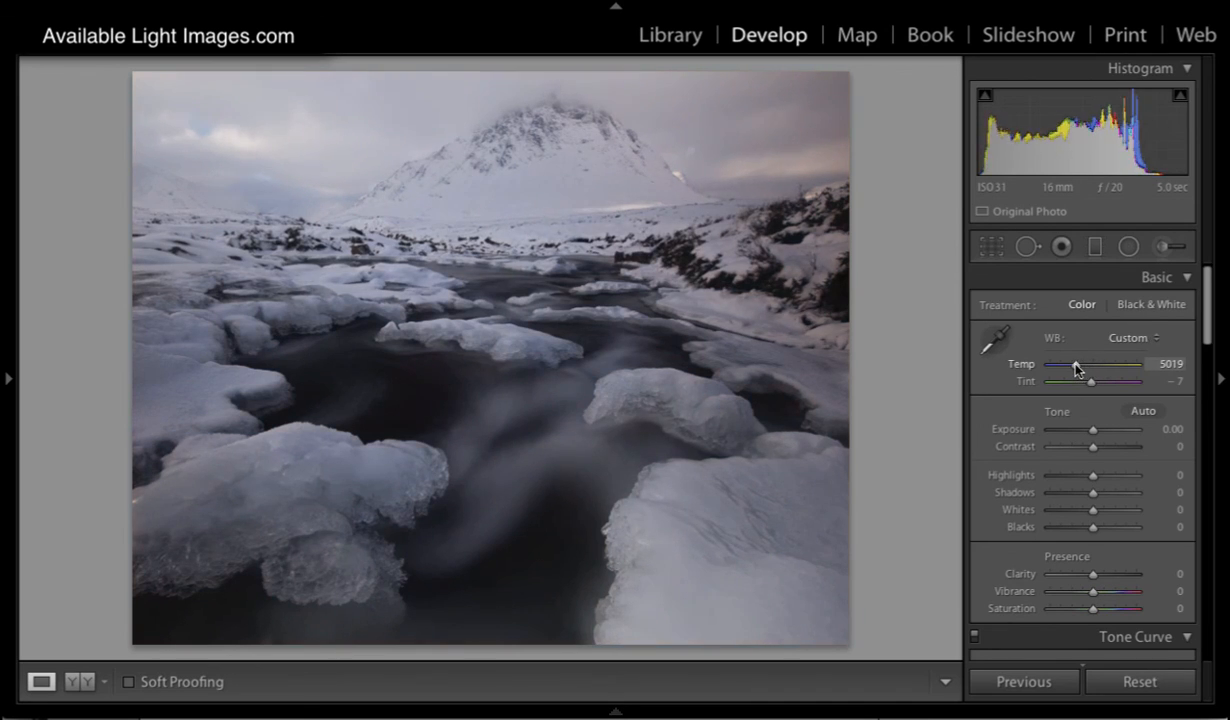
drag(1094, 430, 1089, 432)
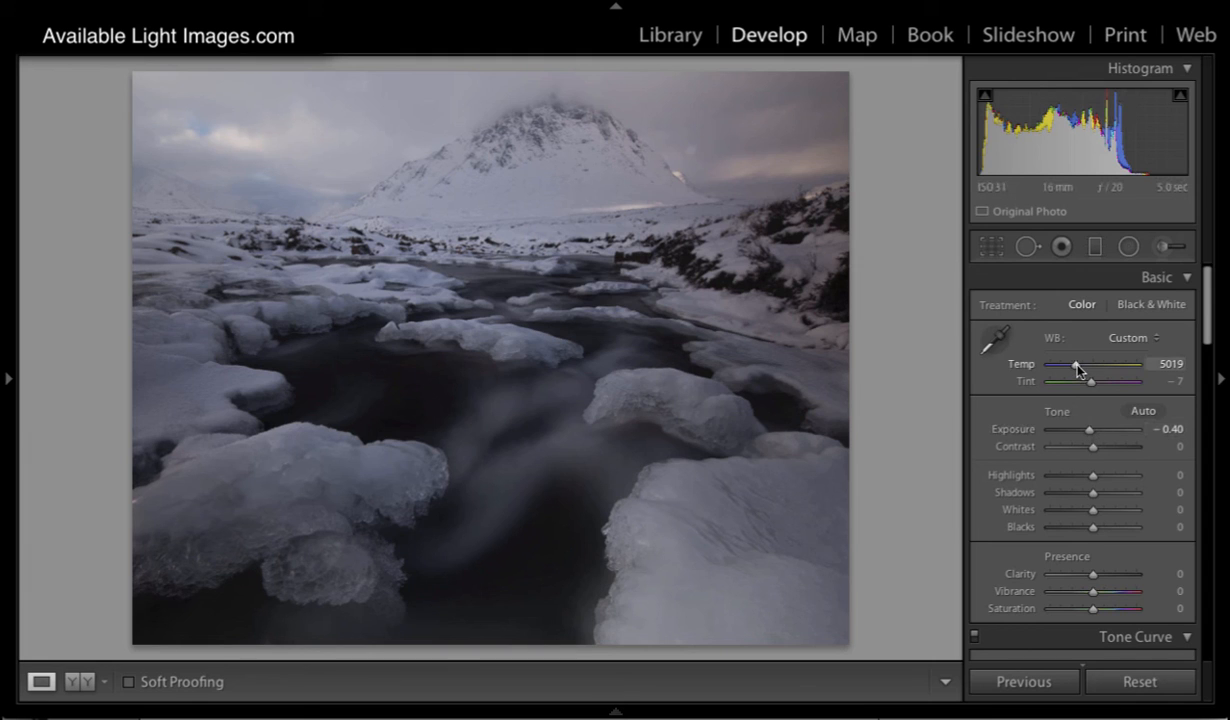
drag(1076, 365, 1093, 386)
scroll(1110, 480, down, 10)
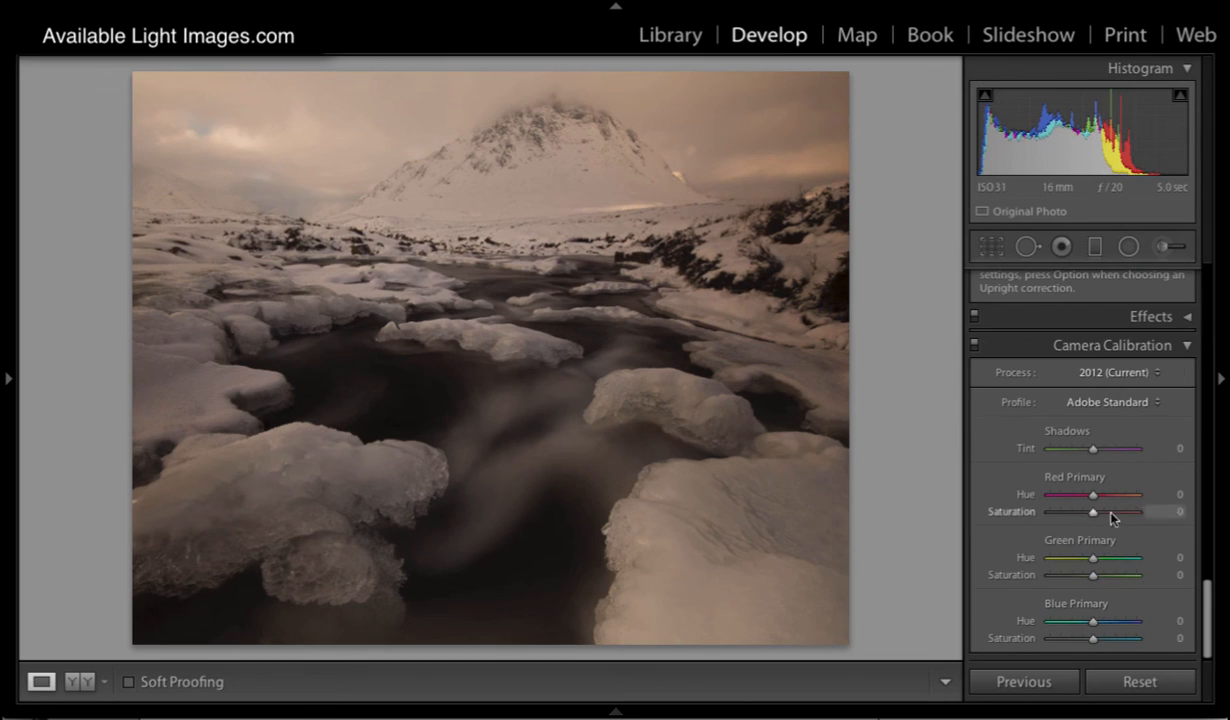
Set the icy river photo's Camera Calibration saturation to +65 for Blue Primary and +20 for Red Primary
drag(1093, 638, 1124, 644)
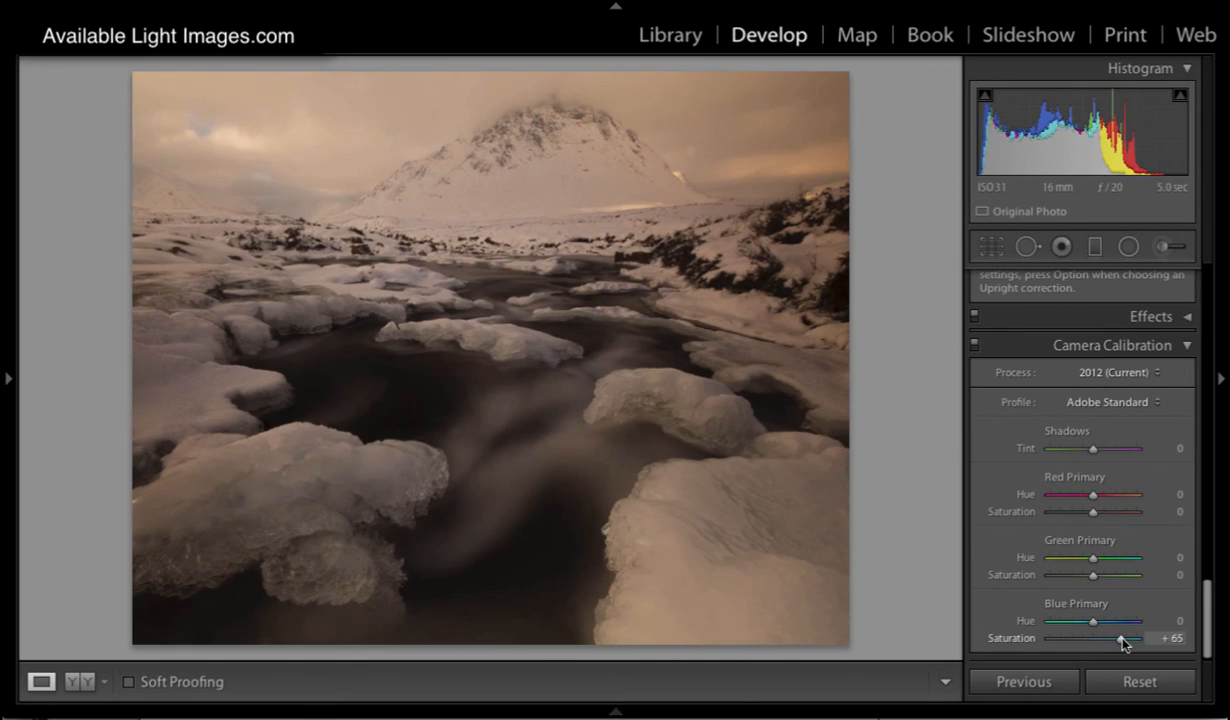
drag(1091, 511, 1101, 508)
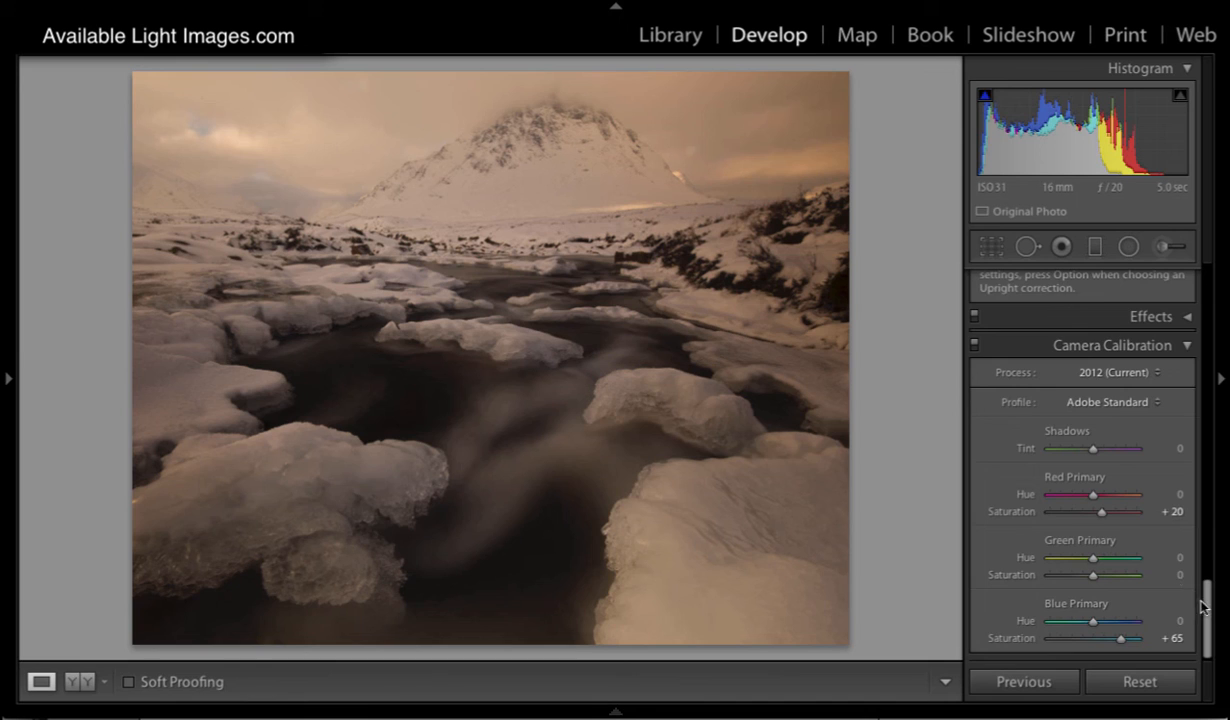
Set the icy river photo's white balance Tint to +16 and its Highlights to −13
drag(1207, 615, 1203, 254)
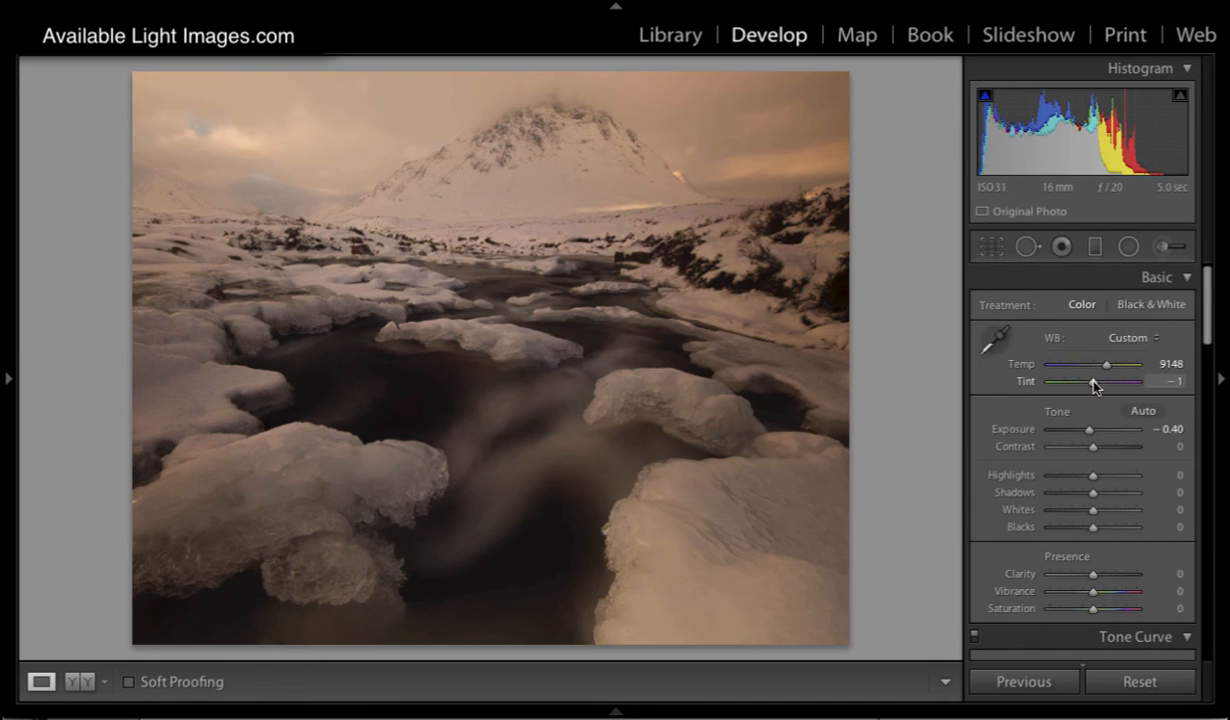
drag(1095, 383, 1096, 384)
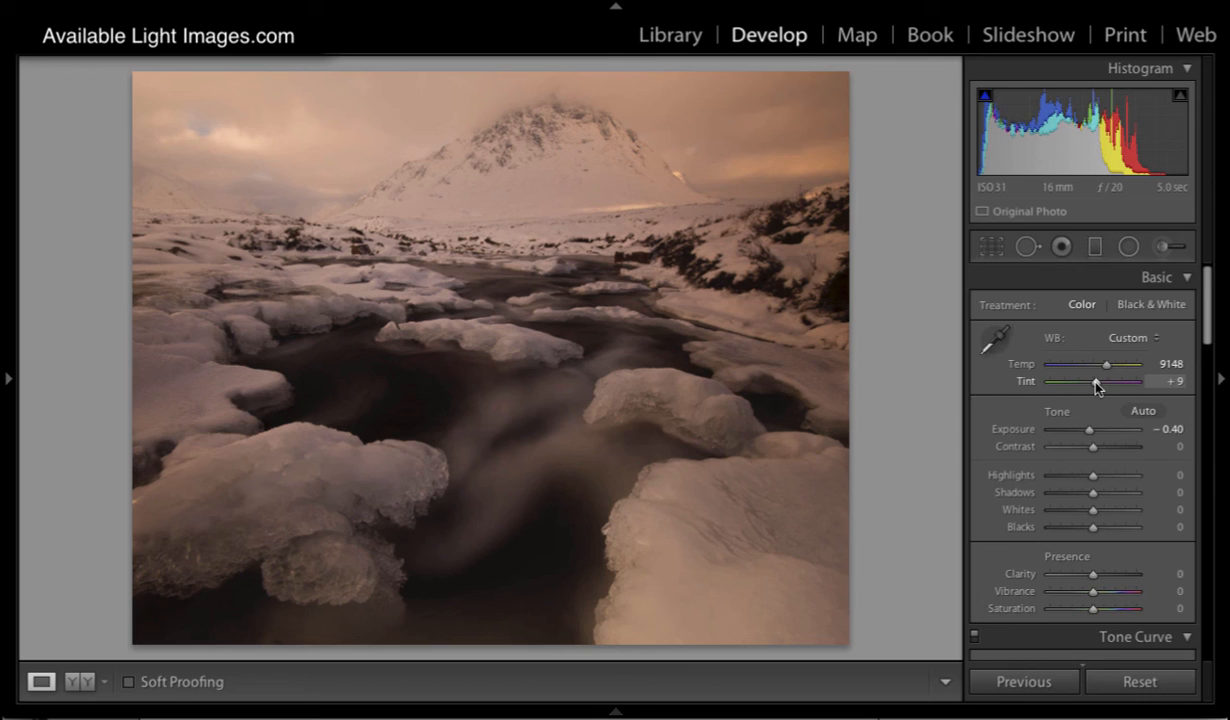
drag(1098, 387, 1099, 388)
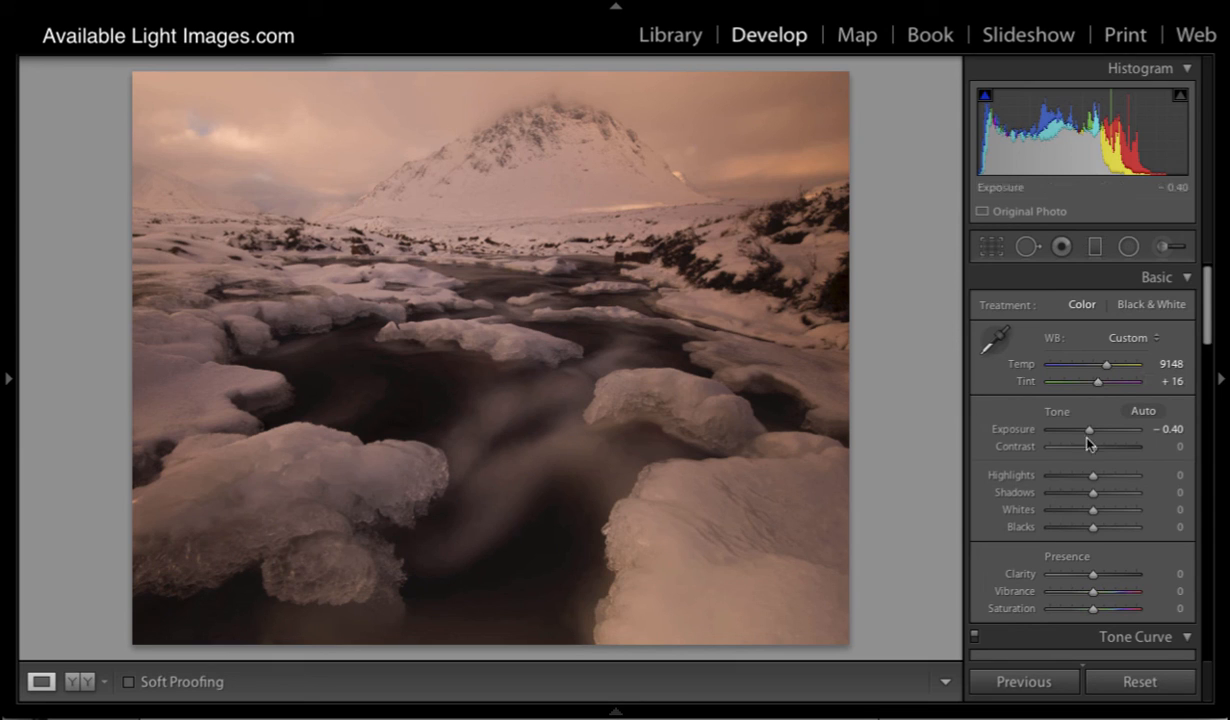
drag(1094, 476, 1088, 480)
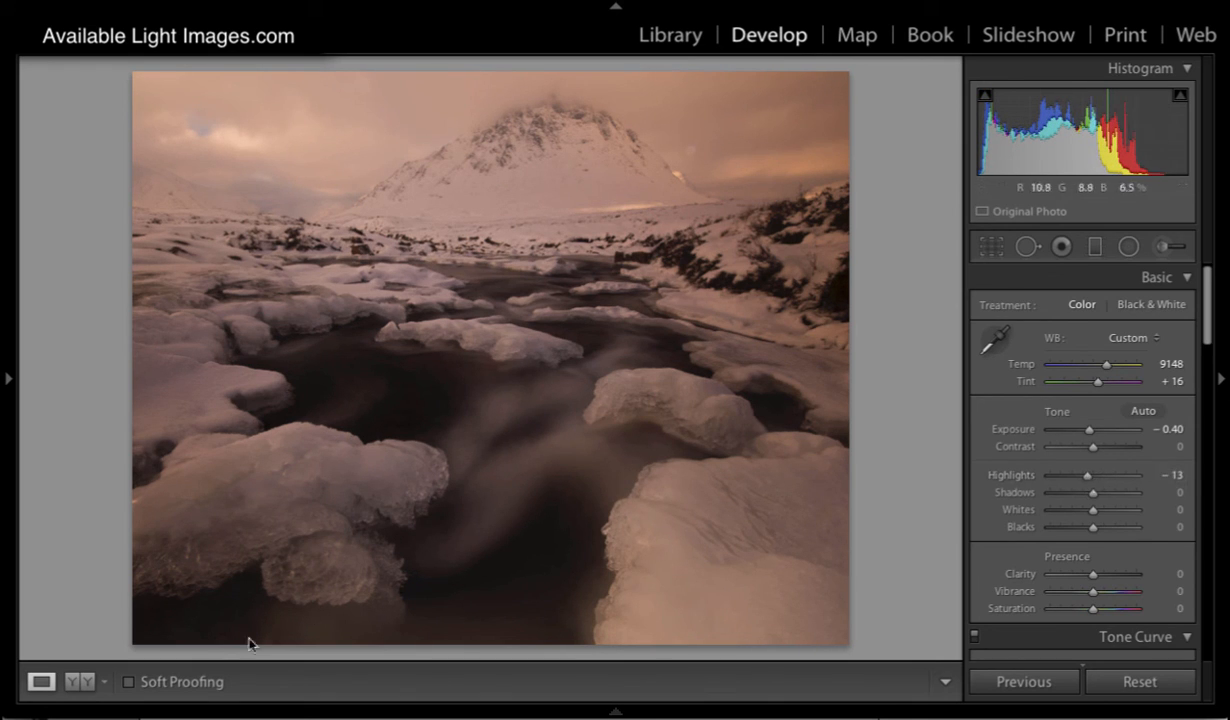
Compare the icy river photo before and after editing, and set its white balance Temp to 9343
click(77, 686)
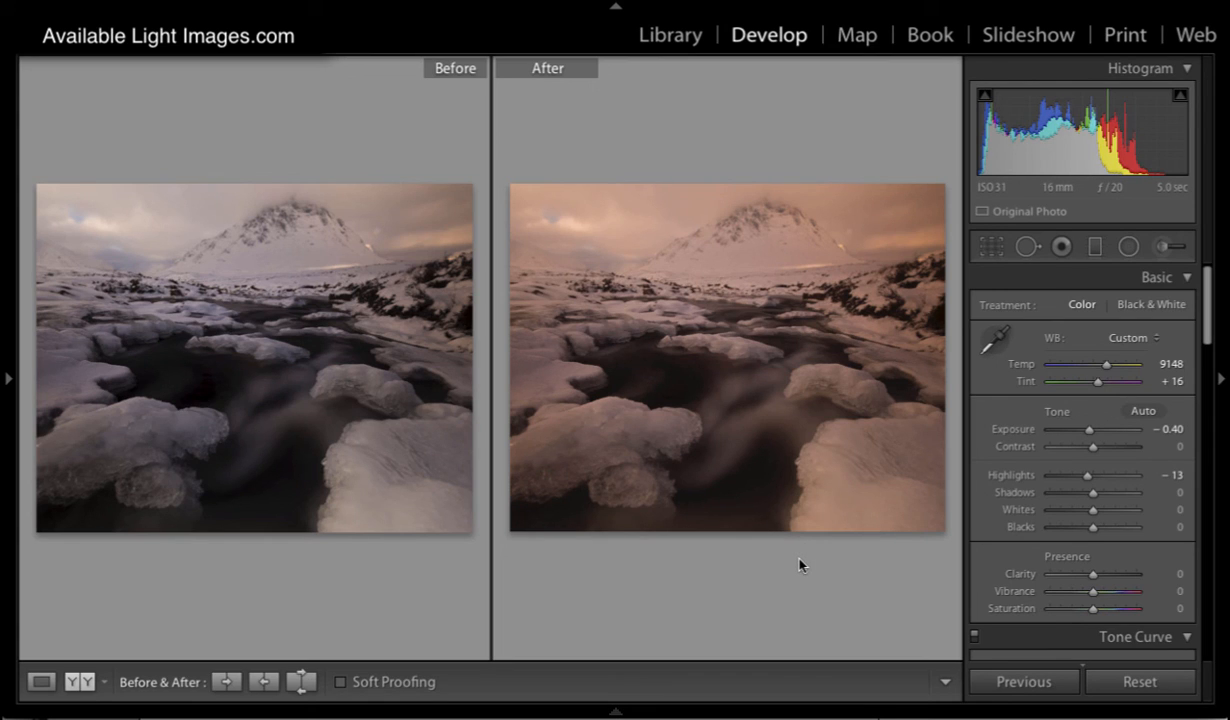
click(40, 683)
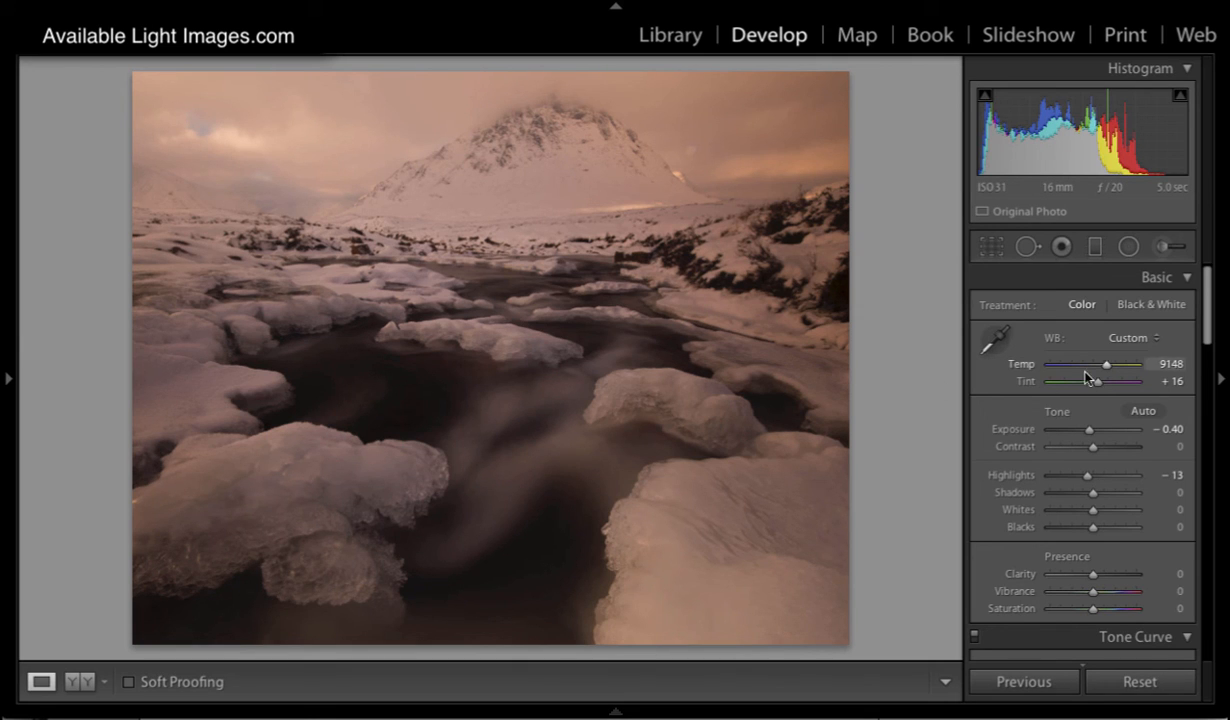
drag(1104, 364, 1078, 365)
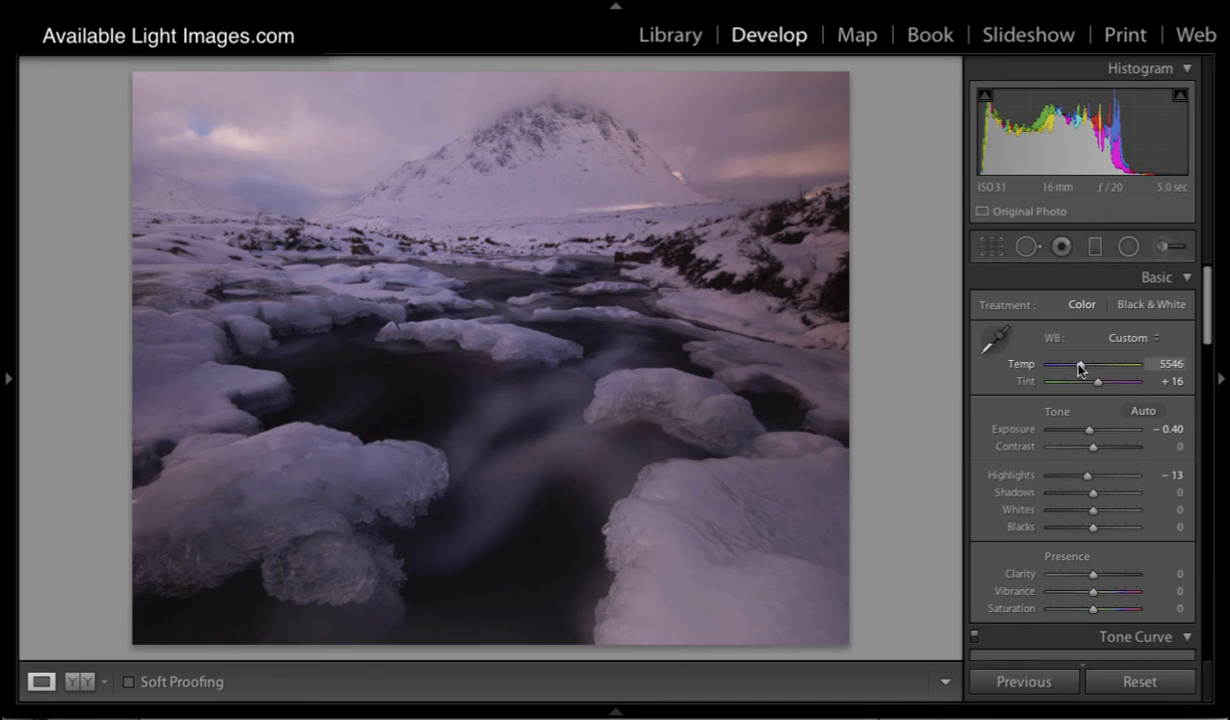
drag(1080, 366, 1107, 368)
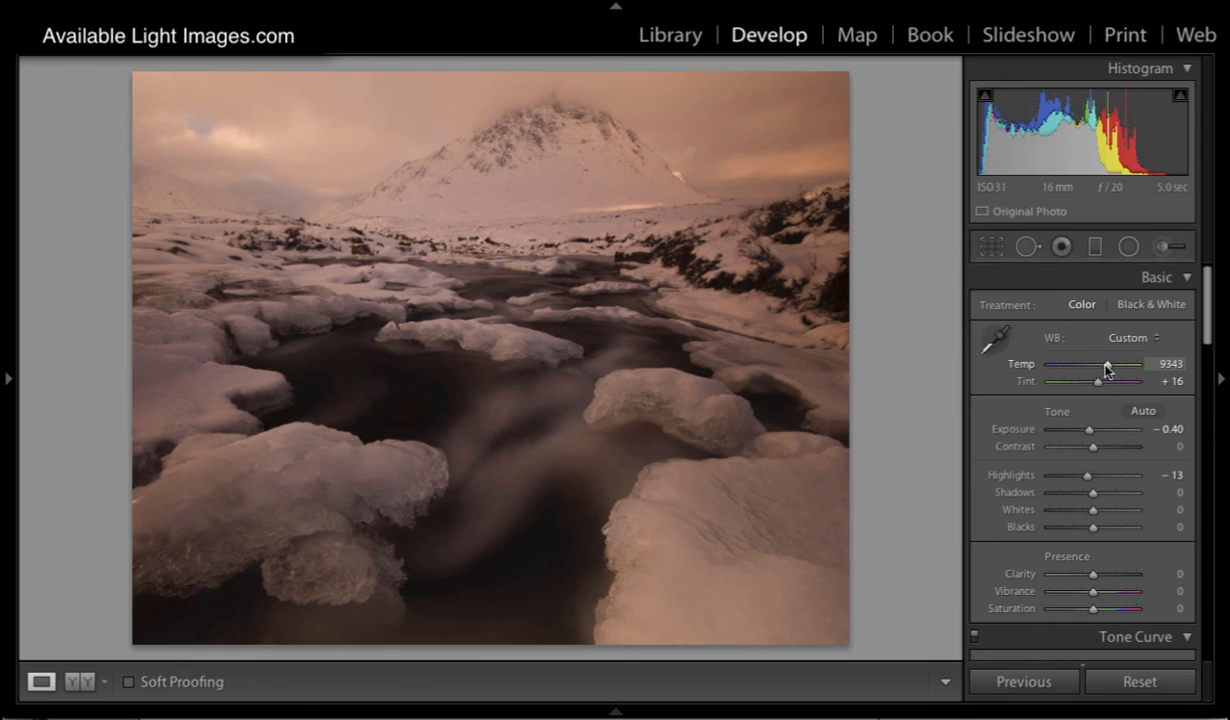
Return to the Library grid and open the portrait photo of the frozen waterfall, tree and snowy mountain in Develop
click(666, 38)
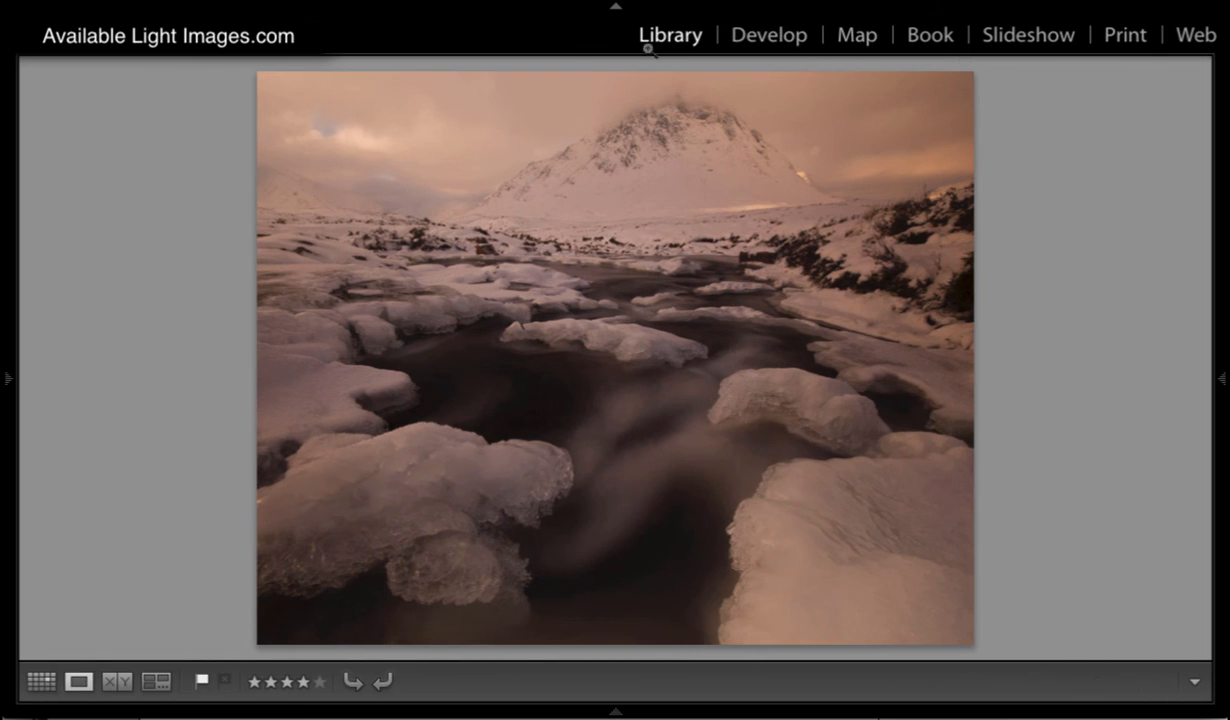
click(42, 680)
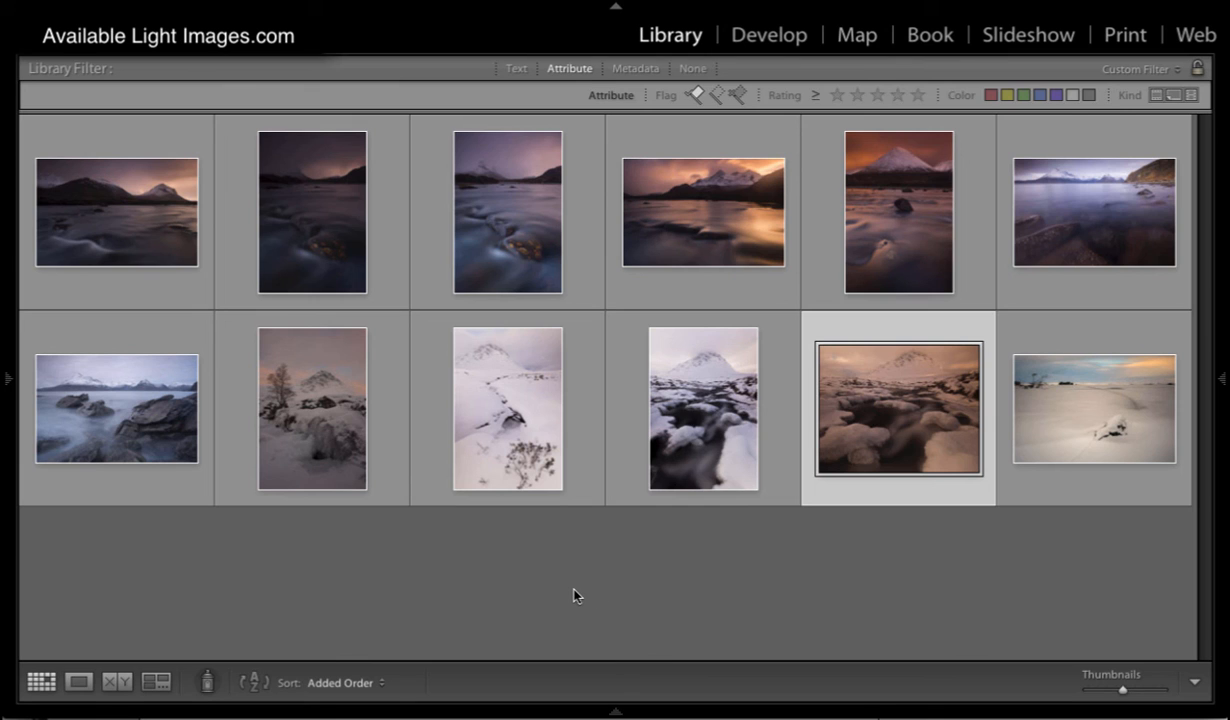
double_click(333, 438)
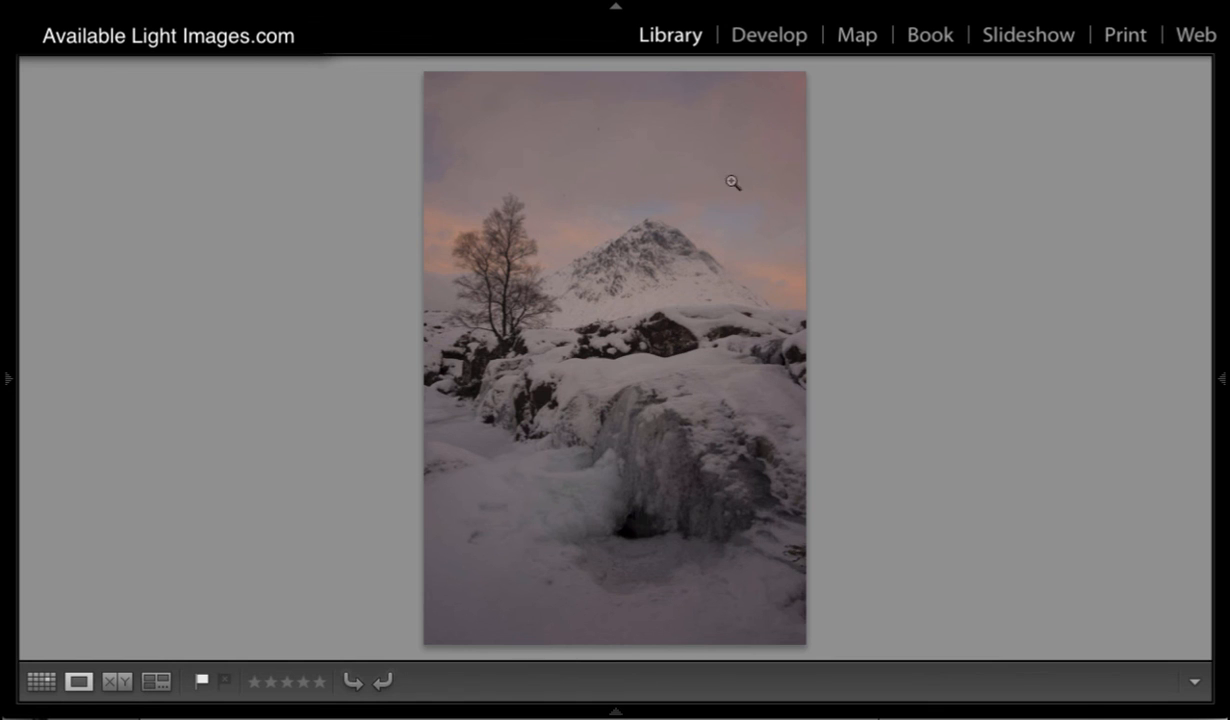
click(772, 36)
Try Shadows at +74 on the frozen waterfall photo while inspecting the dark rocks up close, and reduce Shadows to +3
click(609, 366)
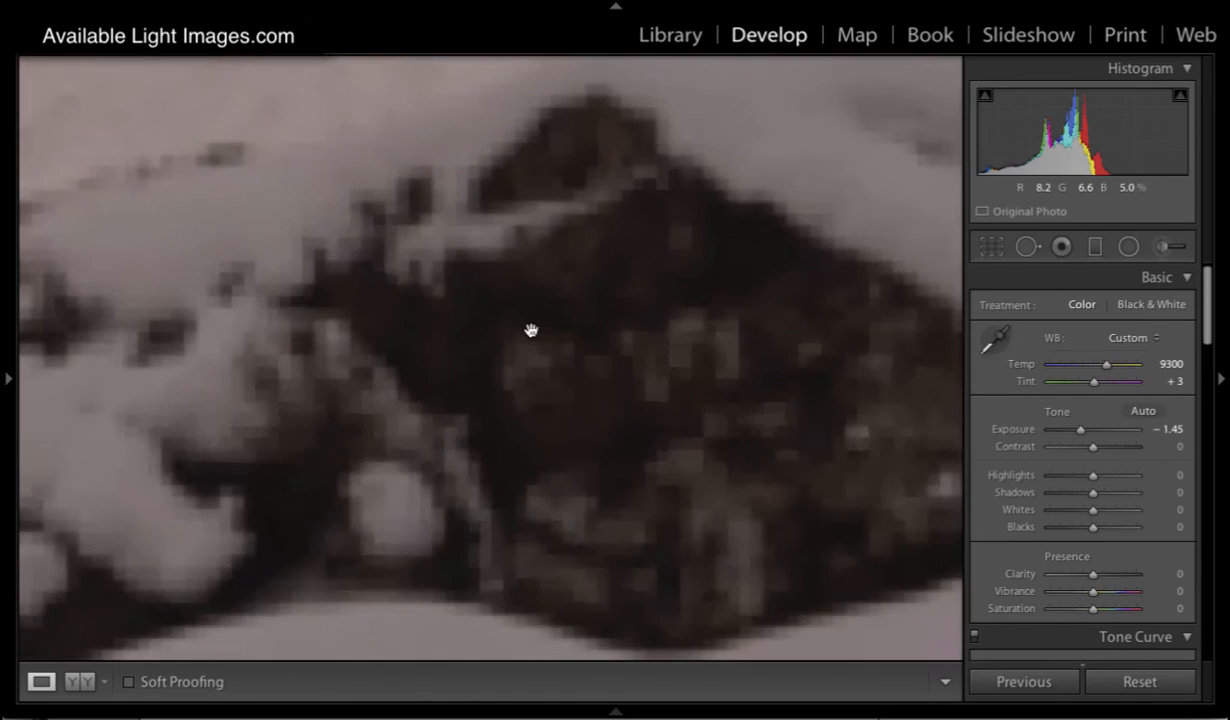
drag(1091, 494, 1123, 497)
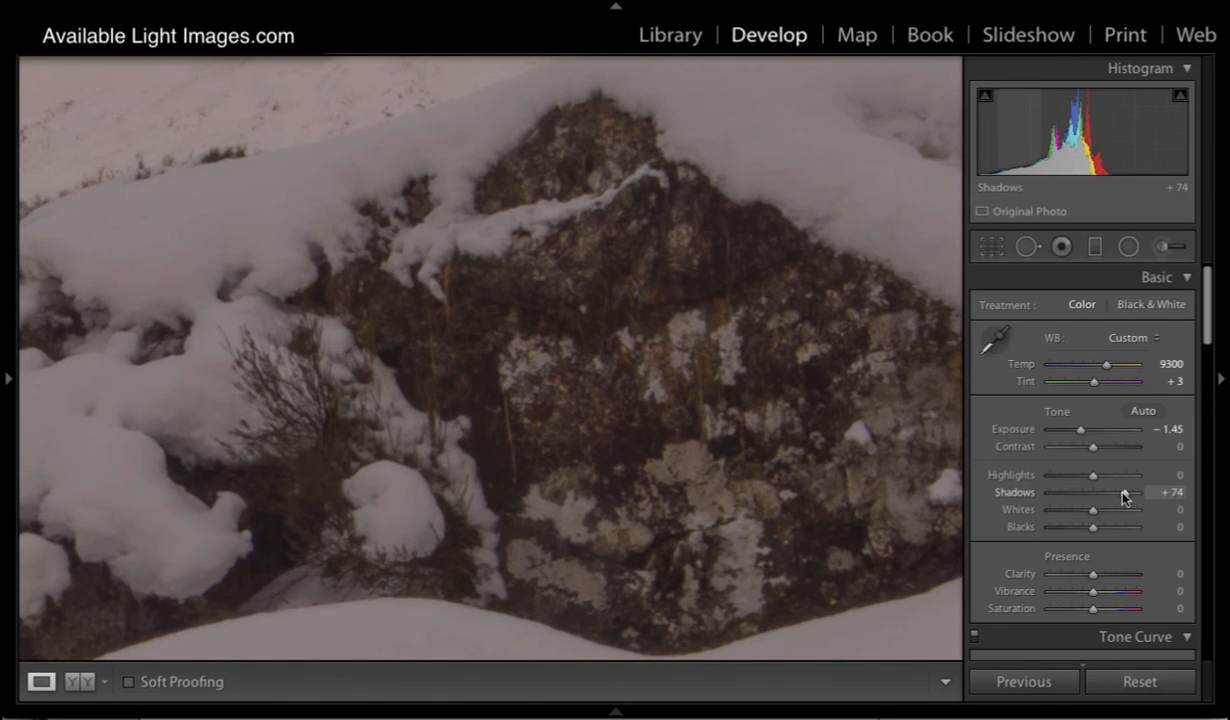
click(818, 417)
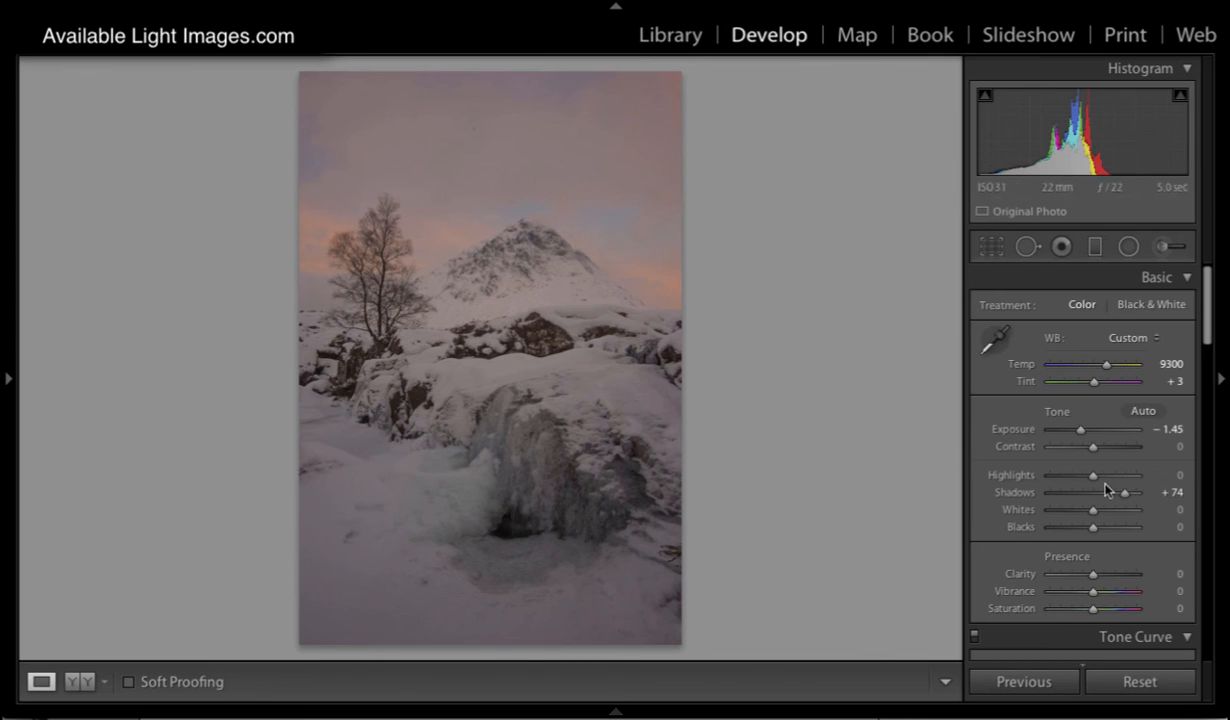
drag(1124, 493, 1094, 497)
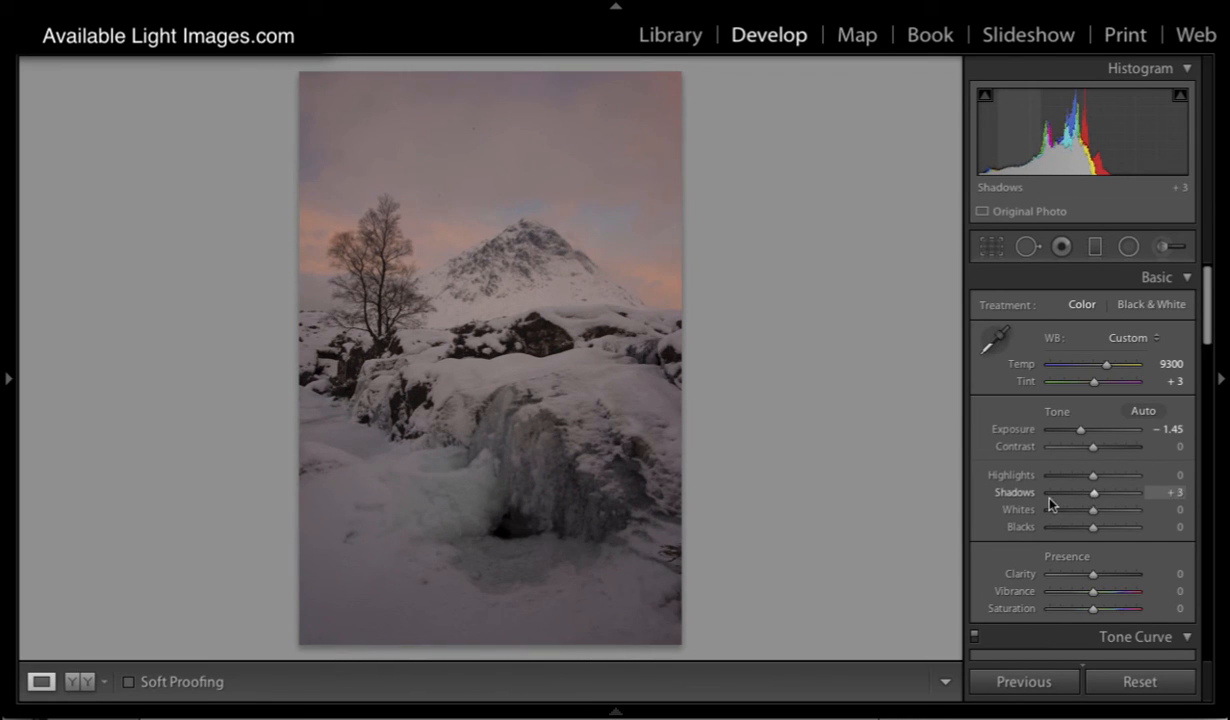